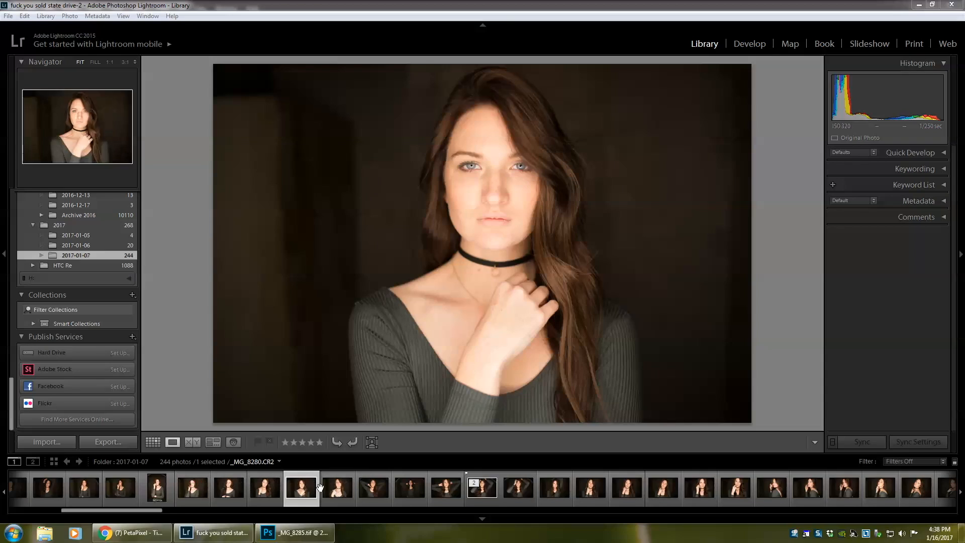
- Open the photo _MG_8285.tif for editing in the Develop module
click(476, 492)
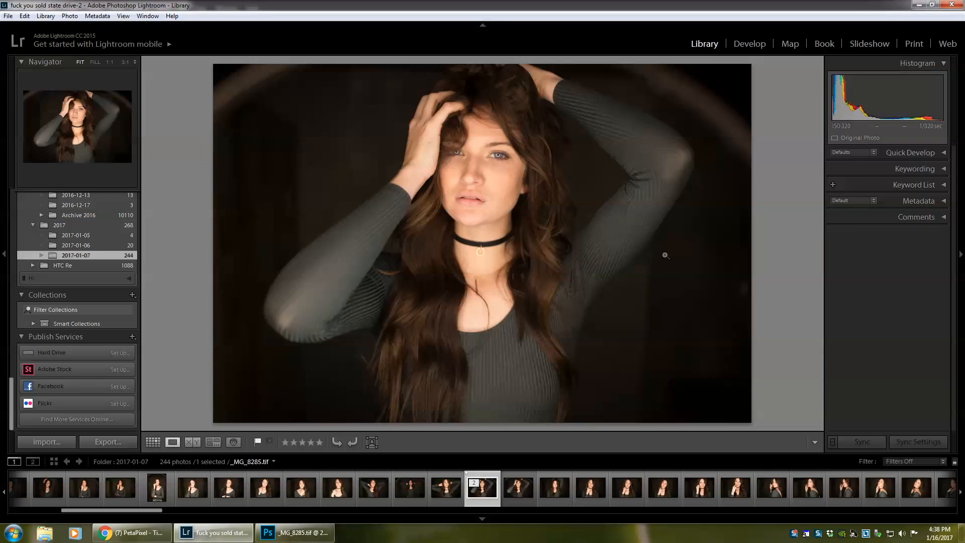
click(746, 44)
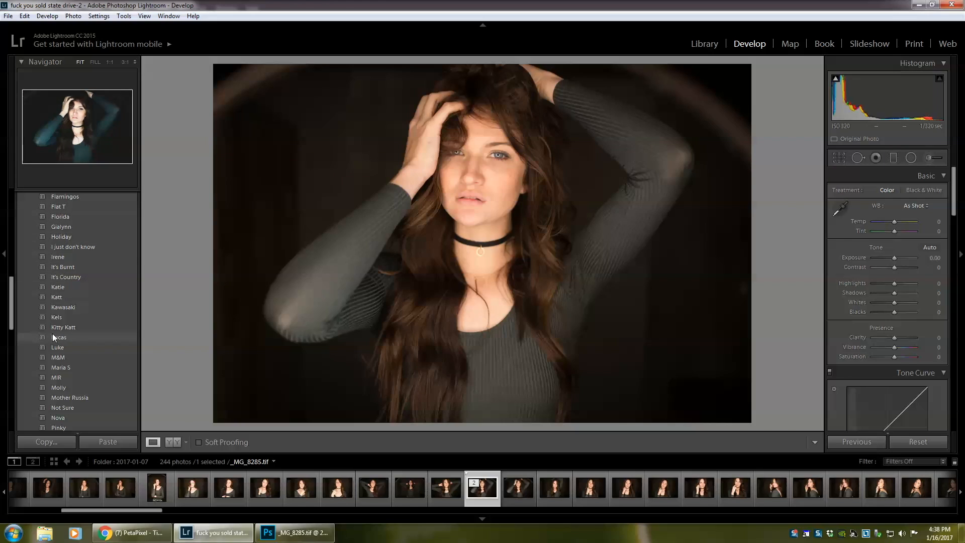
- Examine the full list of user presets and the commands available for creating, importing and exporting presets
scroll(53, 313, up, 10)
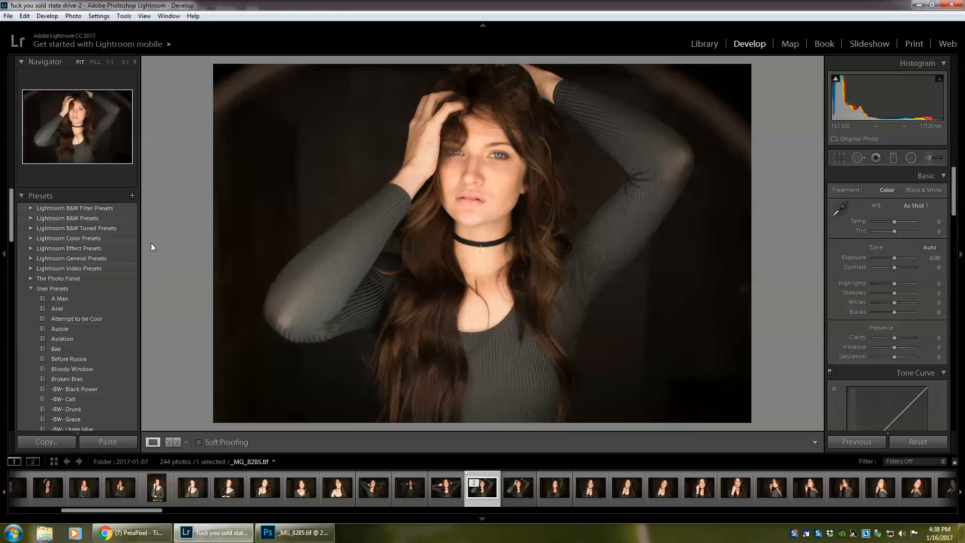
scroll(48, 235, down, 10)
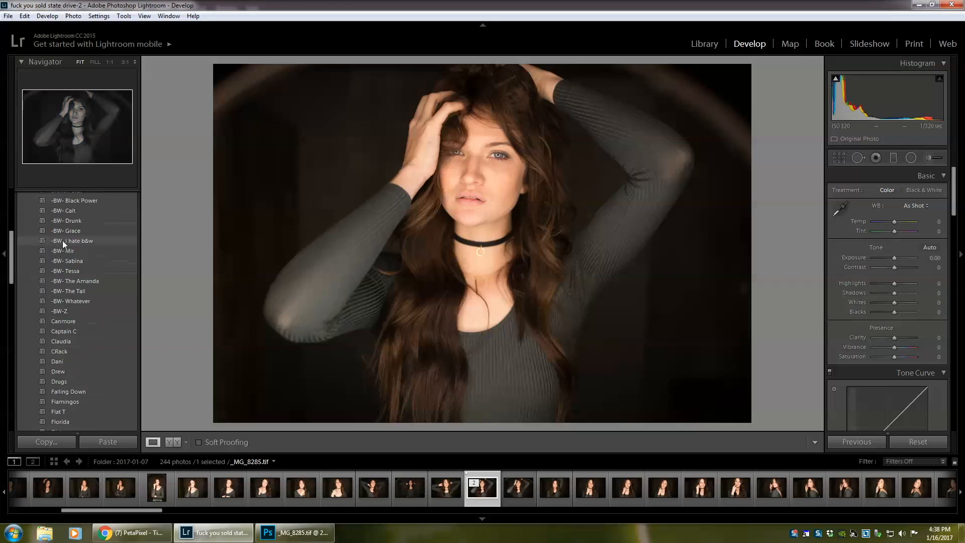
scroll(74, 275, down, 5)
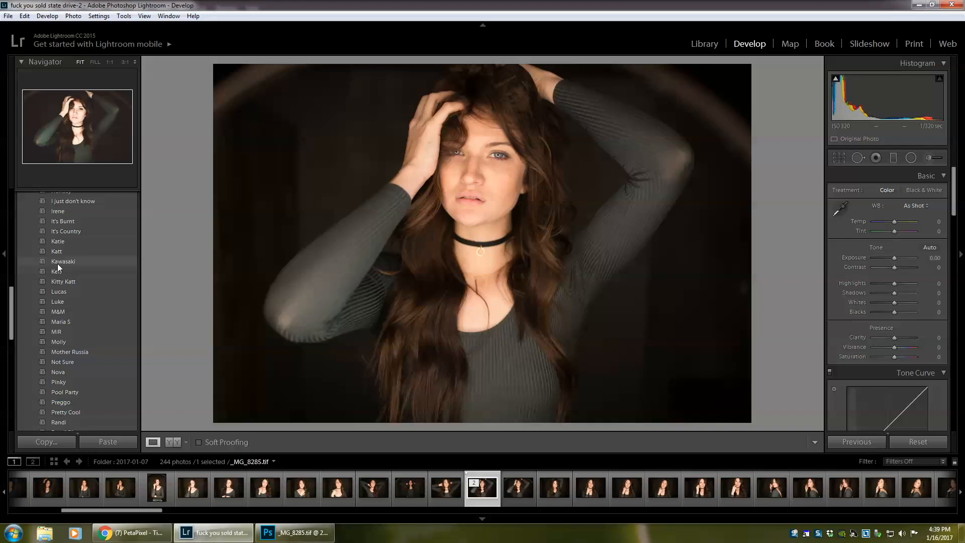
scroll(57, 263, down, 3)
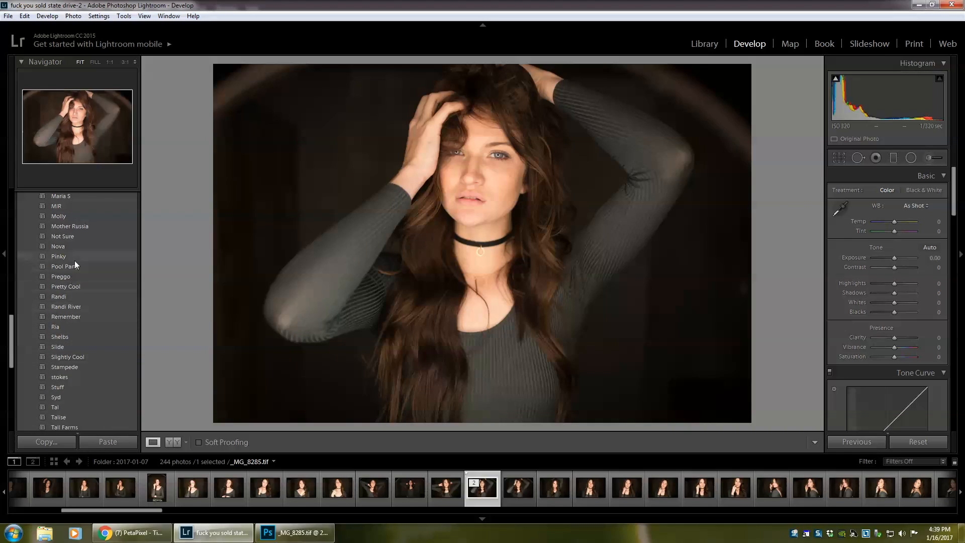
scroll(70, 271, down, 9)
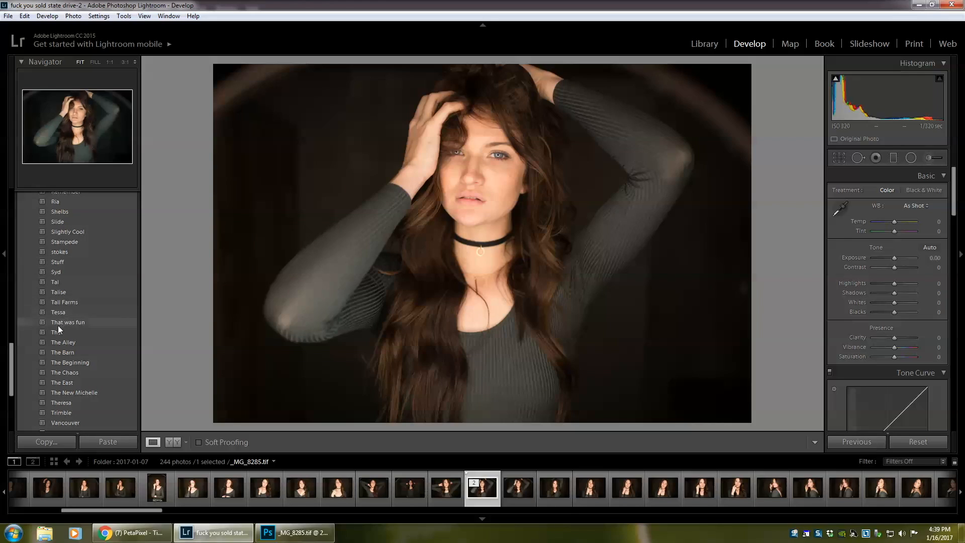
scroll(64, 312, down, 6)
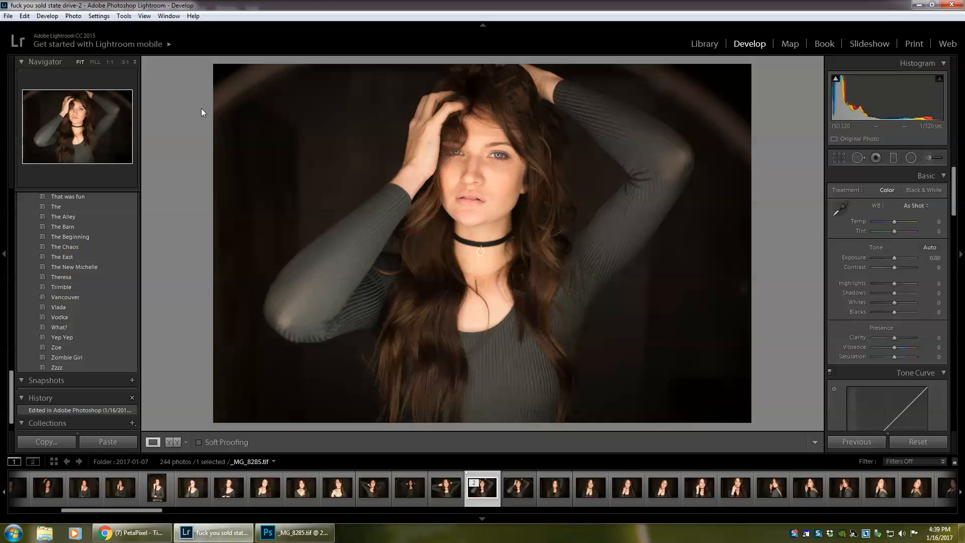
click(53, 20)
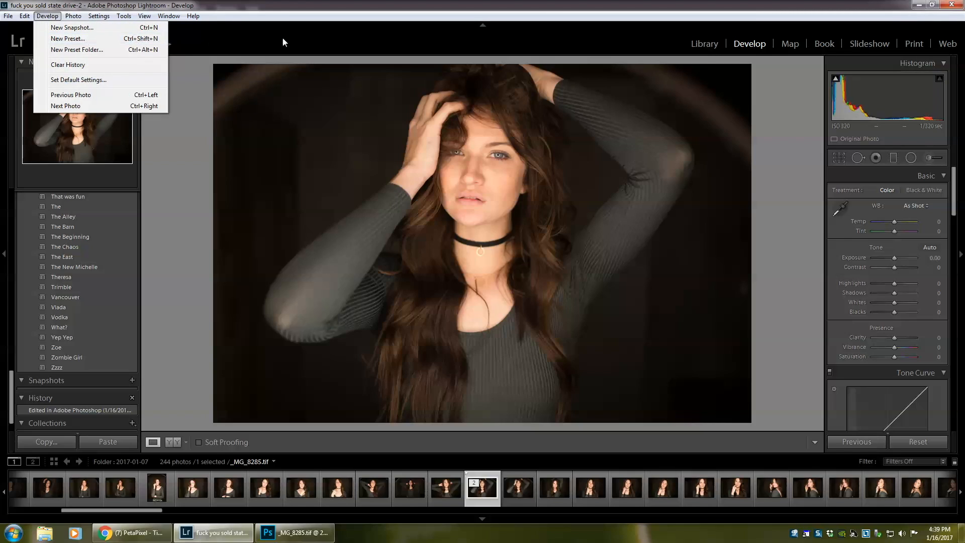
click(342, 7)
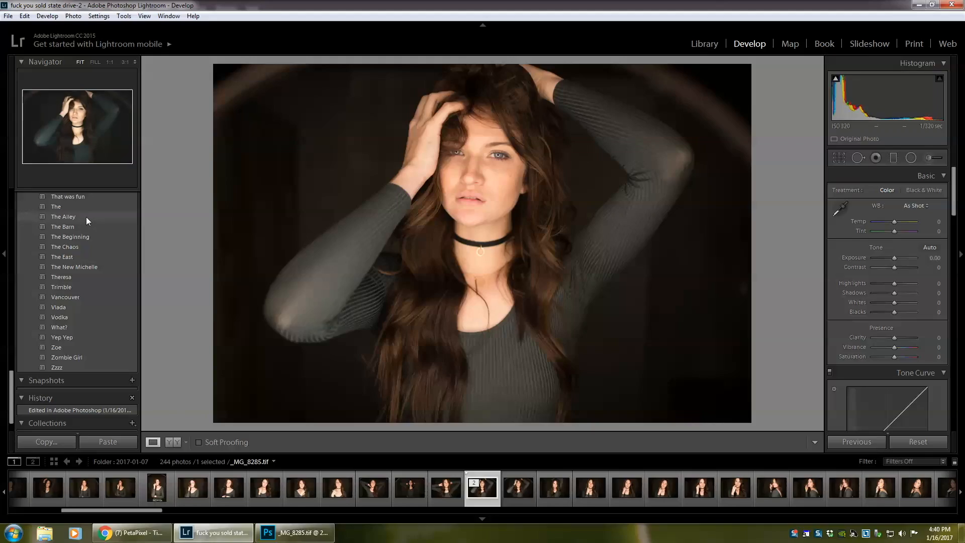
right_click(86, 216)
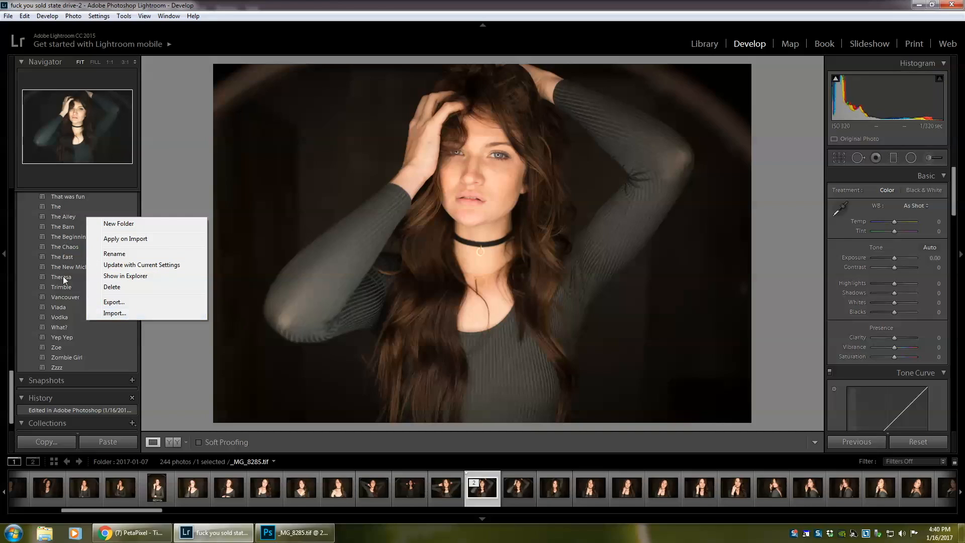
click(188, 184)
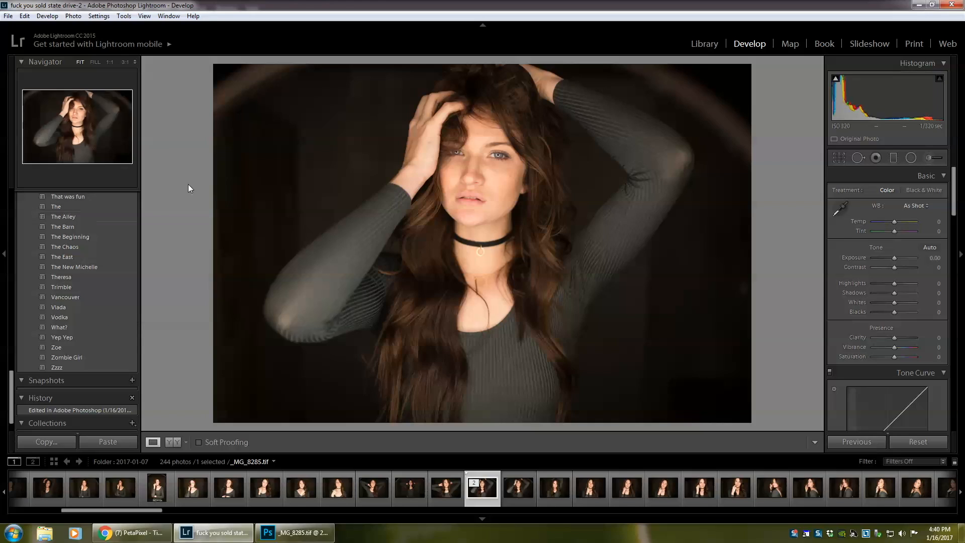
scroll(99, 236, up, 10)
scroll(100, 235, up, 4)
scroll(99, 235, down, 9)
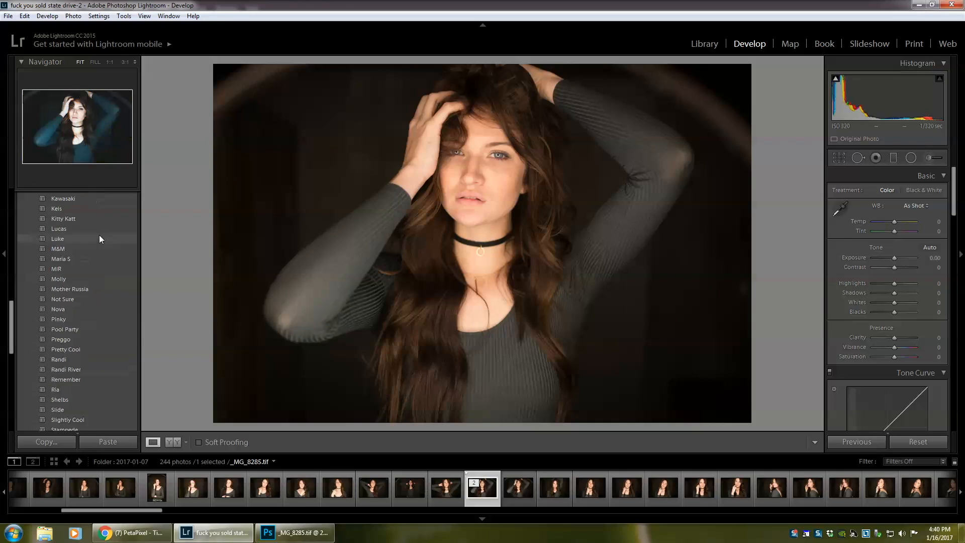
scroll(99, 234, up, 10)
scroll(99, 235, down, 10)
scroll(100, 239, down, 10)
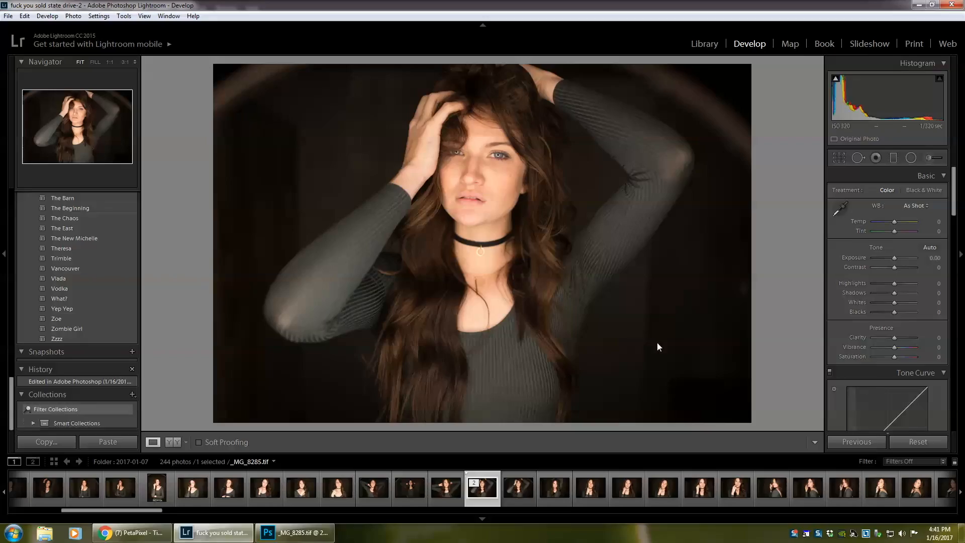
- Reset the photo's develop settings and open a copy with Lightroom adjustments in Photoshop
key(ctrl+shift+r)
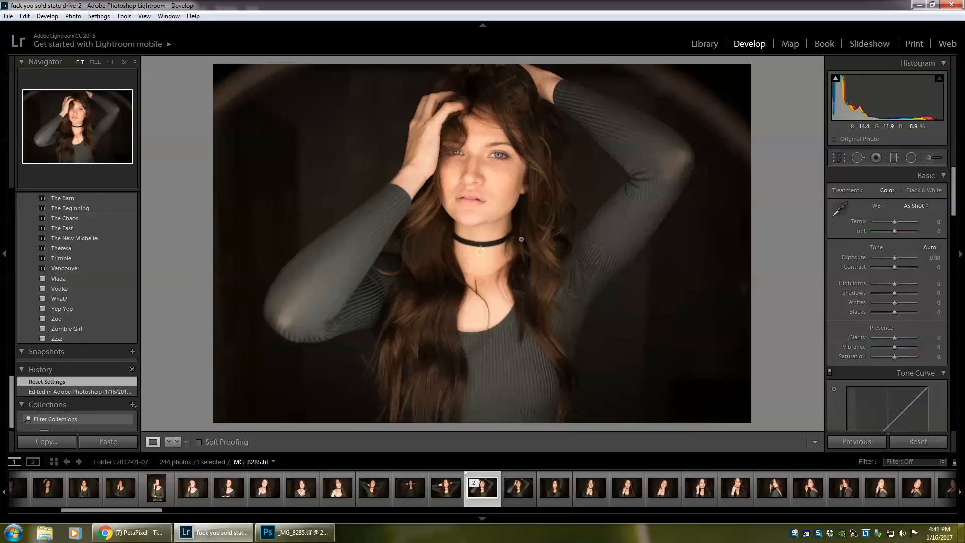
right_click(494, 210)
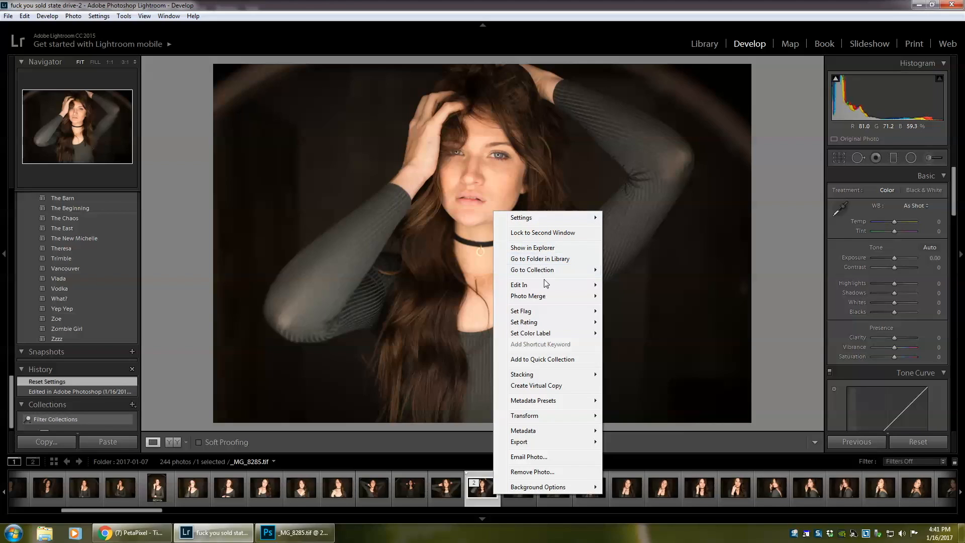
mouse_move(548, 285)
click(637, 285)
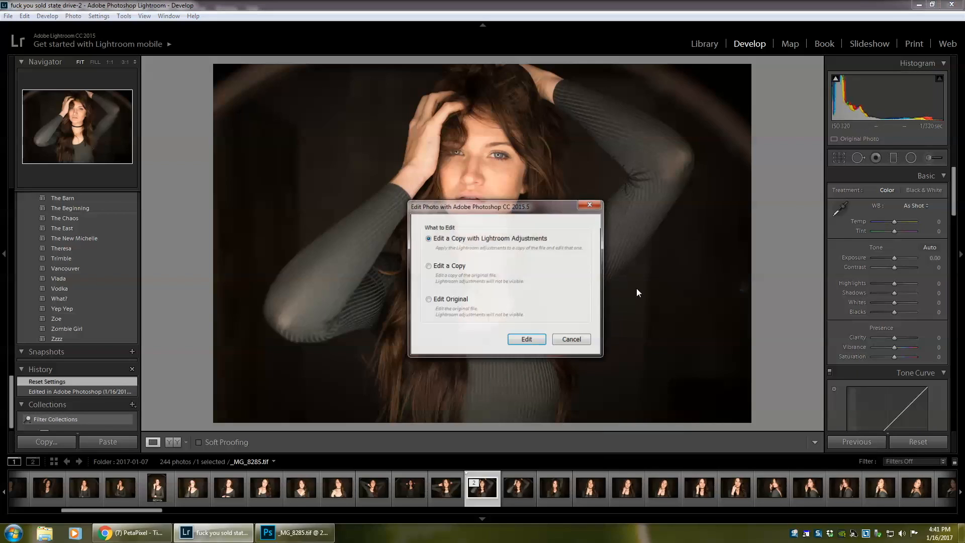
click(532, 340)
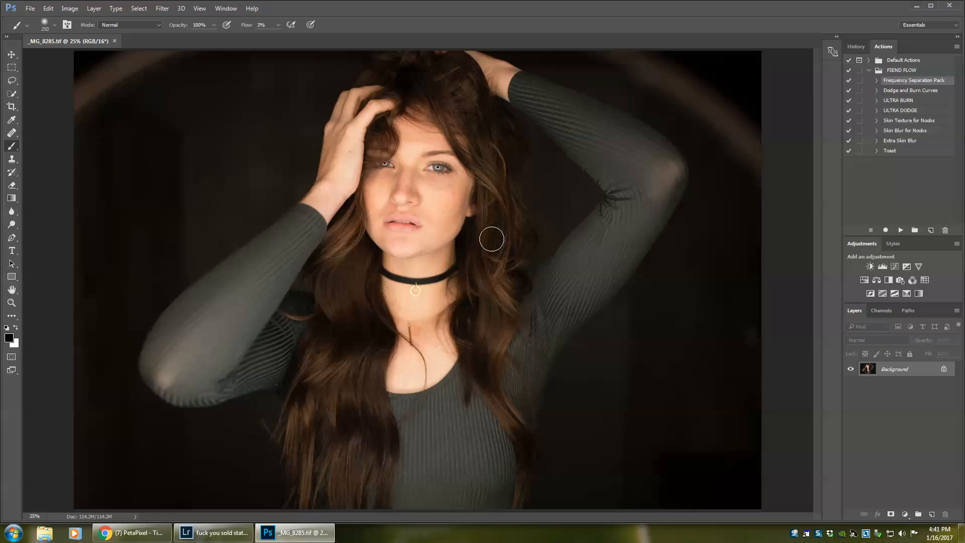
- Extend the canvas slightly beyond both the left and right edges of the photo with the Crop tool
key(ctrl+minus)
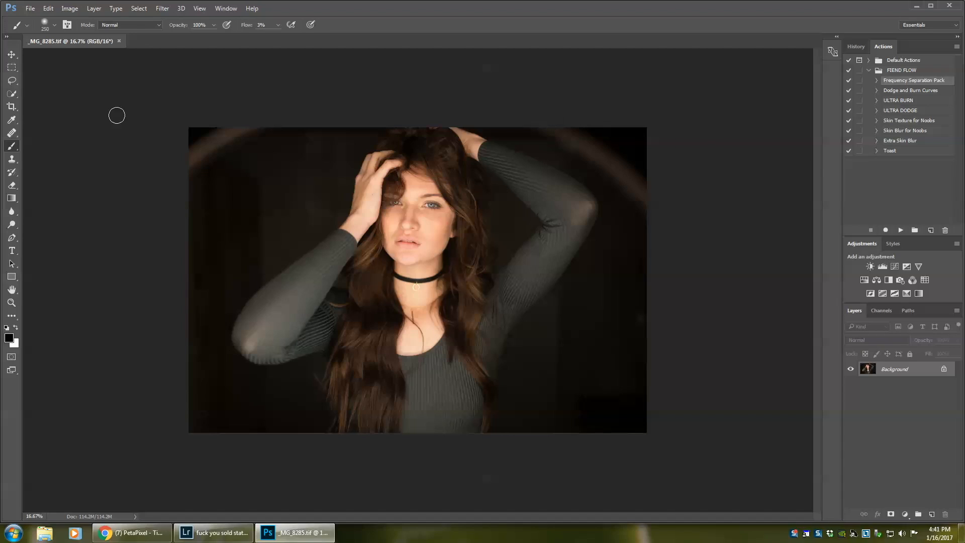
click(11, 107)
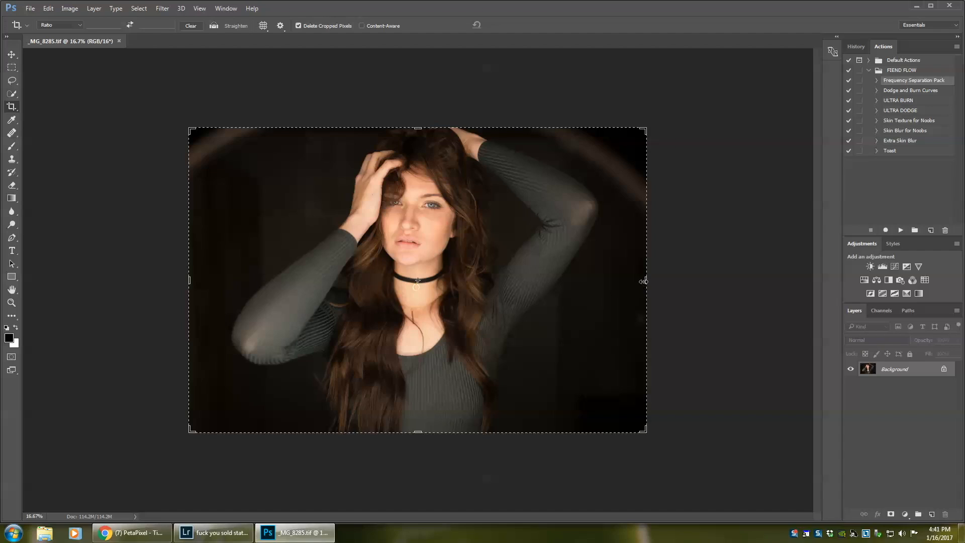
drag(647, 279, 650, 279)
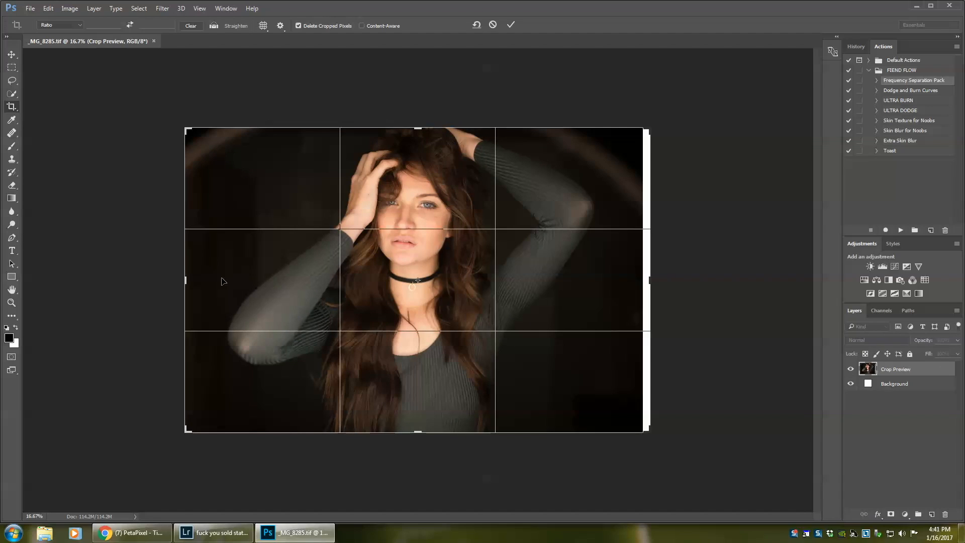
drag(179, 282, 182, 281)
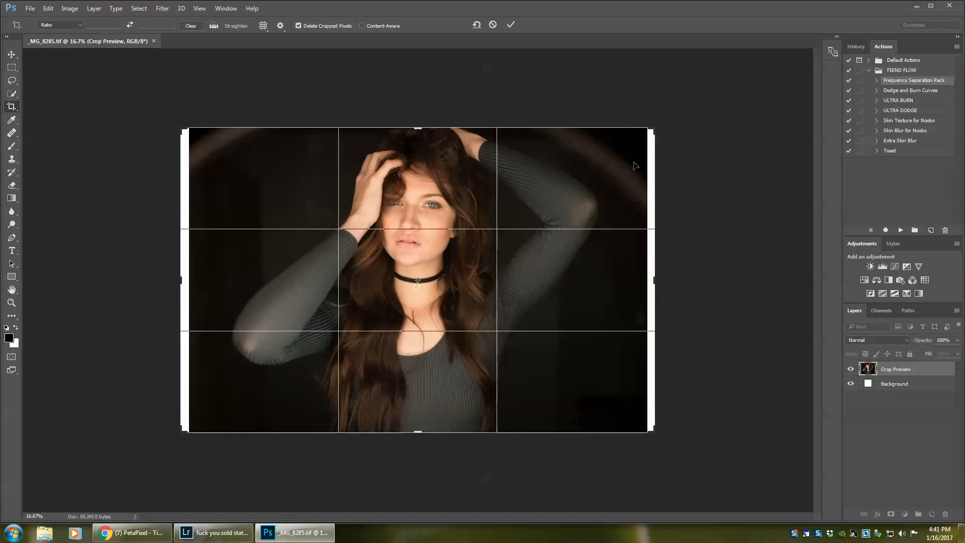
key(Return)
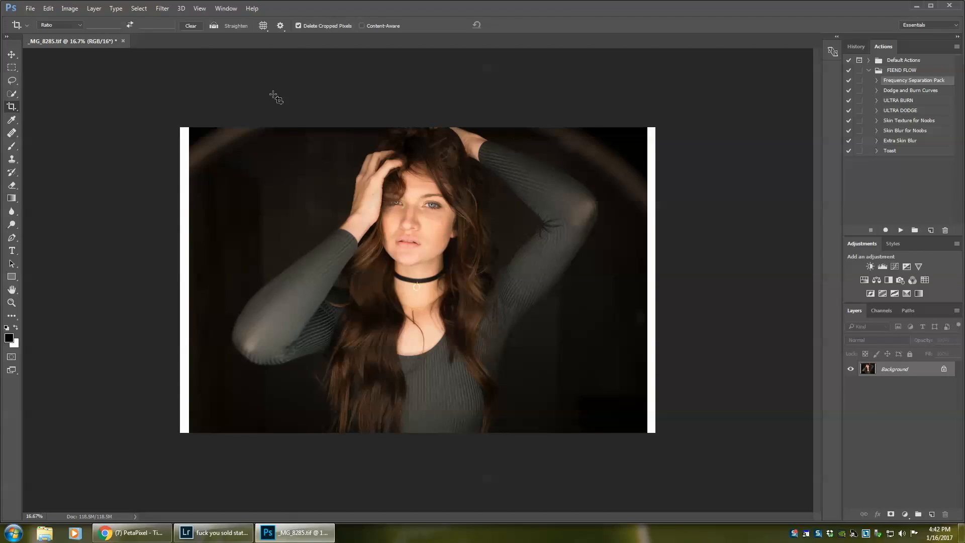
- Select a full-height strip along the photo's right edge and stretch it outward to about 121% width over the white border
click(12, 68)
drag(679, 104, 601, 482)
key(ctrl+t)
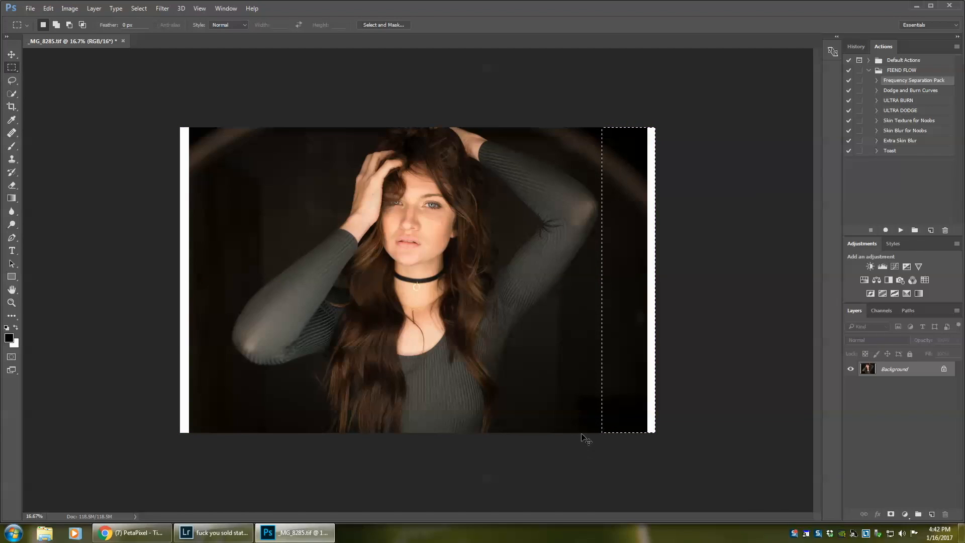
drag(656, 280, 662, 280)
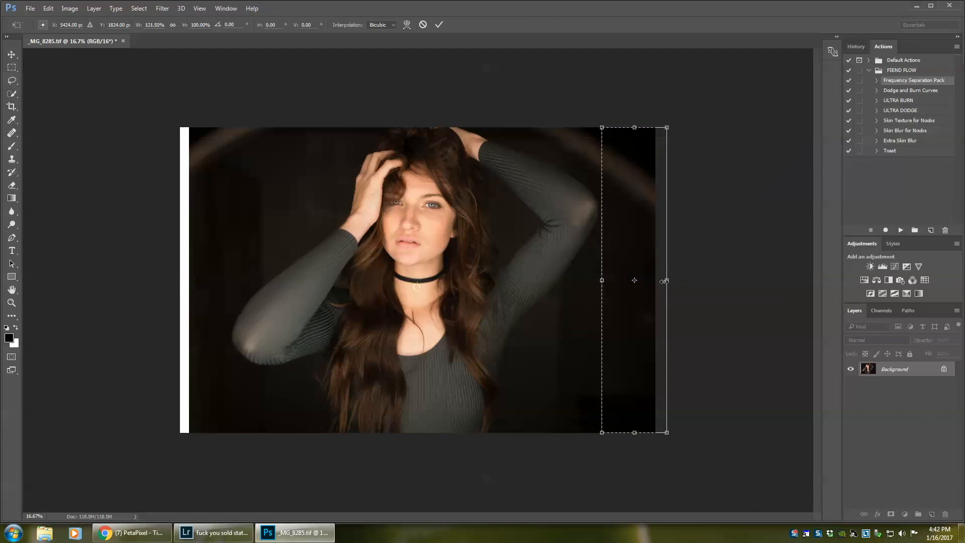
key(Return)
- Select a full-height strip along the photo's left edge and stretch it outward over the remaining white border
drag(157, 118, 228, 459)
key(ctrl+t)
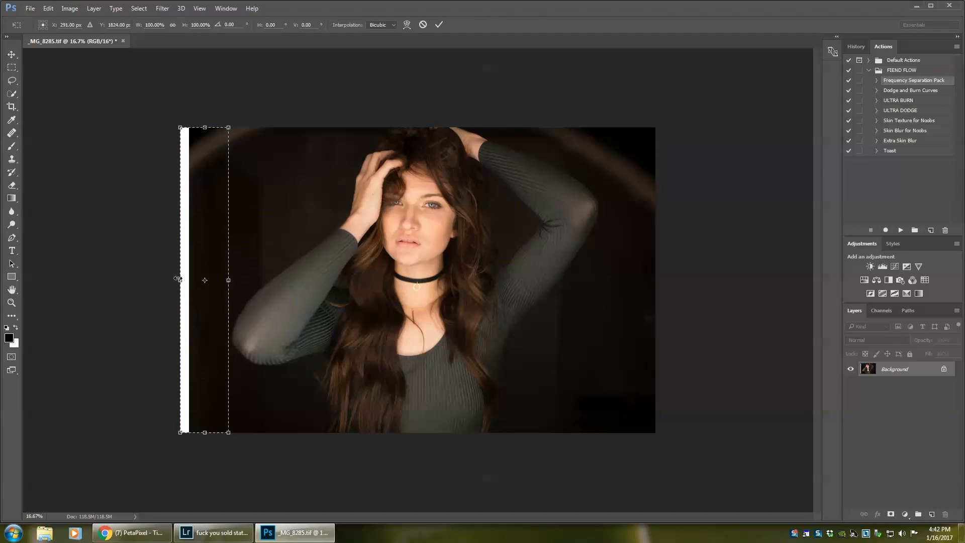
drag(178, 279, 167, 280)
key(Return)
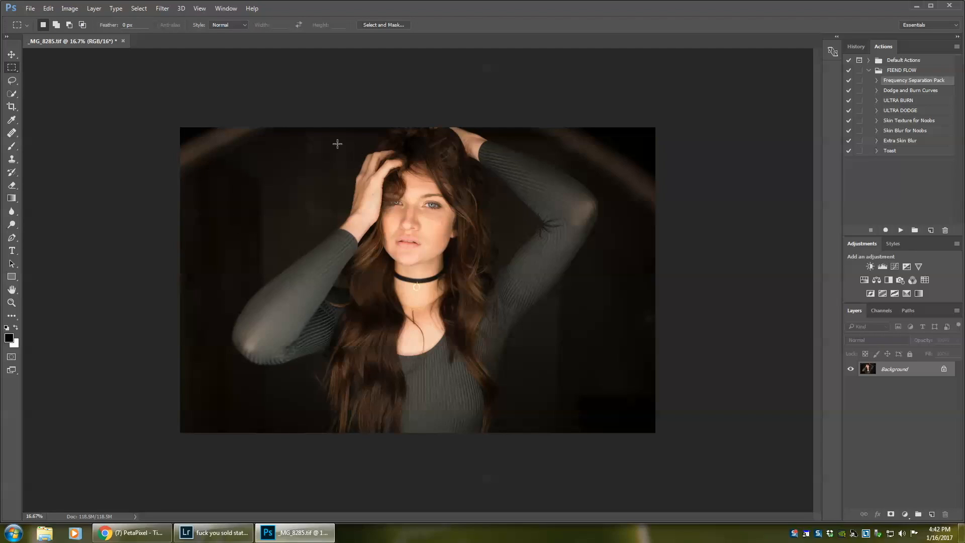
- Lasso the light arc in the photo's upper-left corner and remove it with a Content-Aware fill
click(11, 81)
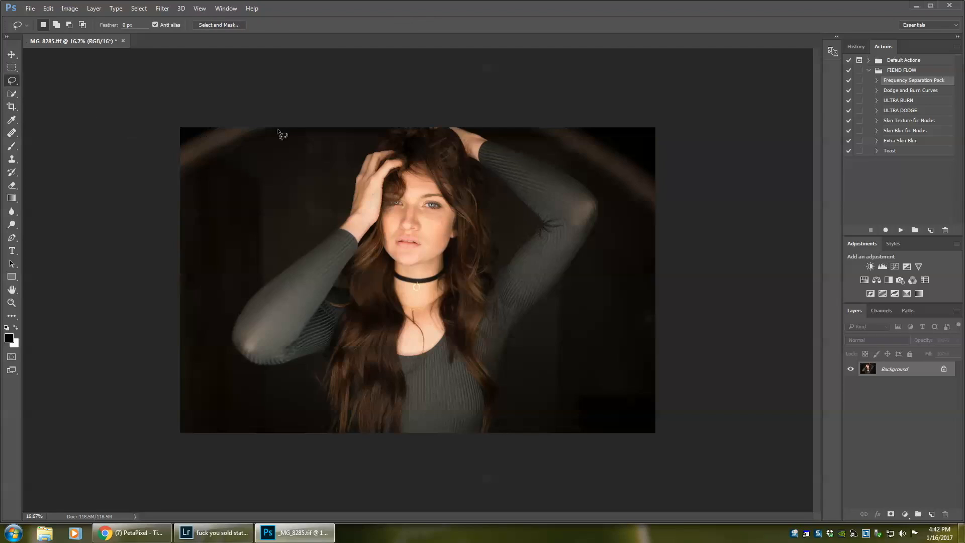
drag(282, 127, 210, 160)
mouse_move(164, 124)
mouse_down()
mouse_move(230, 105)
mouse_move(275, 109)
mouse_up()
right_click(212, 133)
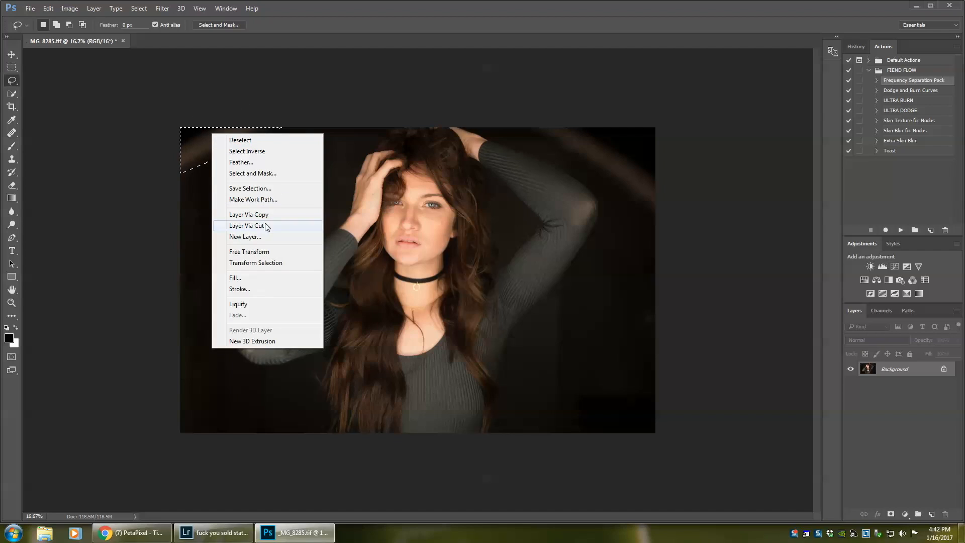
click(256, 278)
click(551, 156)
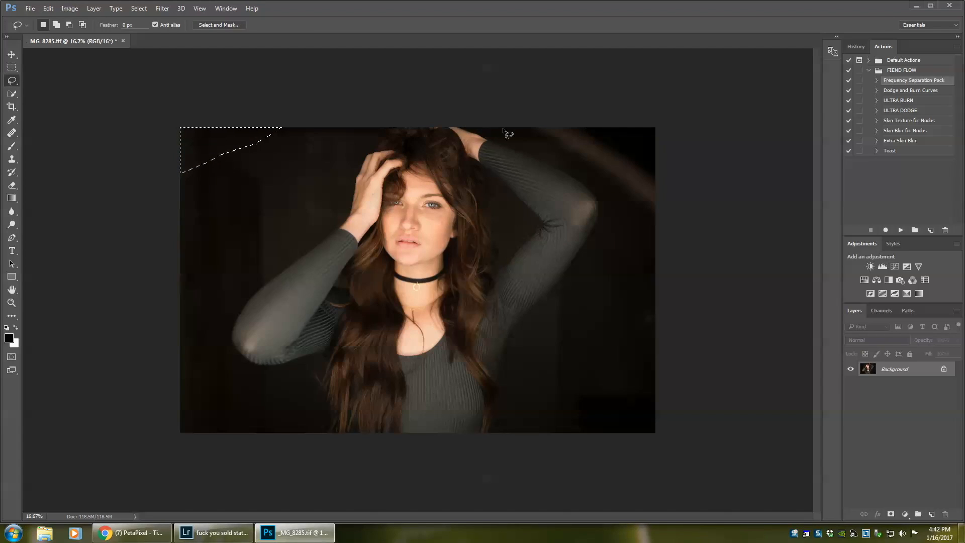
- Lasso the light arc in the photo's upper-right corner, beyond the raised arm, and replace it with a Content-Aware fill
click(512, 126)
mouse_move(512, 125)
mouse_down()
mouse_move(639, 208)
mouse_move(679, 142)
mouse_move(575, 103)
mouse_move(511, 104)
mouse_up()
right_click(581, 148)
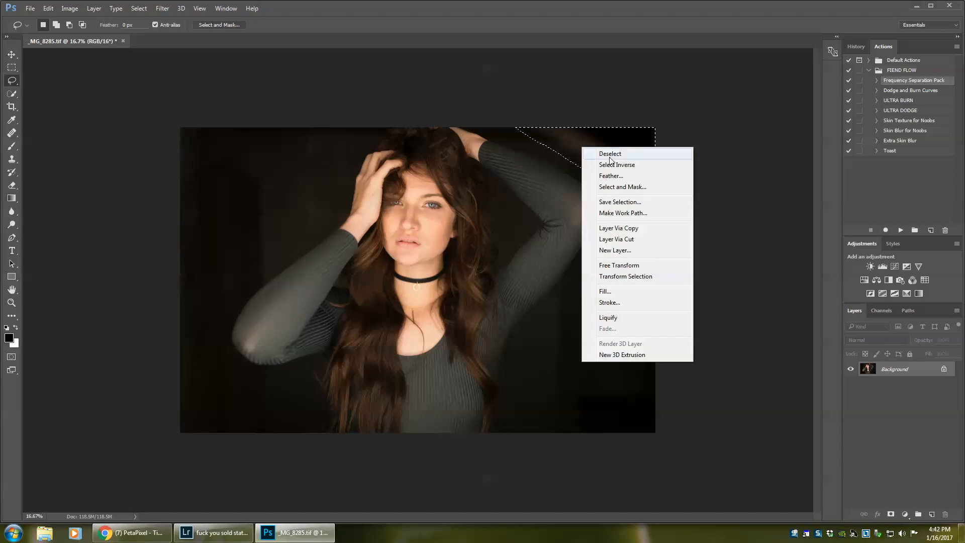
click(628, 293)
click(551, 155)
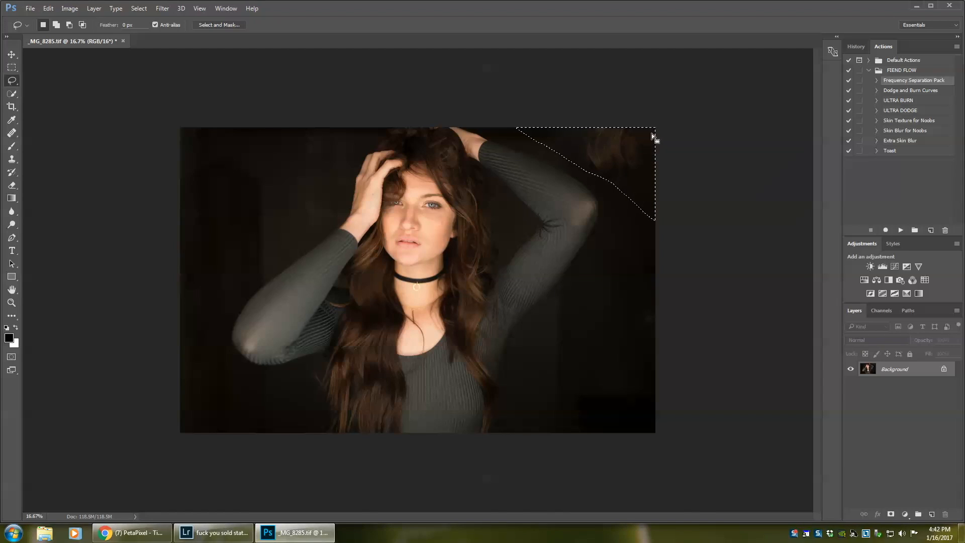
- Clear the selection, lasso the hair-like patch in the upper-right corner and refill it using Content-Aware at 100% opacity
key(ctrl+d)
mouse_move(579, 127)
mouse_down()
mouse_move(583, 163)
mouse_move(629, 185)
mouse_move(672, 175)
mouse_move(681, 96)
mouse_move(565, 84)
mouse_up()
right_click(596, 150)
click(636, 297)
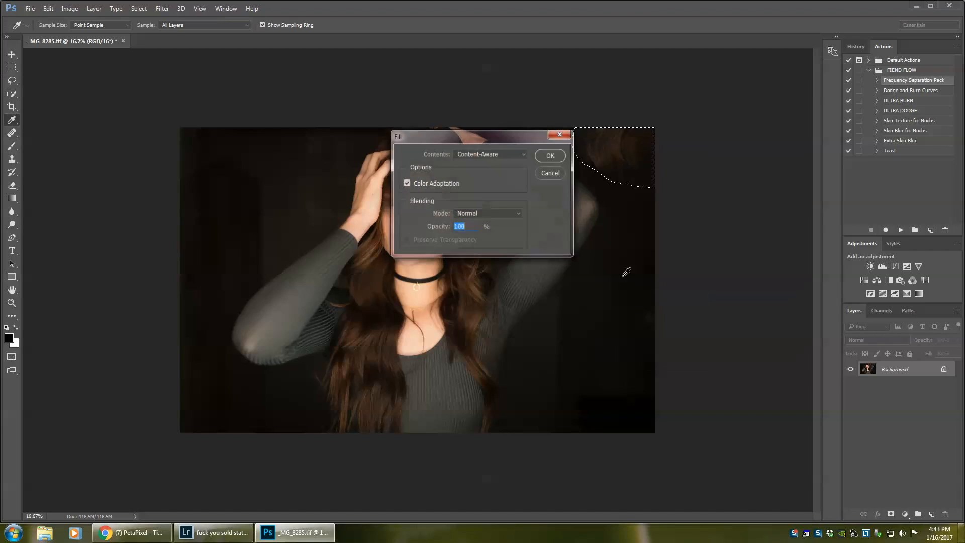
click(552, 157)
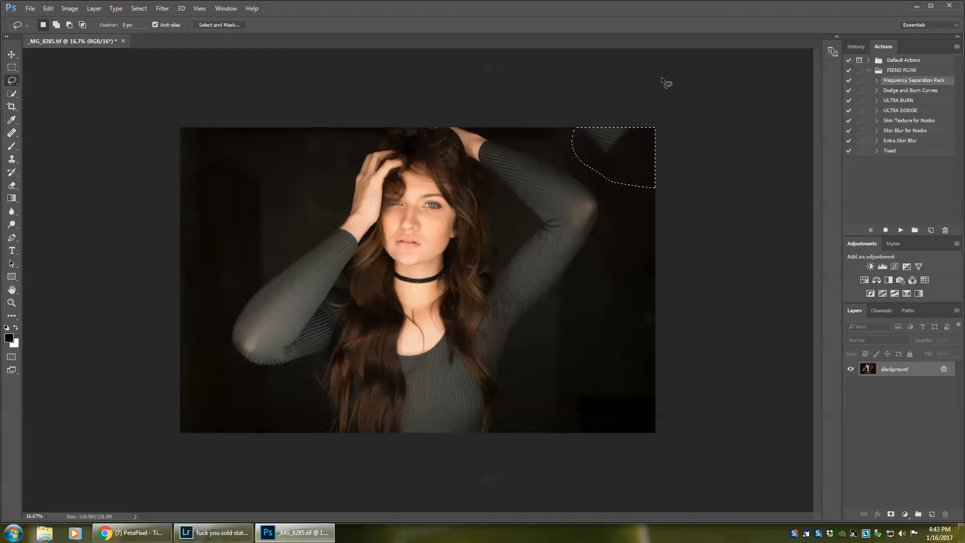
drag(547, 99, 565, 116)
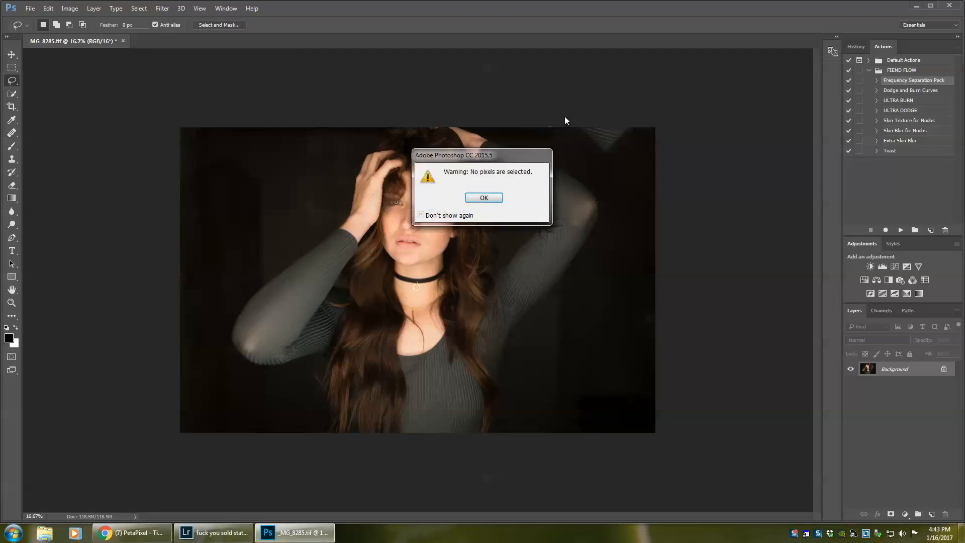
click(422, 215)
click(468, 199)
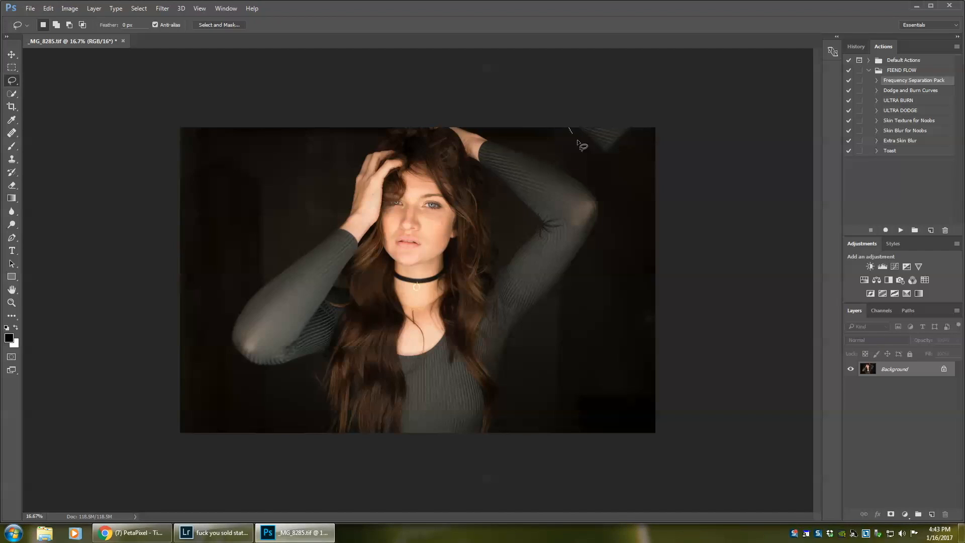
- Lasso the sleeve-textured patch in the photo's upper-right corner, refill it with Content-Aware at 100% opacity, and clear the selection
mouse_move(568, 120)
mouse_down()
mouse_move(621, 164)
mouse_move(629, 114)
mouse_move(568, 112)
mouse_up()
right_click(605, 137)
click(628, 282)
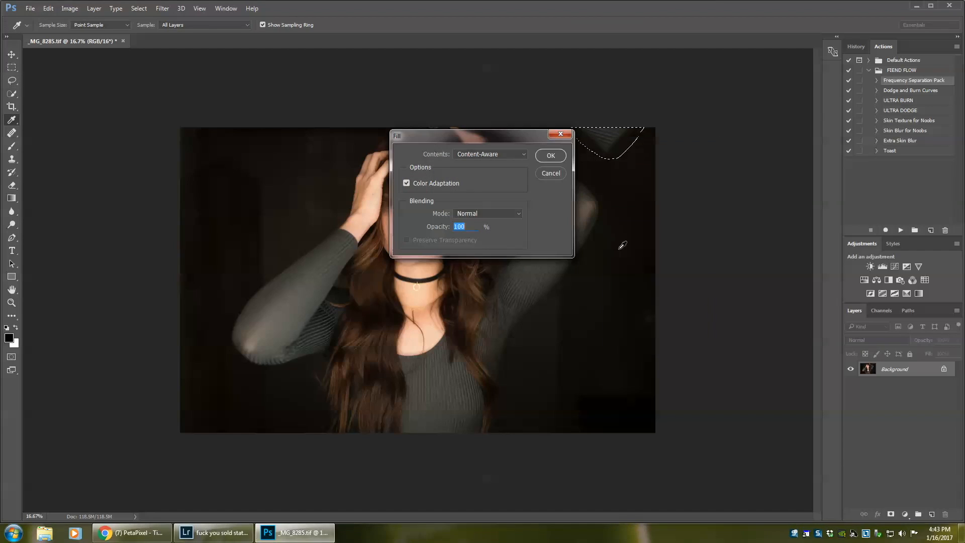
click(548, 150)
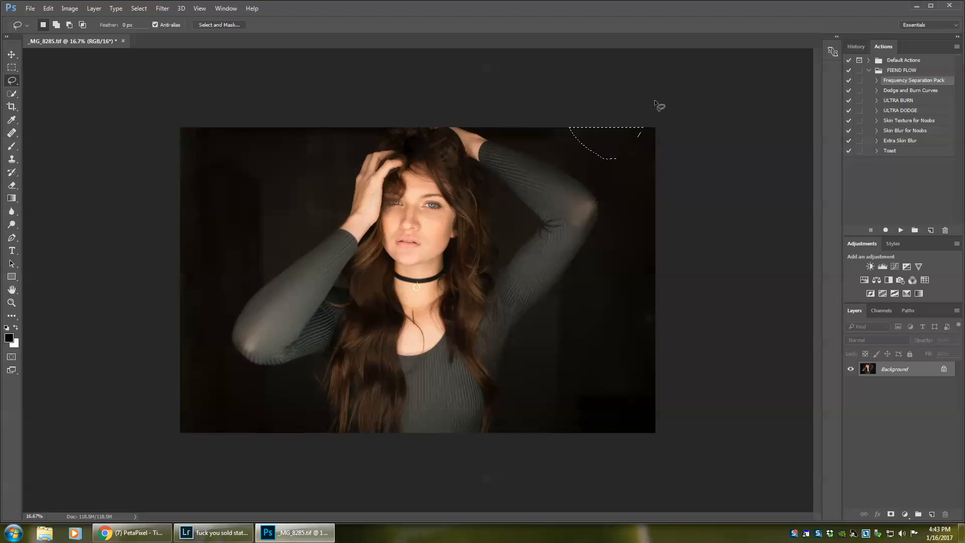
key(ctrl+d)
- Run the Frequency Separation Pack action from the FIEND FLOW set on the cleaned-up photo
click(194, 11)
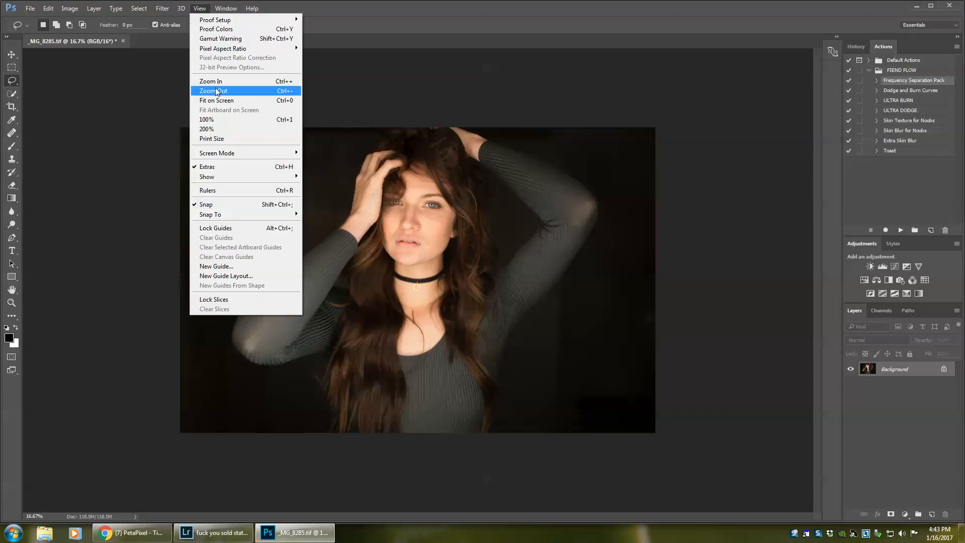
mouse_move(225, 10)
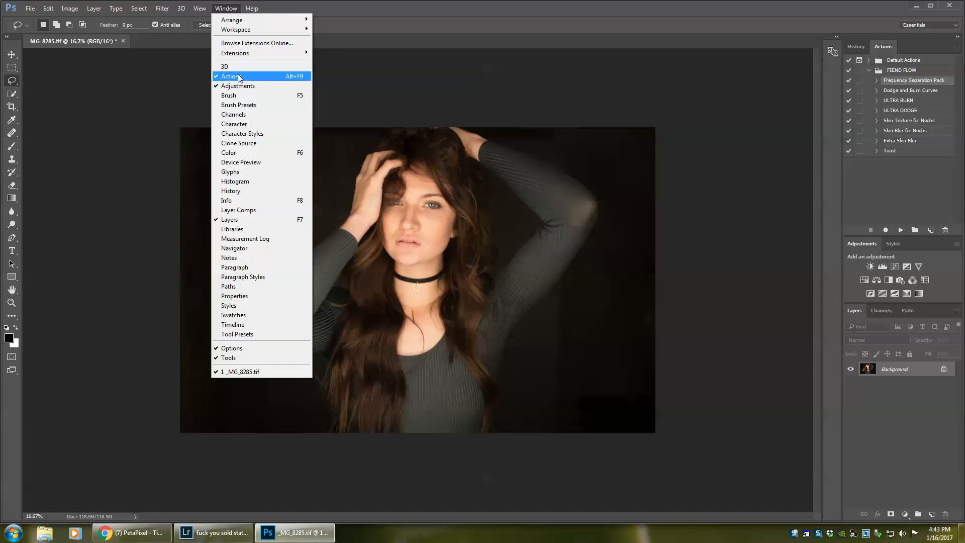
click(731, 28)
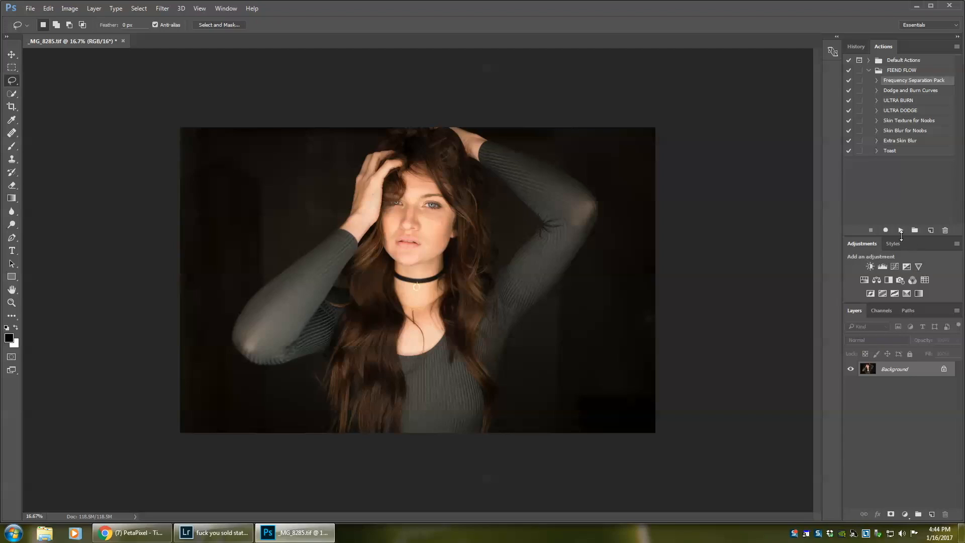
click(900, 231)
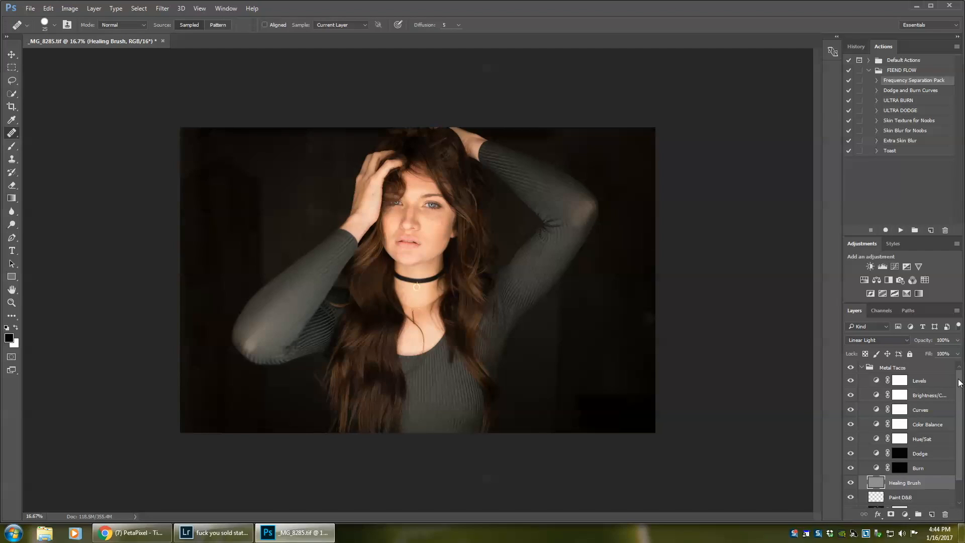
drag(960, 383, 962, 409)
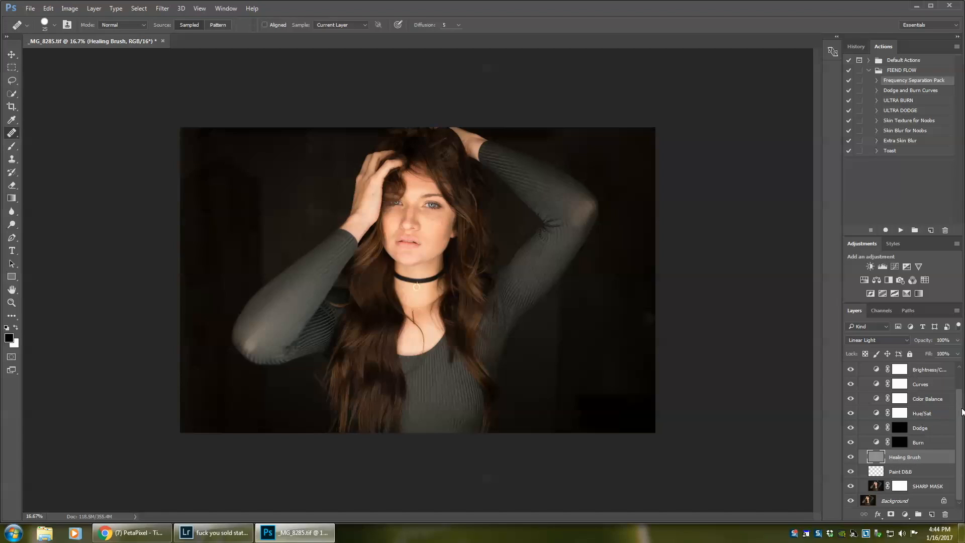
drag(962, 412, 957, 374)
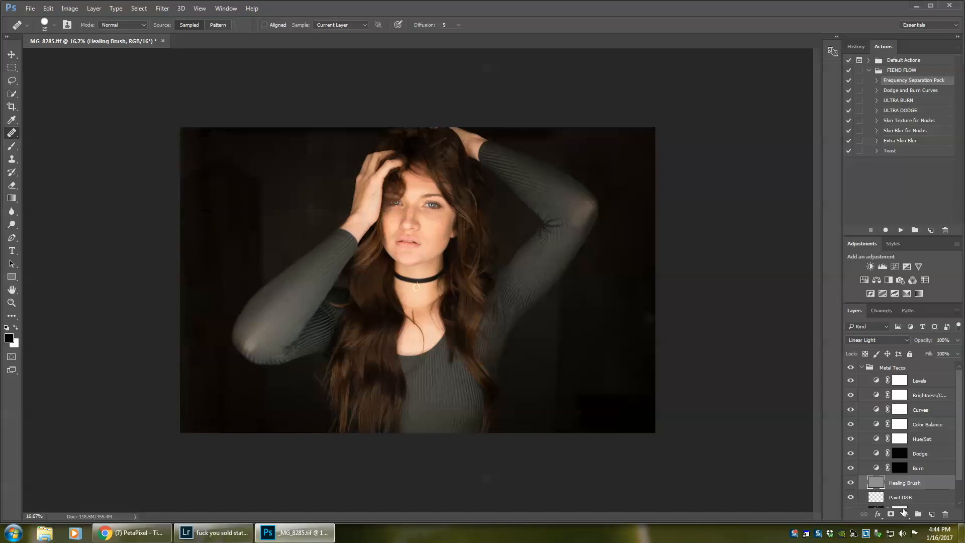
click(904, 513)
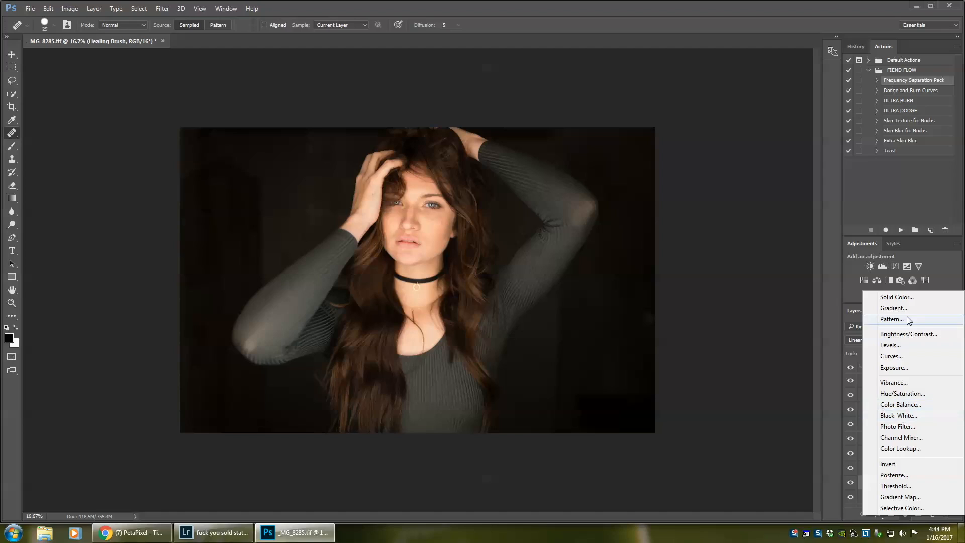
click(830, 303)
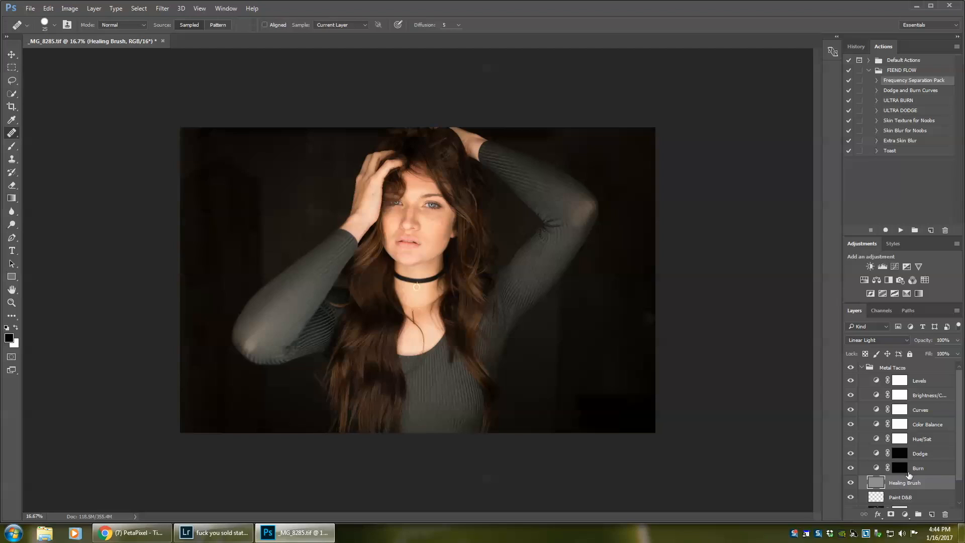
- With the Healing Brush Tool at 35 px, heal the red spots and blemishes on the cheek at the photo's right on the Healing Brush layer
right_click(15, 132)
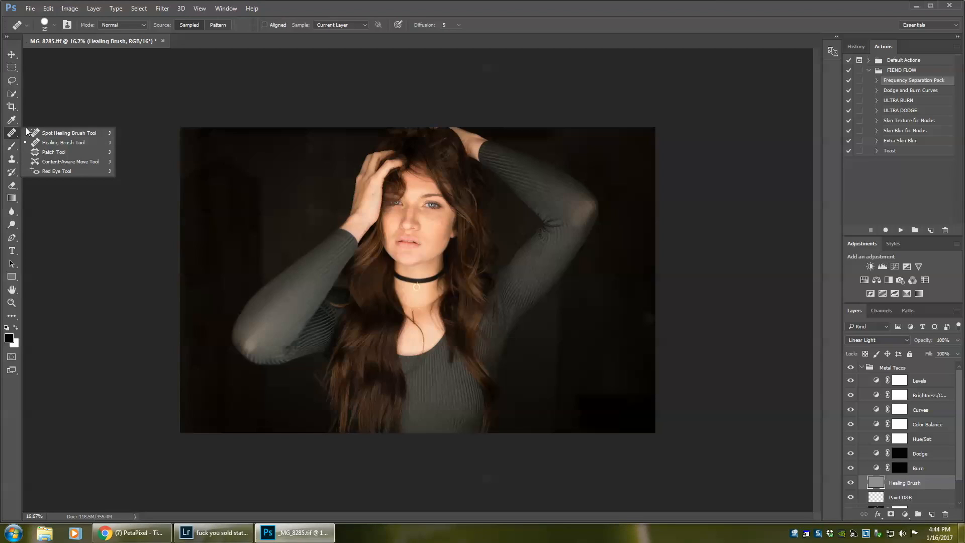
click(51, 141)
key(ctrl+plus)
key(ctrl+plus)
key(ctrl+plus)
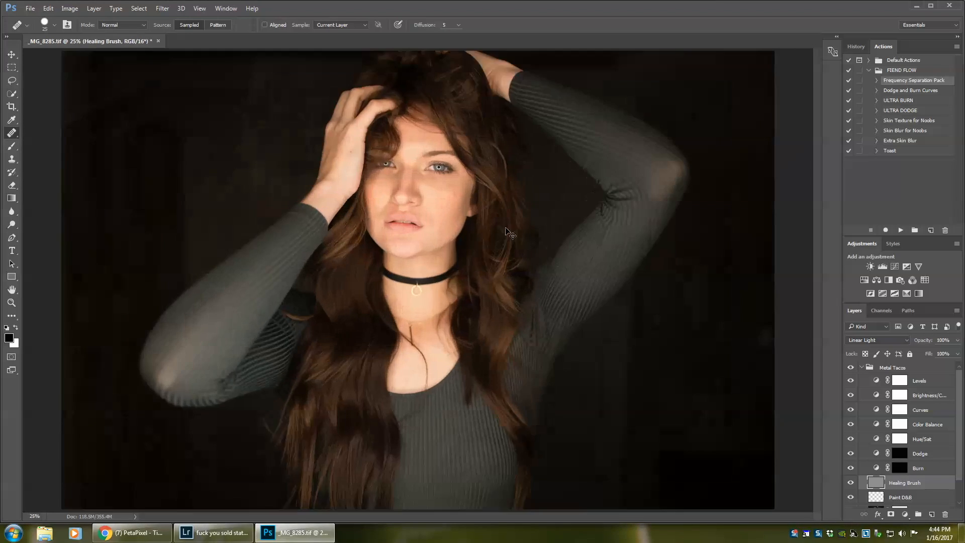
drag(816, 261, 814, 222)
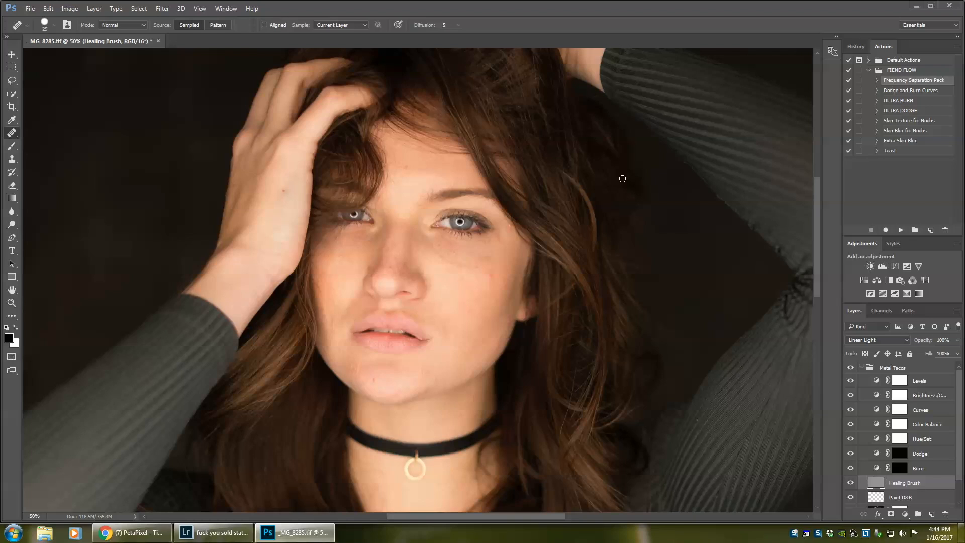
key(ctrl+plus)
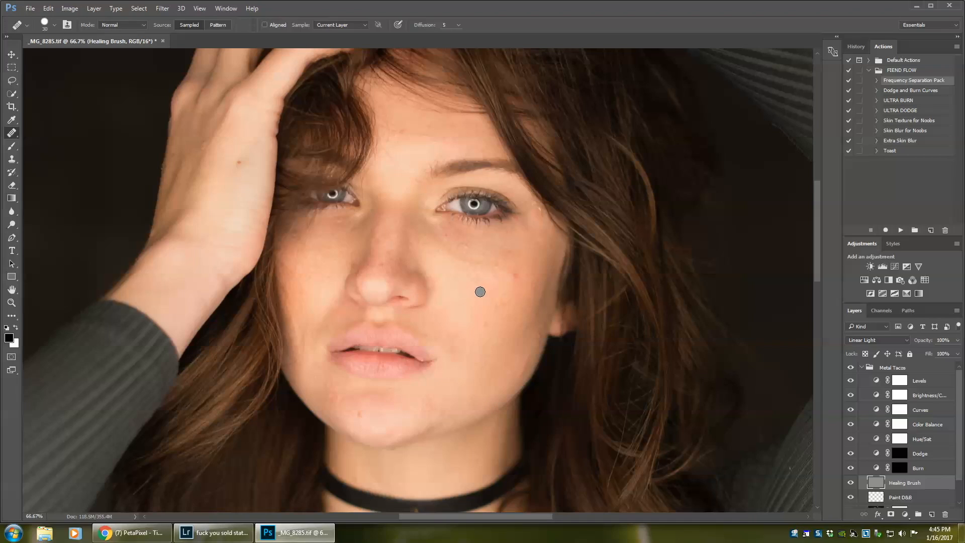
key(bracketright)
click(448, 266)
click(436, 235)
click(506, 343)
click(511, 357)
click(526, 361)
click(540, 327)
click(532, 335)
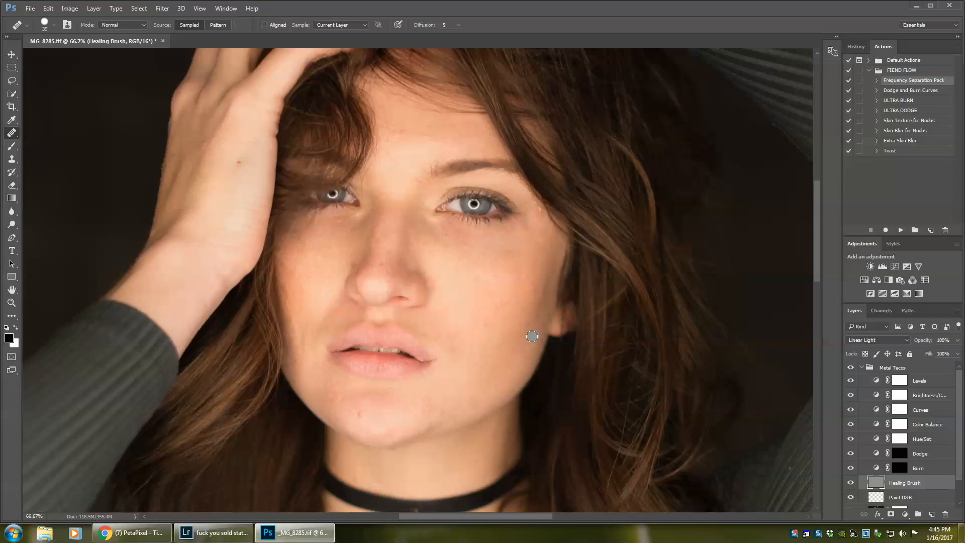
click(520, 338)
- Heal the small marks on the chin and the lower cheek beside the mouth with the Healing Brush Tool
click(385, 400)
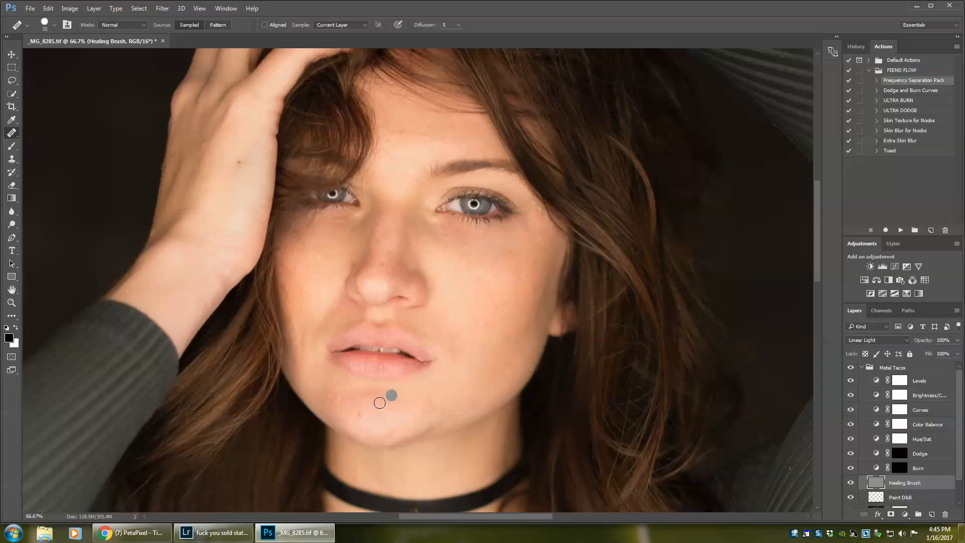
click(440, 385)
click(425, 400)
click(418, 400)
- Sample clean skin beside the nose and near the temple for touching up the surrounding marks, reducing the healing brush to 25 px
scroll(360, 352, up, 2)
alt+click(384, 304)
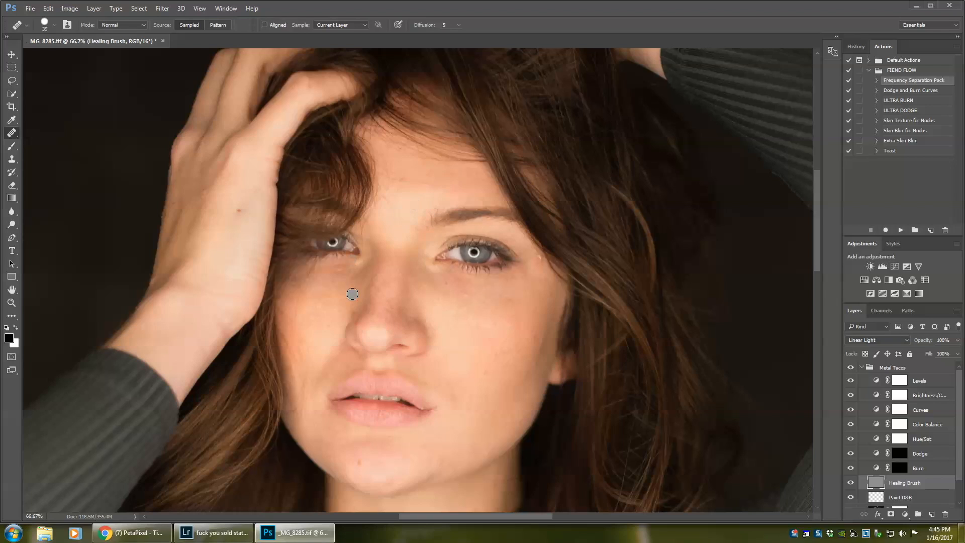
scroll(322, 292, down, 1)
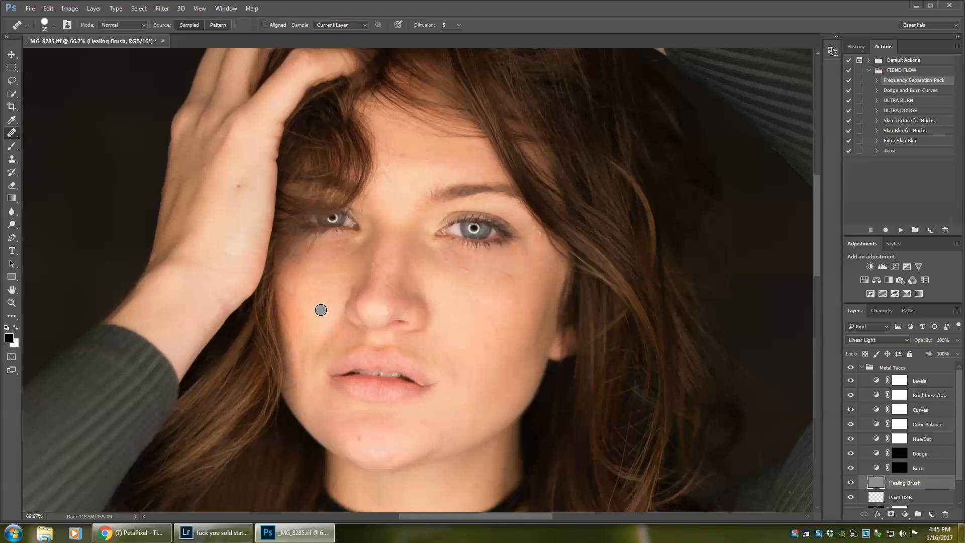
key(ctrl+plus)
scroll(362, 339, down, 4)
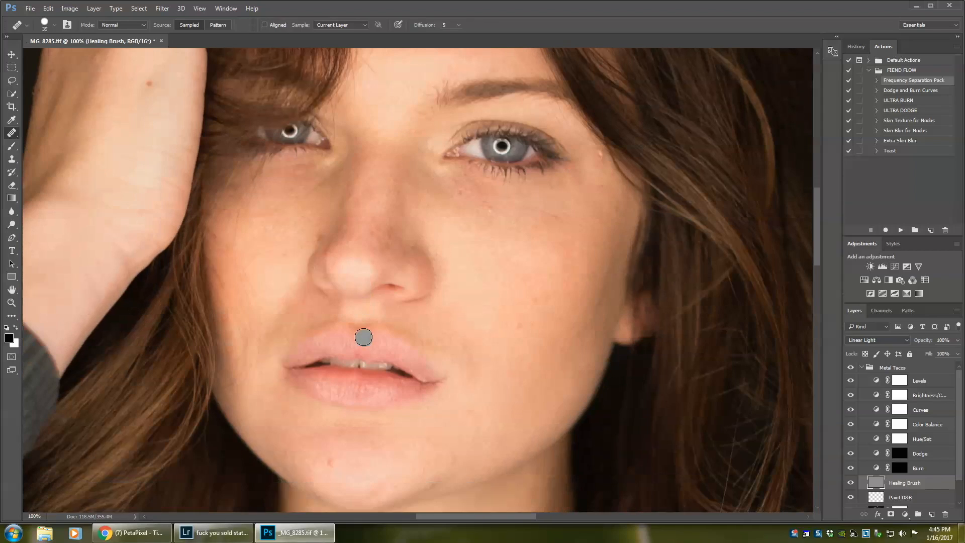
scroll(563, 240, up, 2)
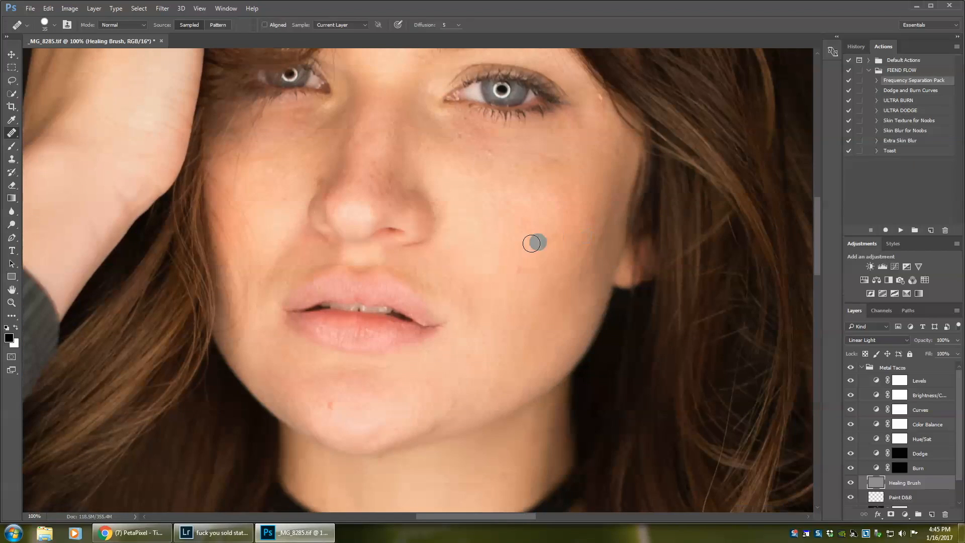
scroll(504, 251, up, 1)
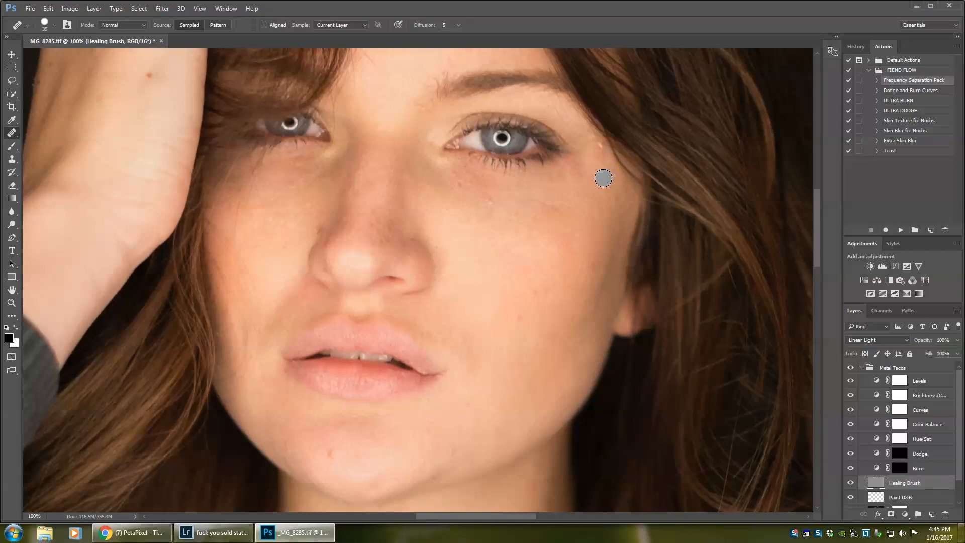
key(bracketleft)
alt+click(596, 181)
- Inspect the retouched skin on the face, neck and chest for remaining blemishes
scroll(523, 217, down, 5)
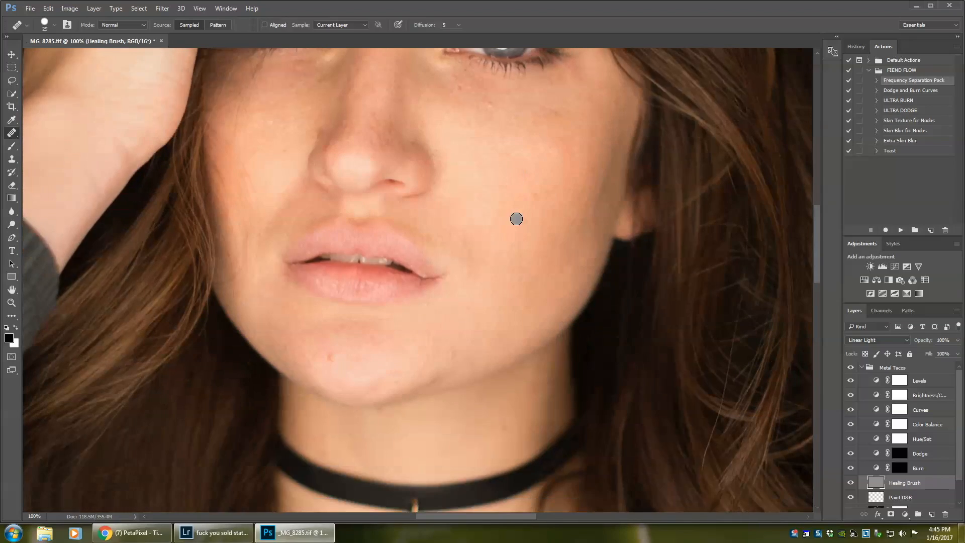
scroll(517, 231, down, 2)
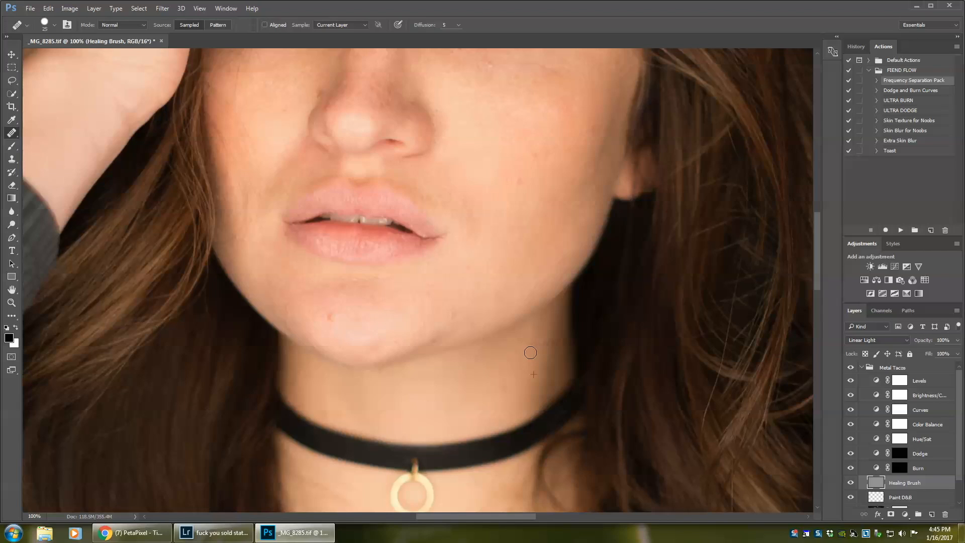
scroll(531, 354, up, 6)
key(ctrl+minus)
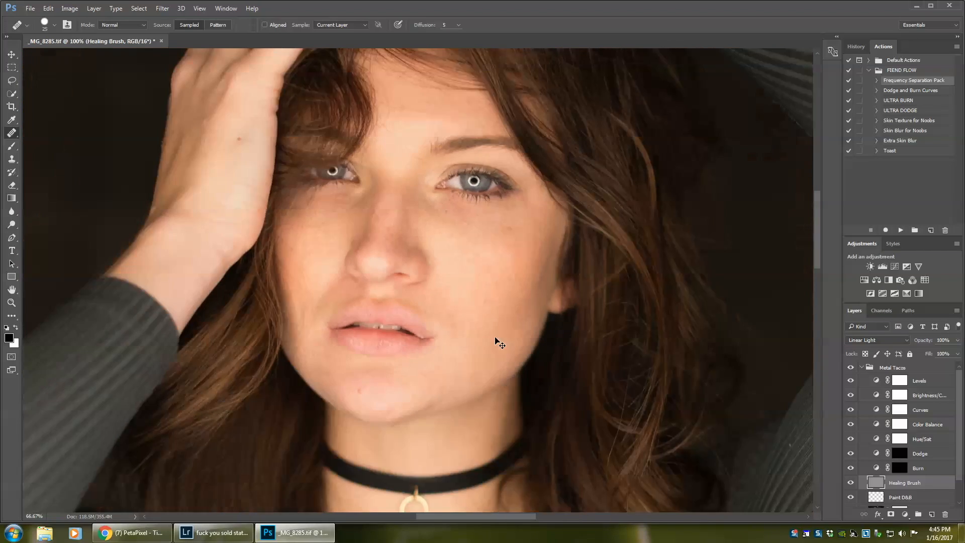
key(ctrl+minus)
scroll(417, 212, down, 6)
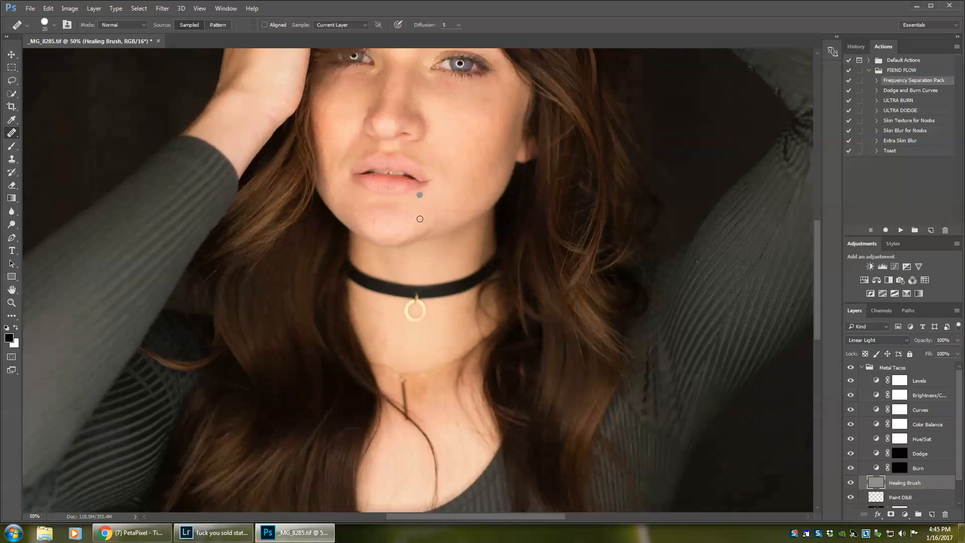
scroll(420, 217, up, 4)
scroll(421, 218, up, 4)
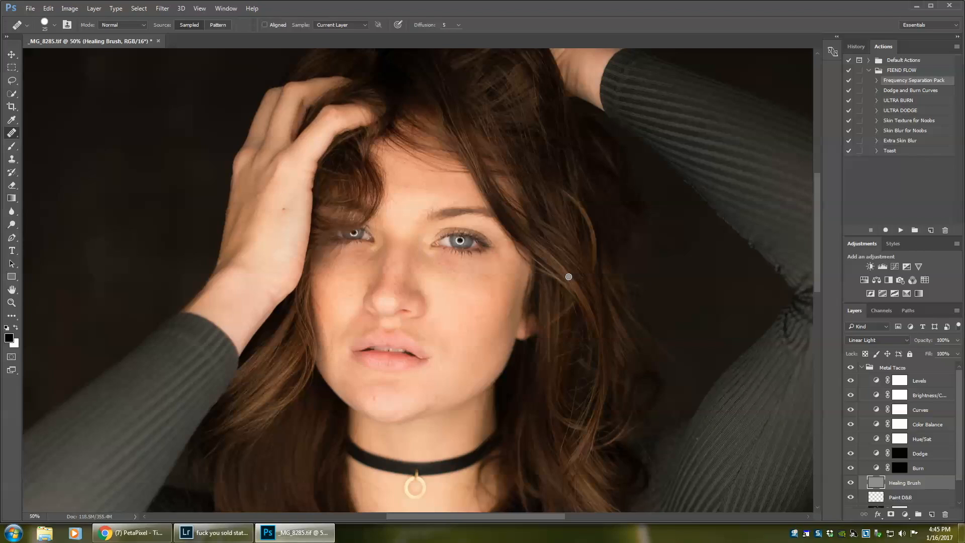
- Target the Dodge layer's mask and ready the Brush tool with white as the foreground colour, checking the brush size and hardness
scroll(922, 432, down, 2)
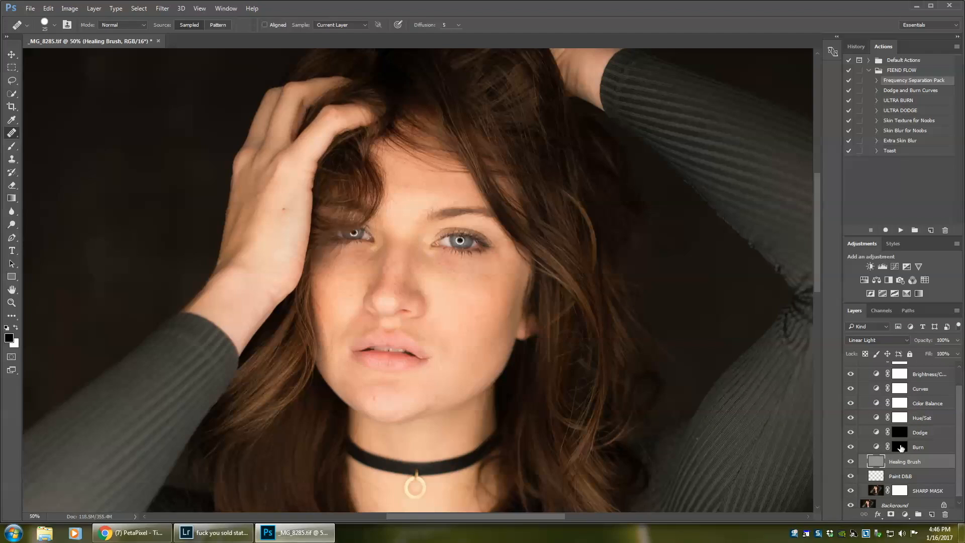
click(900, 436)
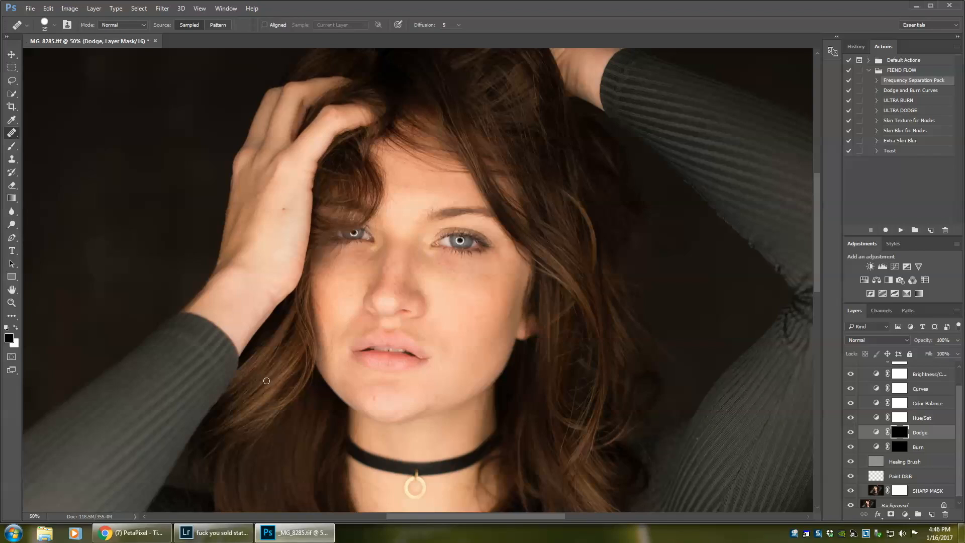
key(b)
key(x)
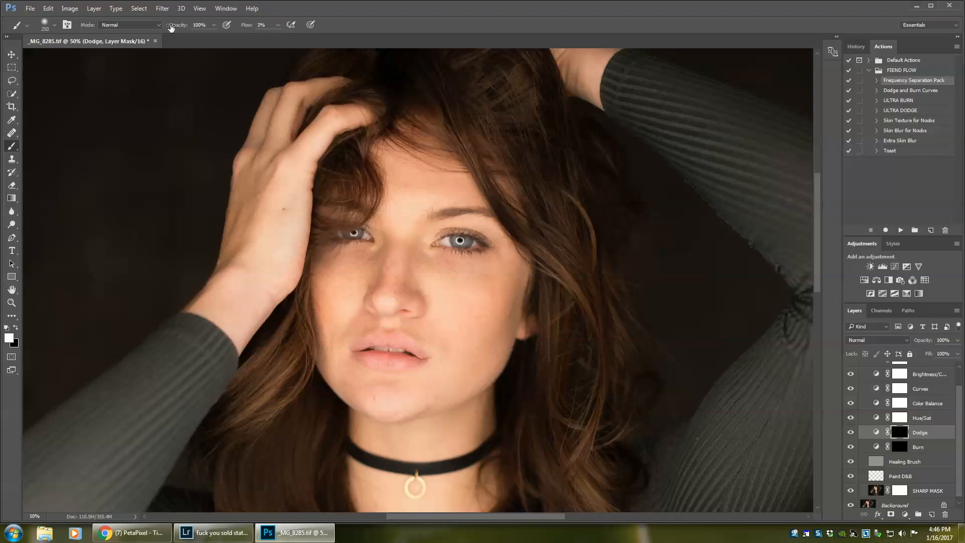
click(54, 26)
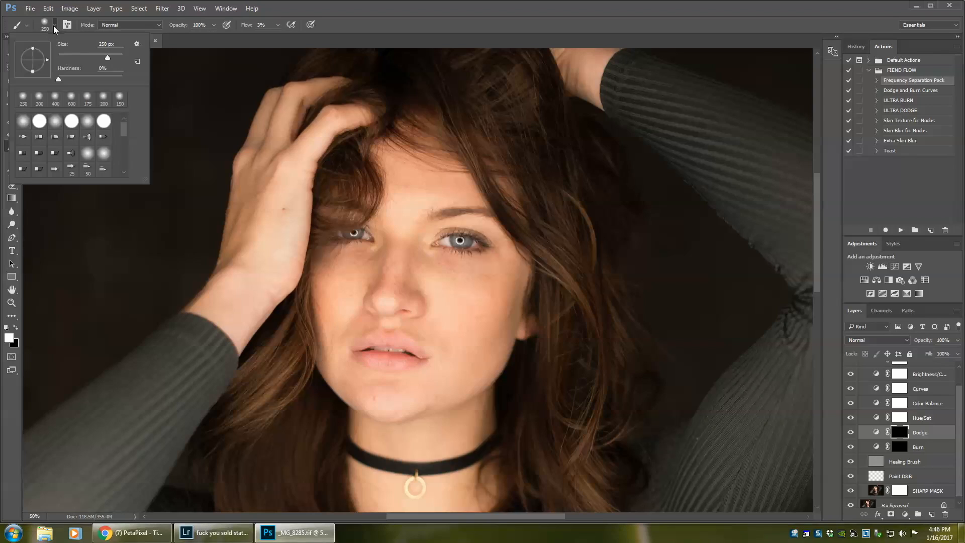
click(379, 36)
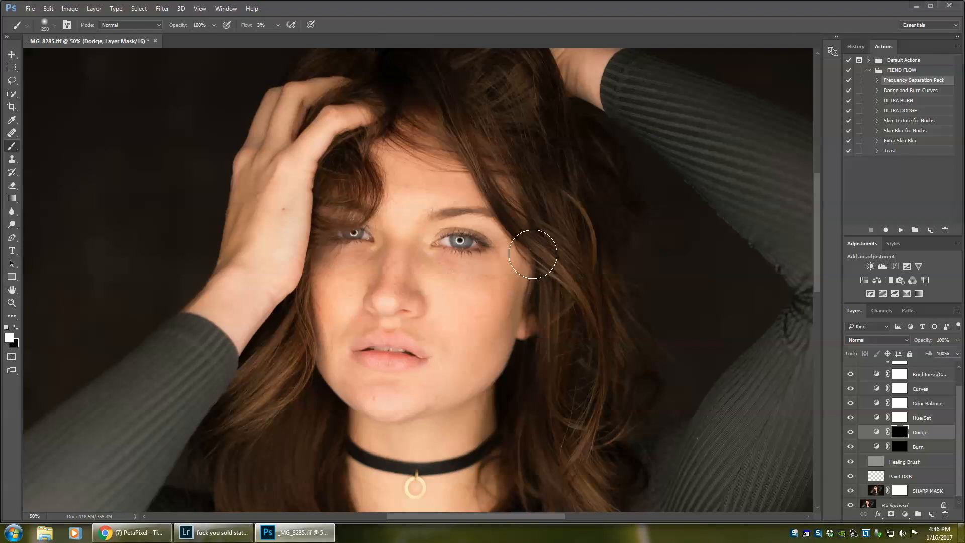
key(ctrl+bracketleft)
key(ctrl+bracketleft)
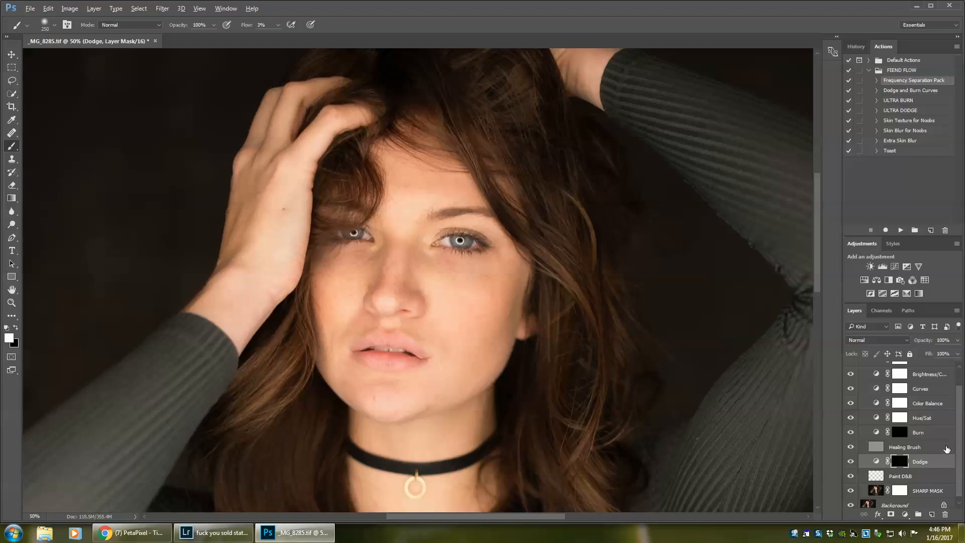
key(ctrl+bracketright)
key(ctrl+bracketright)
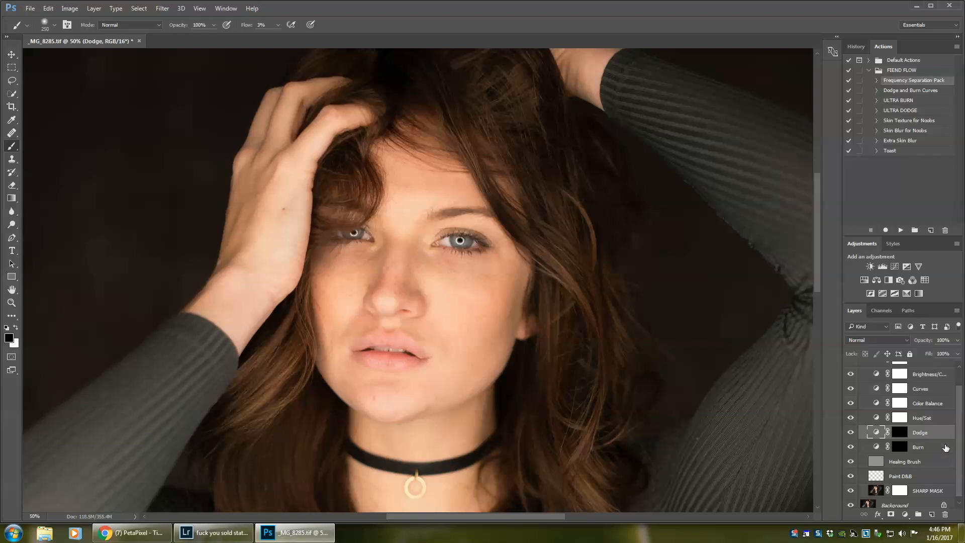
- Brighten the sweater sleeves by painting white on the Dodge layer's mask, with the brush between 300 and 500 px
click(902, 434)
key(ctrl+minus)
key(ctrl+minus)
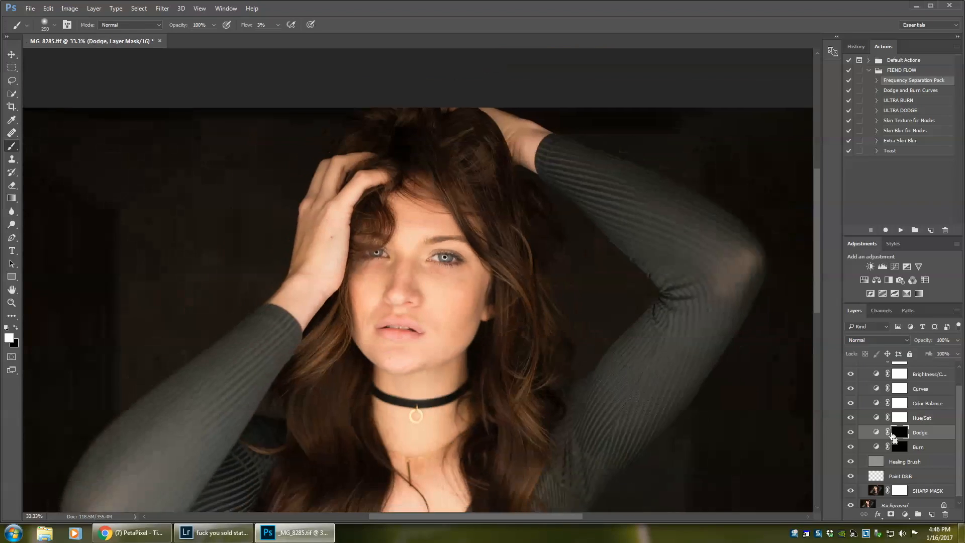
key(bracketright)
key(bracketright)
key(bracketright)
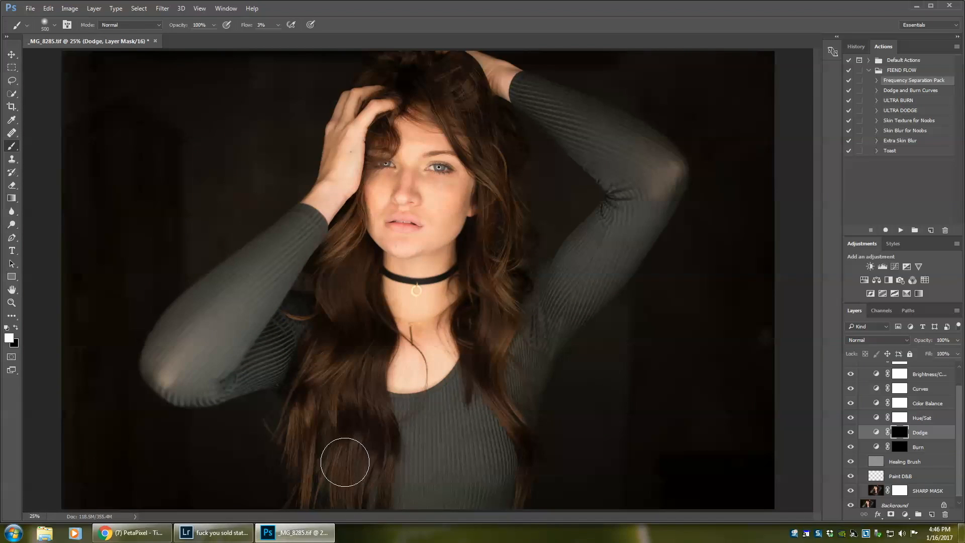
key(bracketleft)
key(bracketleft)
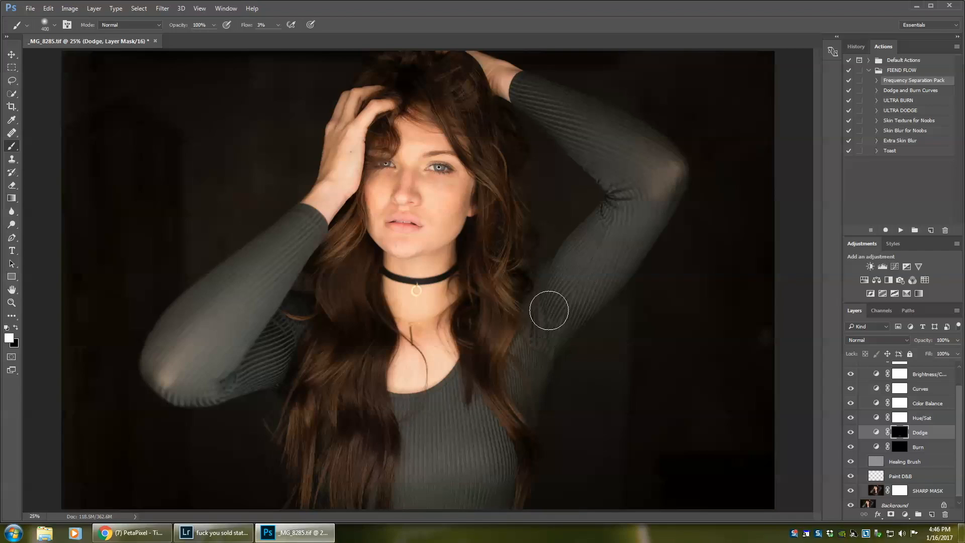
key(bracketright)
key(bracketleft)
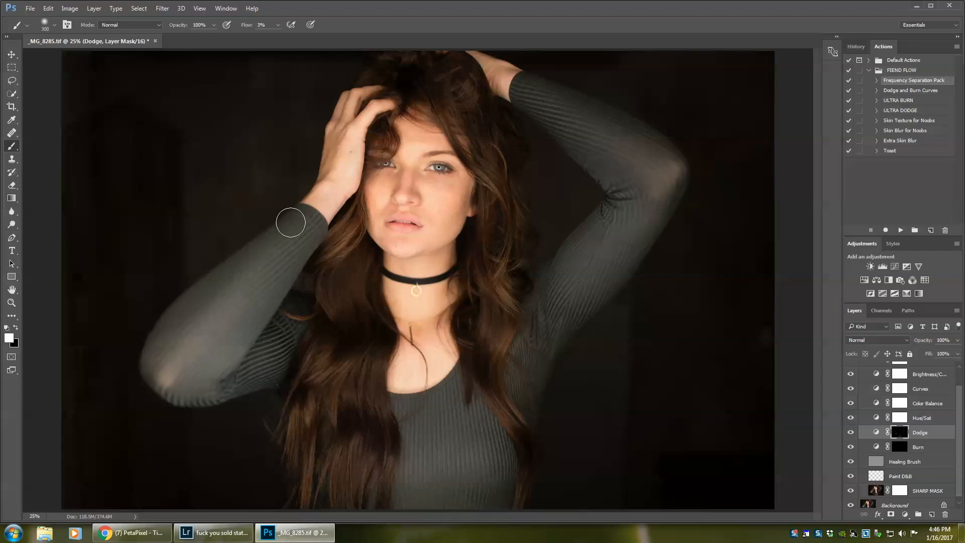
- Dodge the hair on both sides of the face and on the crown with the 300 px brush
mouse_move(339, 237)
mouse_down()
mouse_move(381, 284)
mouse_move(345, 304)
mouse_move(345, 294)
mouse_move(348, 385)
mouse_move(366, 381)
mouse_move(331, 394)
mouse_up()
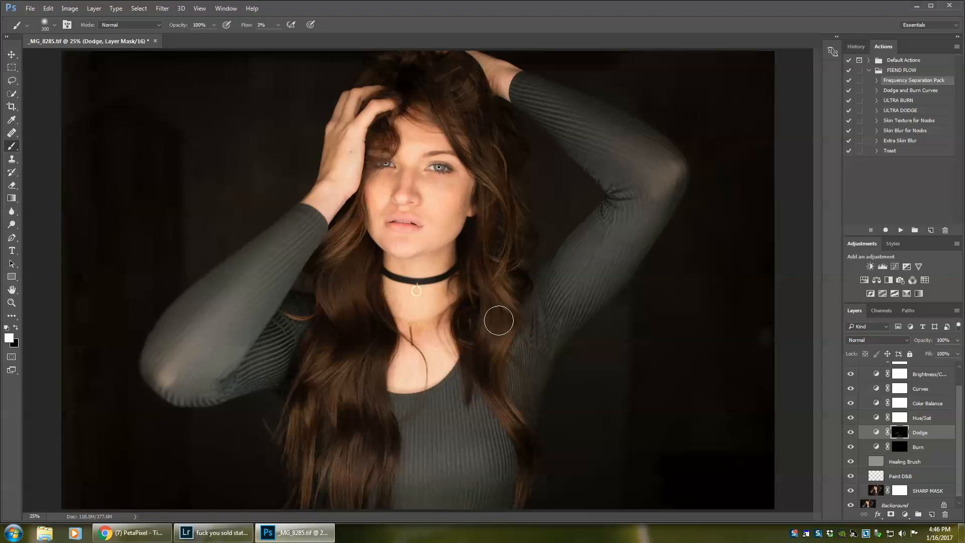
drag(500, 321, 485, 335)
drag(502, 149, 484, 175)
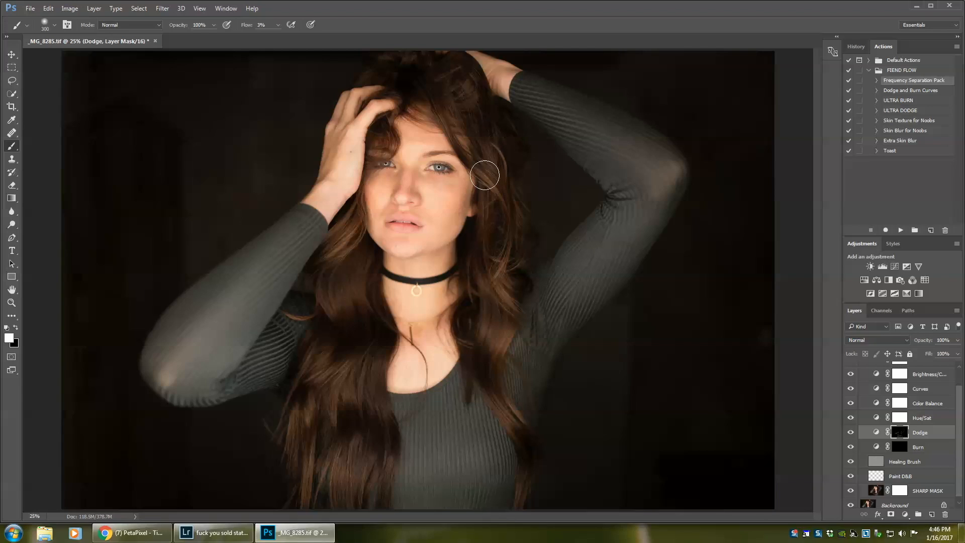
mouse_move(455, 52)
mouse_down()
mouse_move(452, 73)
mouse_move(410, 86)
mouse_up()
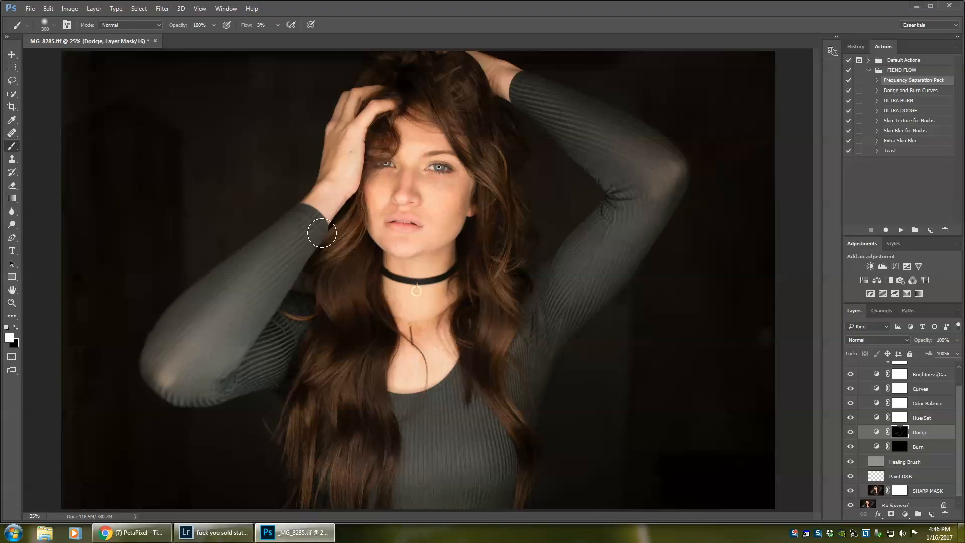
- Dodge the shadowed skin under the eyes and around the nose, with the brush reduced to about 60 to 70 px
key(ctrl+plus)
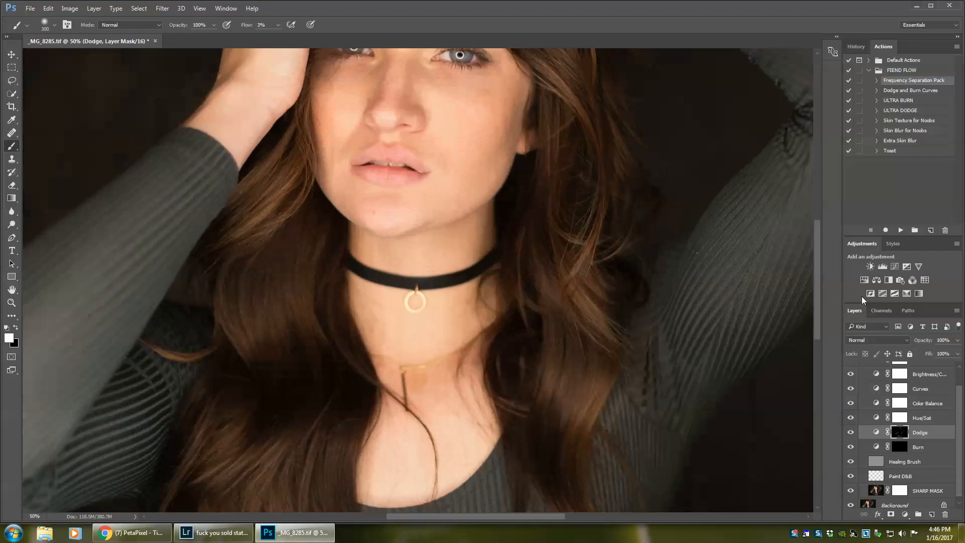
mouse_move(815, 273)
mouse_down()
mouse_move(817, 206)
mouse_move(816, 217)
mouse_up()
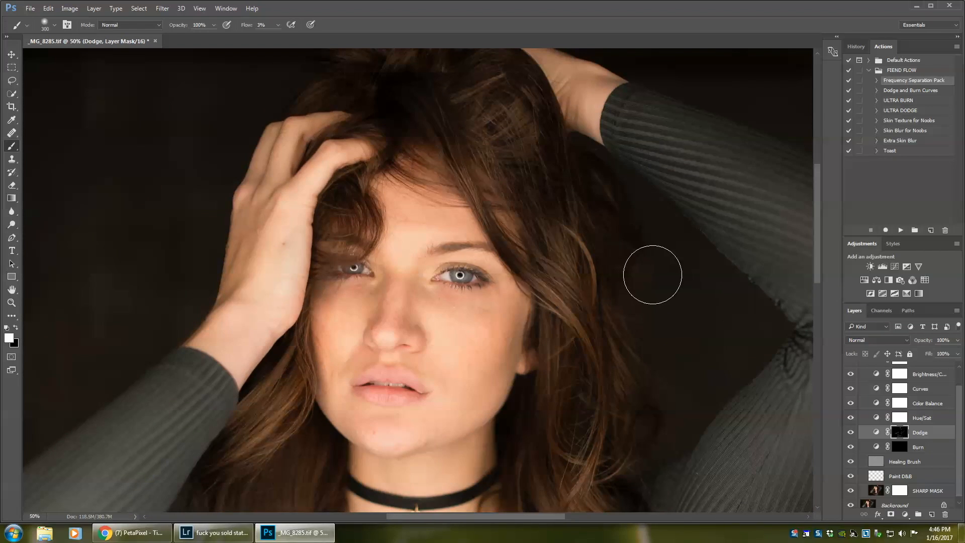
key(ctrl+plus)
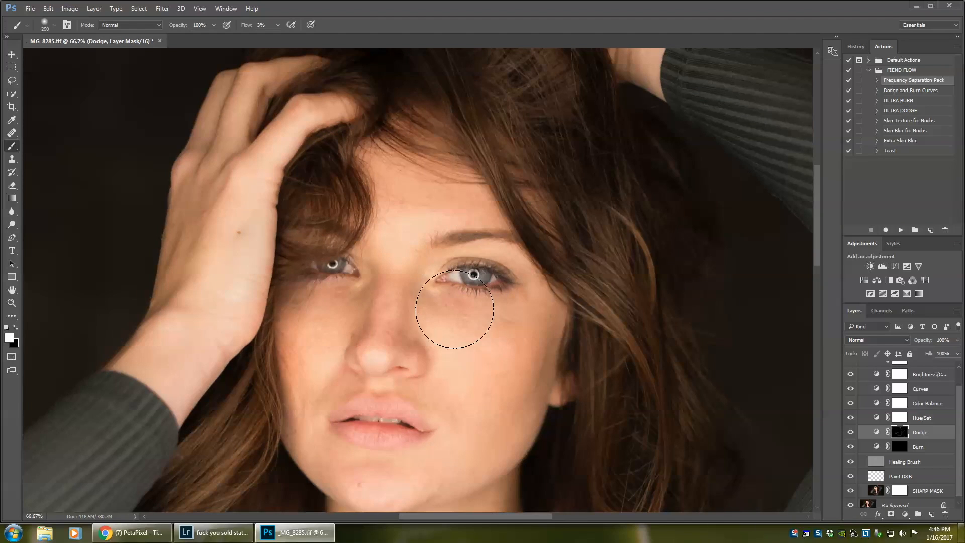
key(bracketleft)
key(bracketleft)
key(bracketleft)
key(bracketleft)
key(bracketleft)
key(bracketleft)
key(bracketleft)
key(bracketleft)
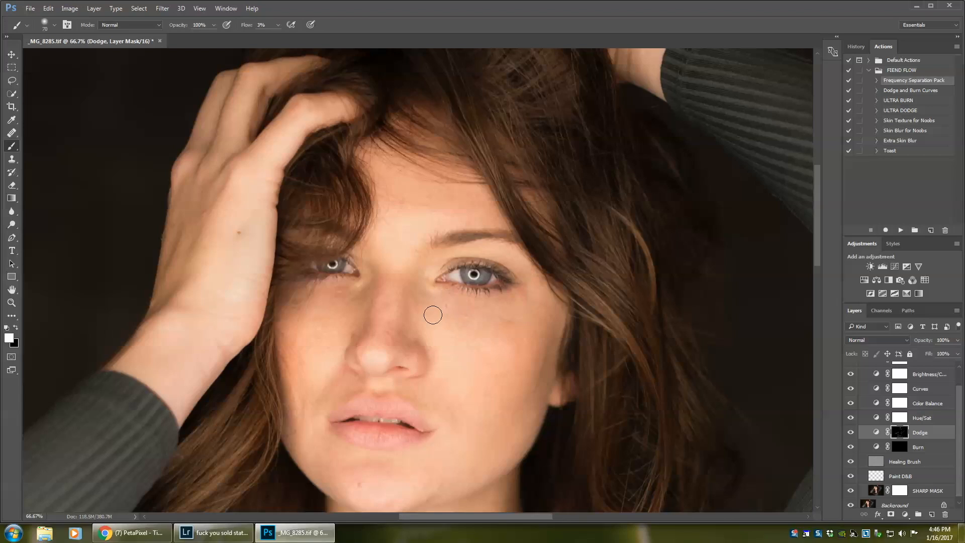
key(bracketleft)
key(bracketright)
key(bracketright)
key(bracketright)
key(bracketleft)
key(bracketleft)
key(bracketleft)
key(bracketleft)
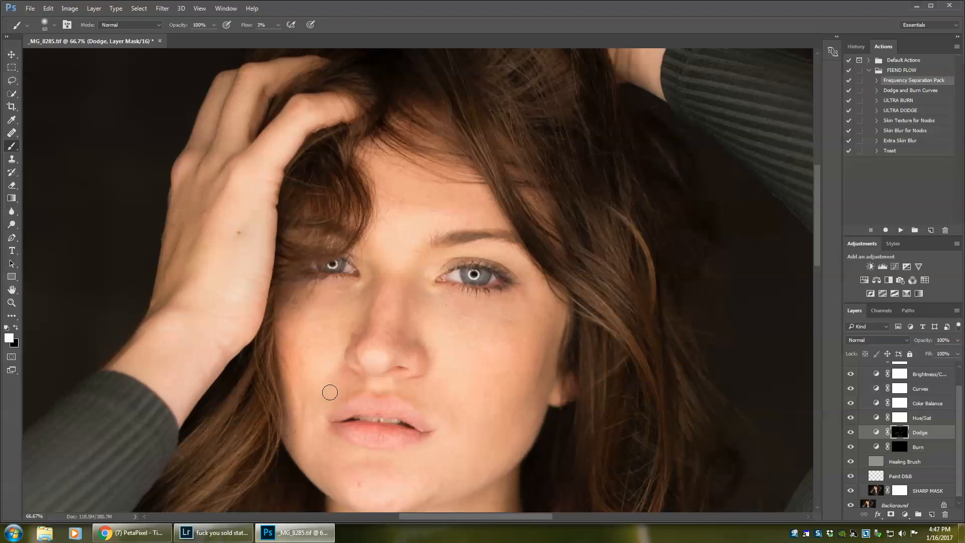
- Dodge the skin around the mouth and chin with the brush at about 50 px
key(bracketleft)
key(bracketleft)
key(bracketright)
key(bracketright)
key(bracketleft)
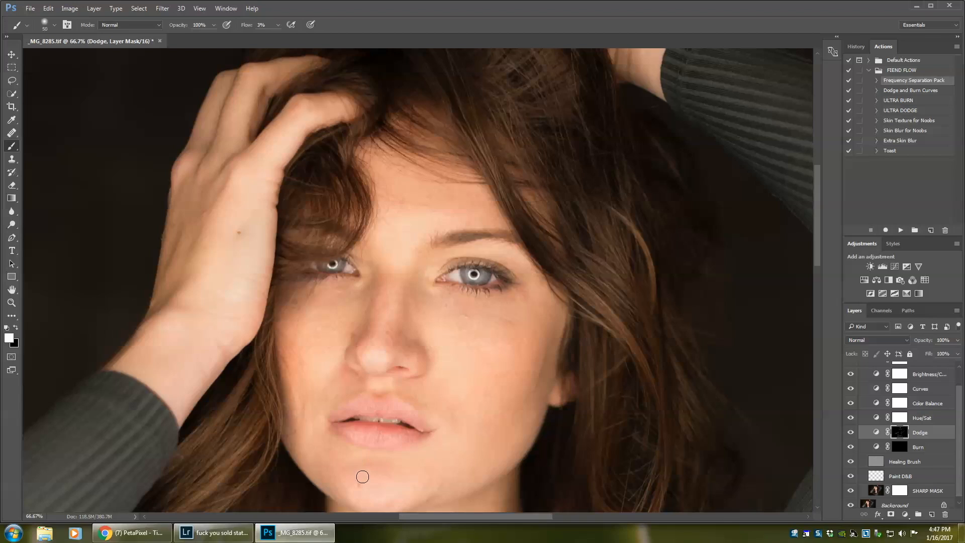
- Dodge across the lips on the Dodge mask, with the brush reduced to about 40 px
key(bracketright)
key(bracketright)
key(bracketright)
key(bracketright)
key(bracketright)
key(bracketright)
key(bracketright)
key(bracketright)
key(bracketleft)
key(bracketleft)
key(bracketleft)
key(bracketleft)
key(bracketleft)
key(bracketleft)
key(bracketleft)
key(bracketleft)
drag(363, 420, 396, 420)
scroll(502, 237, down, 3)
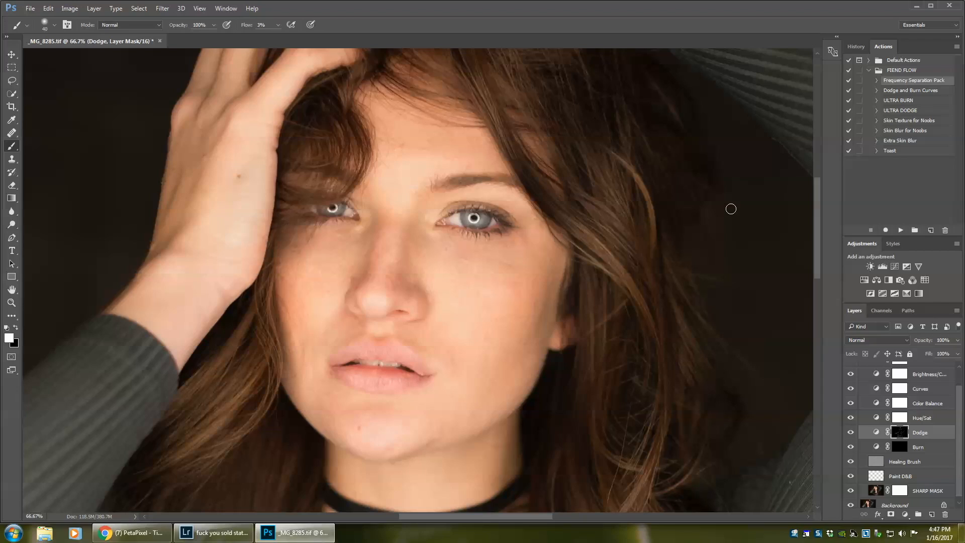
- Target the Burn layer's mask and darken around the lips with white, setting the brush to about 125 px
click(900, 448)
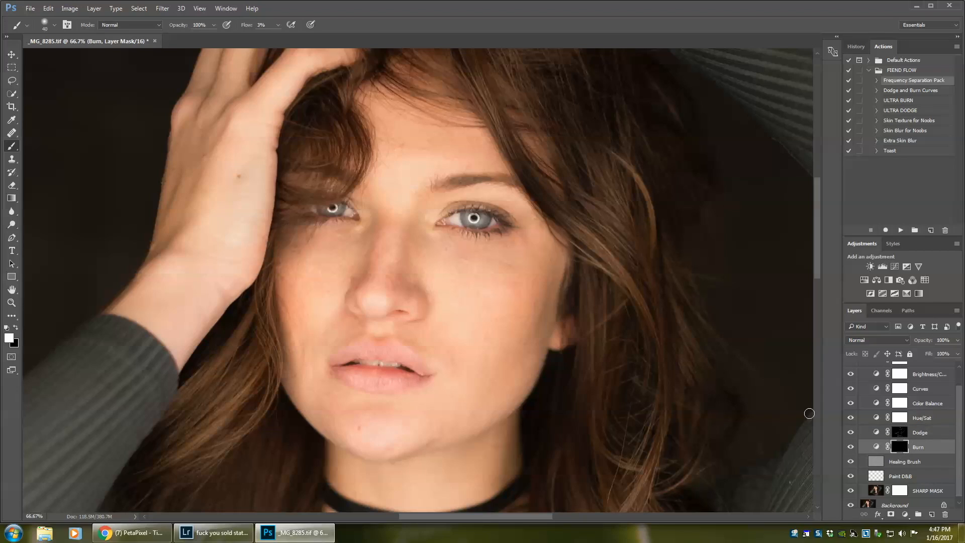
key(ctrl+minus)
key(ctrl+minus)
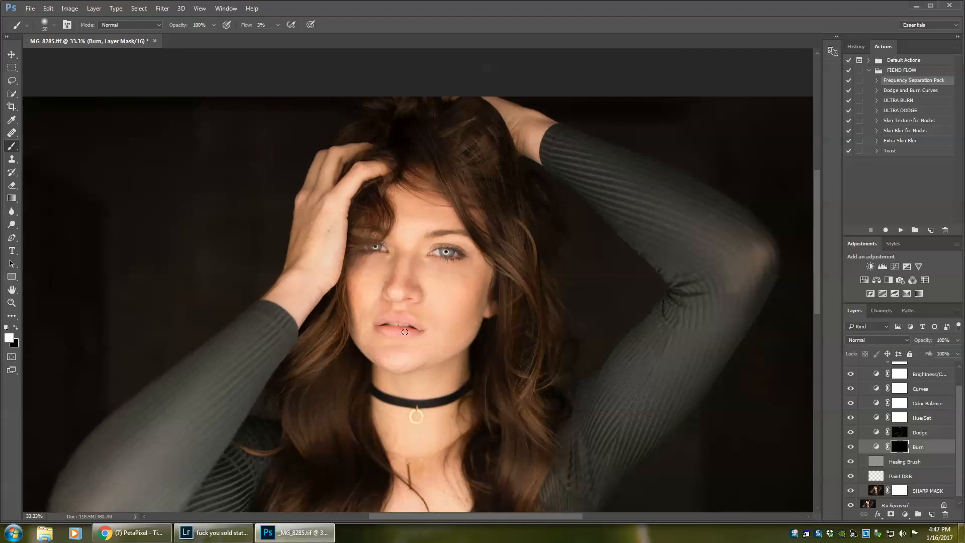
key(bracketright)
key(bracketright)
key(bracketright)
key(bracketright)
key(bracketright)
key(bracketright)
key(bracketright)
key(bracketright)
key(bracketleft)
key(bracketleft)
key(bracketleft)
key(bracketleft)
key(bracketleft)
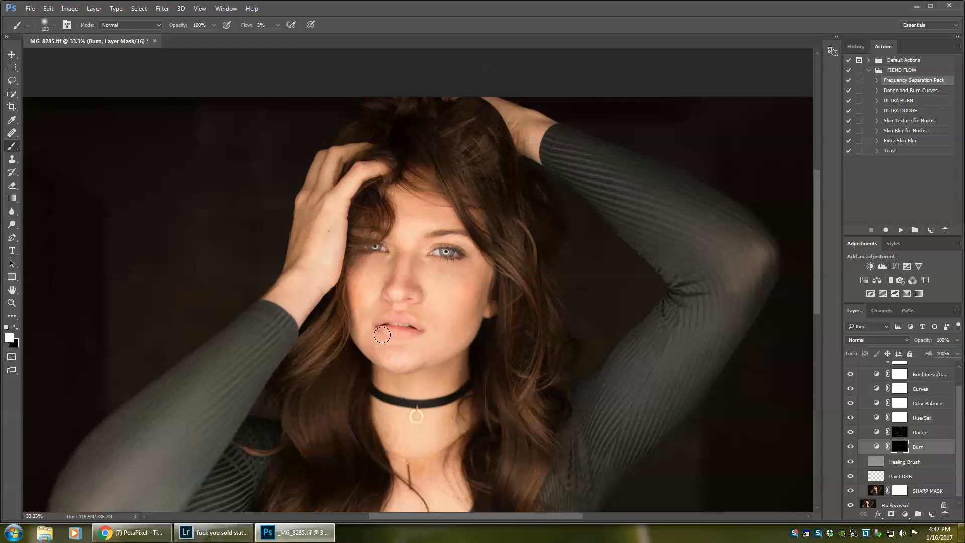
- Burn the outer contours of the face and the surrounding hair with brush sizes between 250 and 500 px
key(bracketright)
key(bracketright)
key(bracketleft)
key(bracketleft)
key(bracketright)
key(bracketright)
key(bracketright)
key(bracketright)
key(bracketright)
key(bracketright)
key(bracketright)
key(bracketright)
key(bracketright)
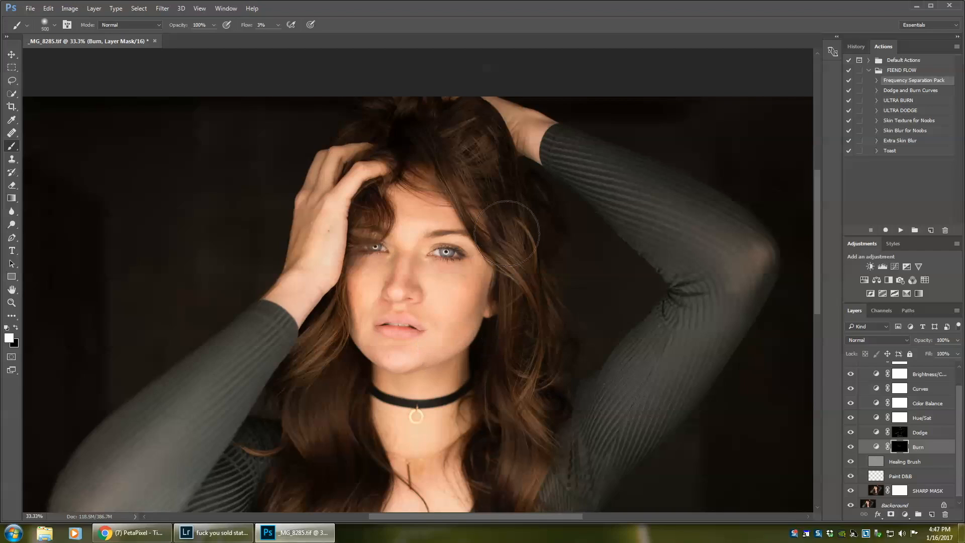
key(bracketleft)
key(bracketleft)
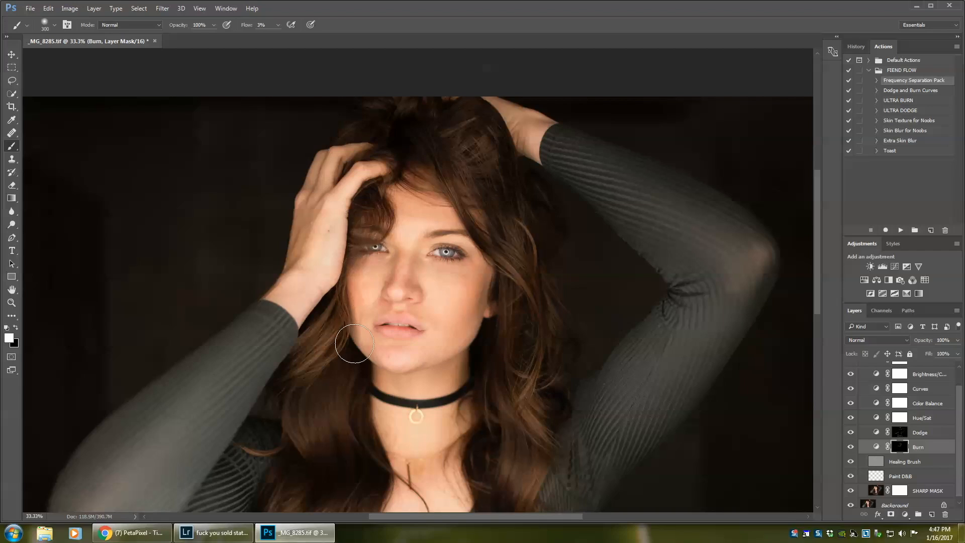
scroll(533, 316, down, 1)
key(bracketleft)
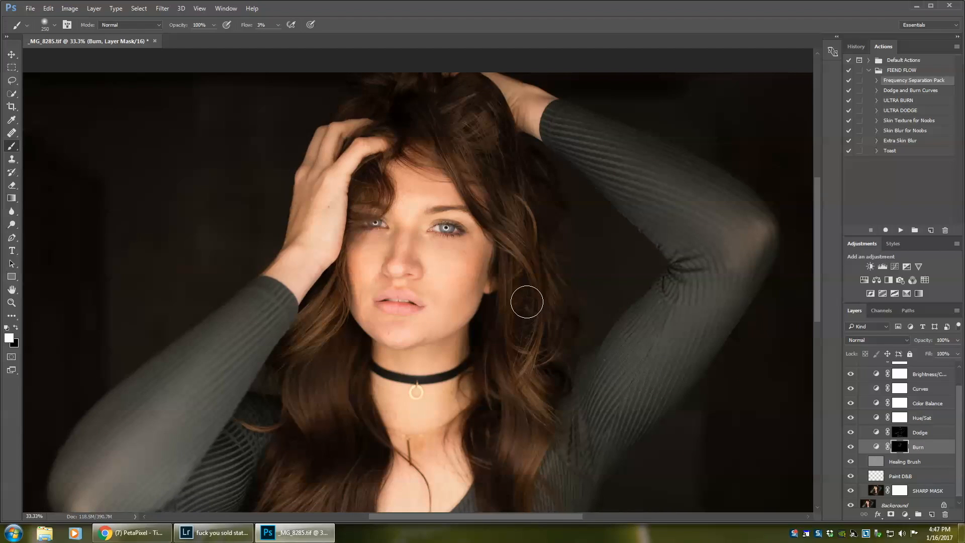
- Burn the broader areas around the hair and arms on the Burn mask, enlarging the brush to 700 px
key(ctrl+minus)
key(ctrl+minus)
key(bracketright)
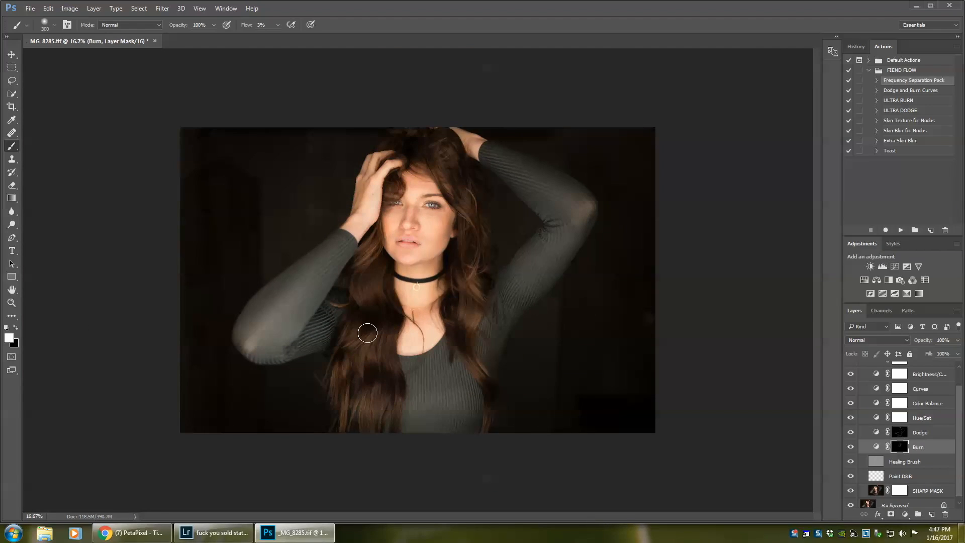
key(bracketright)
key(bracketright)
key(bracketright)
key(bracketright)
key(bracketright)
key(bracketleft)
key(bracketleft)
key(bracketleft)
key(bracketright)
key(bracketright)
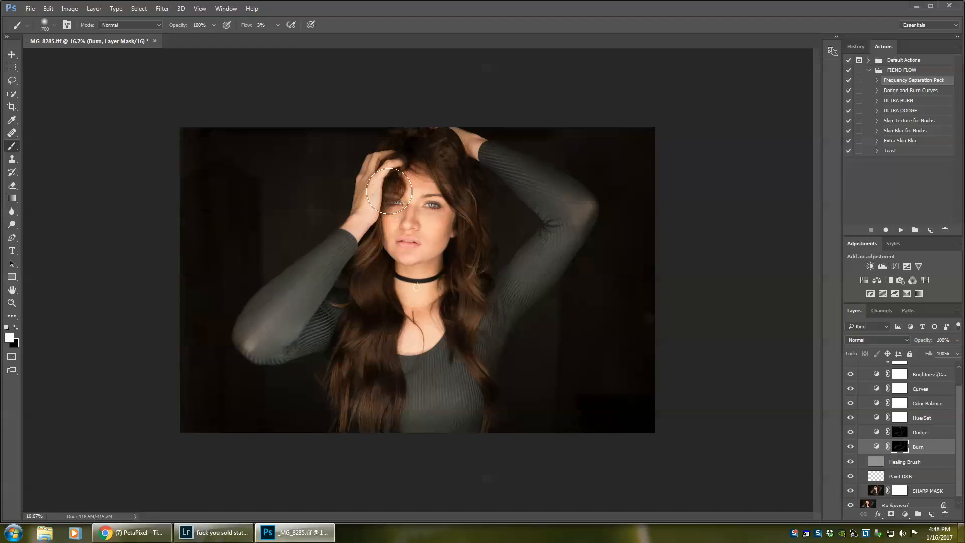
- Burn down the face, neck and chest with the brush at 600 to 700 px
mouse_move(419, 179)
mouse_down()
mouse_move(406, 237)
mouse_move(416, 296)
mouse_up()
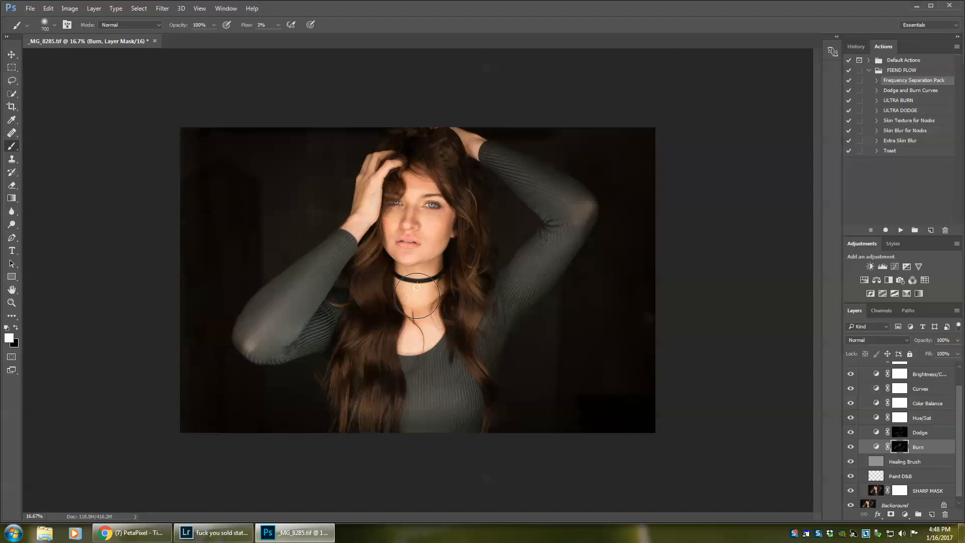
key(bracketleft)
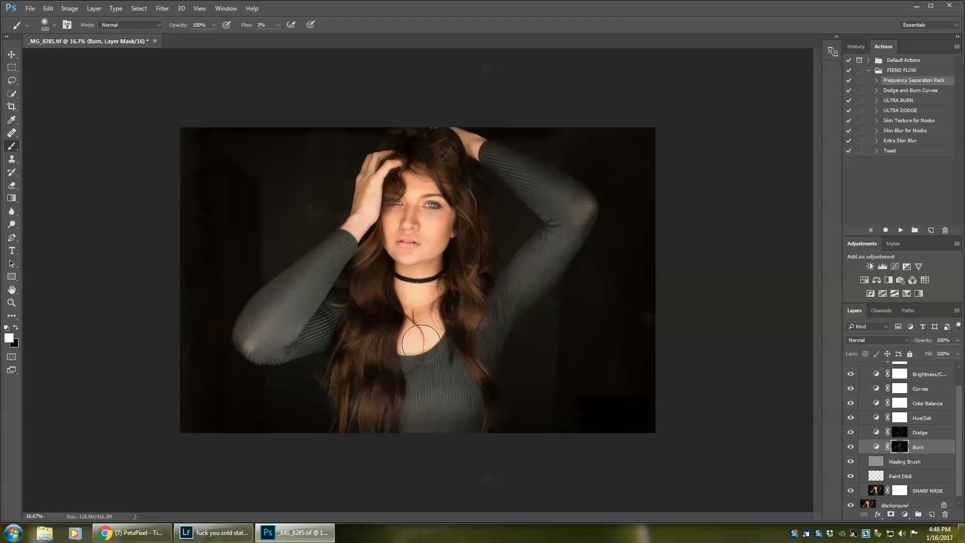
key(bracketright)
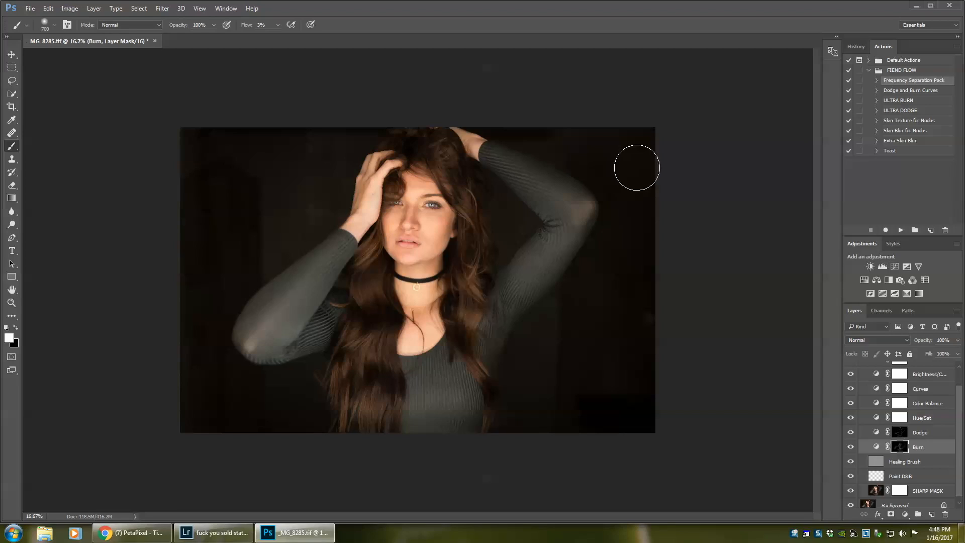
- Collapse the Metal Tacos group and toggle its visibility to compare the portrait before and after the retouching
drag(958, 410, 961, 376)
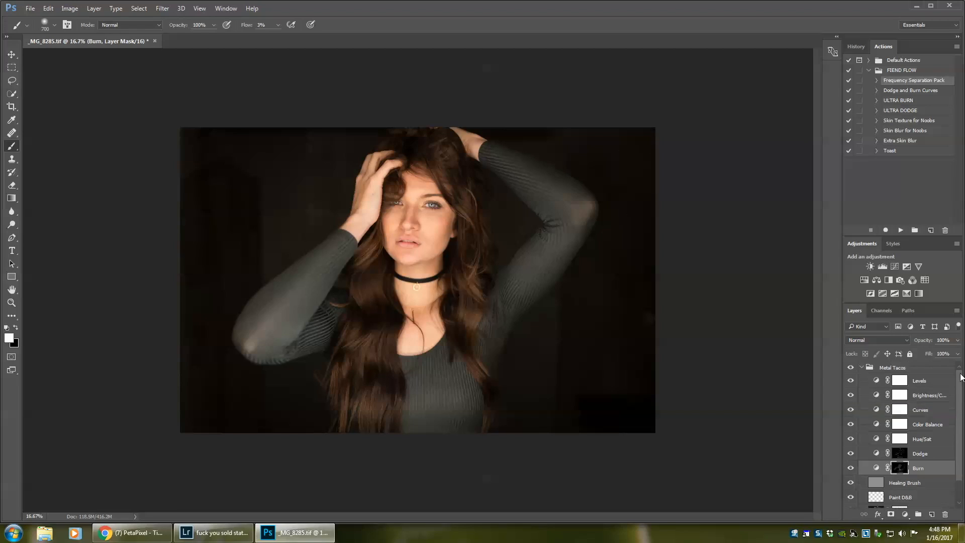
click(862, 367)
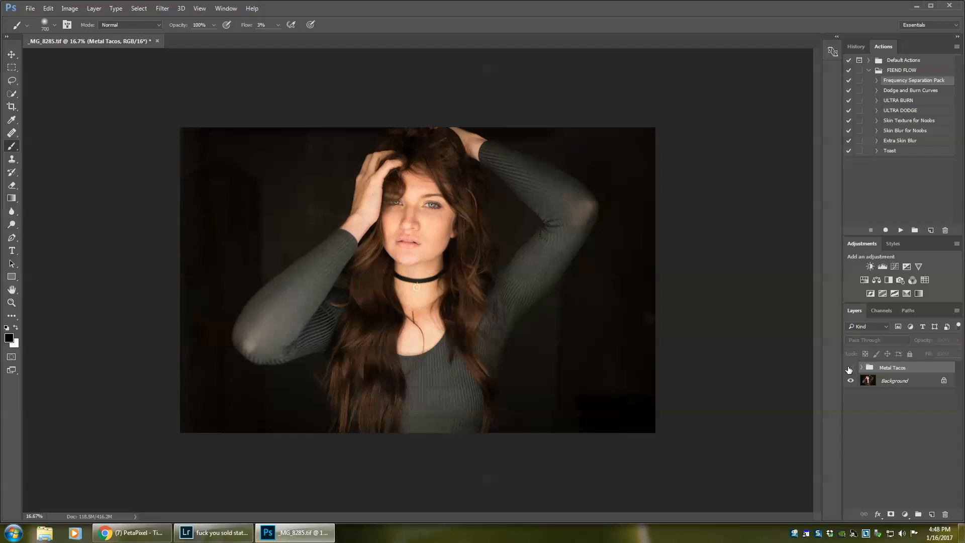
click(850, 369)
click(850, 368)
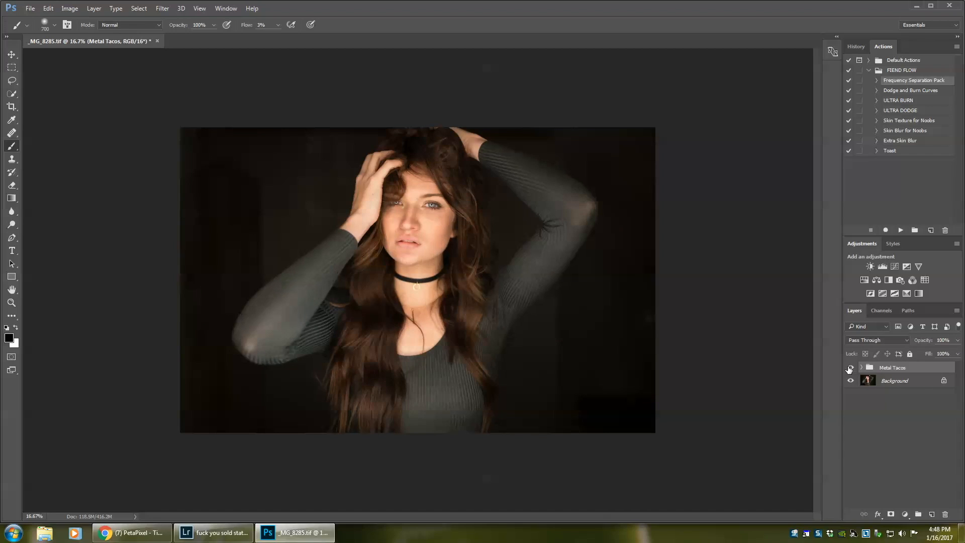
click(850, 369)
click(850, 369)
- Expand the Metal Tacos group and target the SHARP MASK layer's mask with black as the foreground colour
click(863, 369)
scroll(962, 441, down, 3)
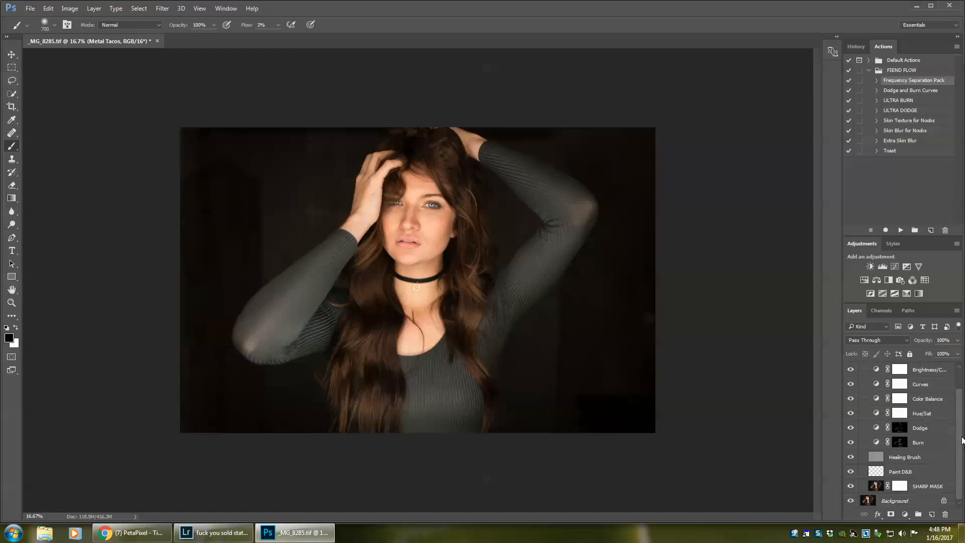
click(900, 487)
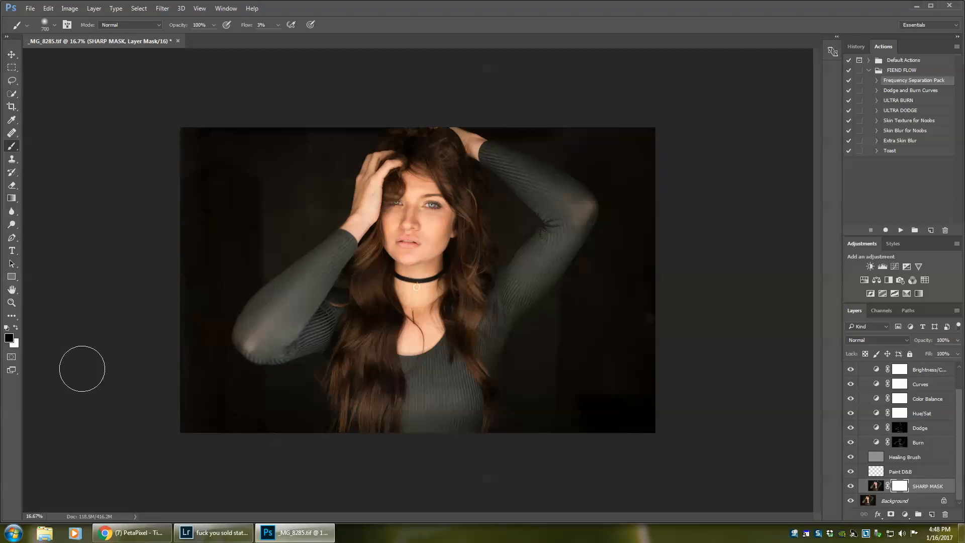
click(16, 328)
key(ctrl+plus)
key(ctrl+plus)
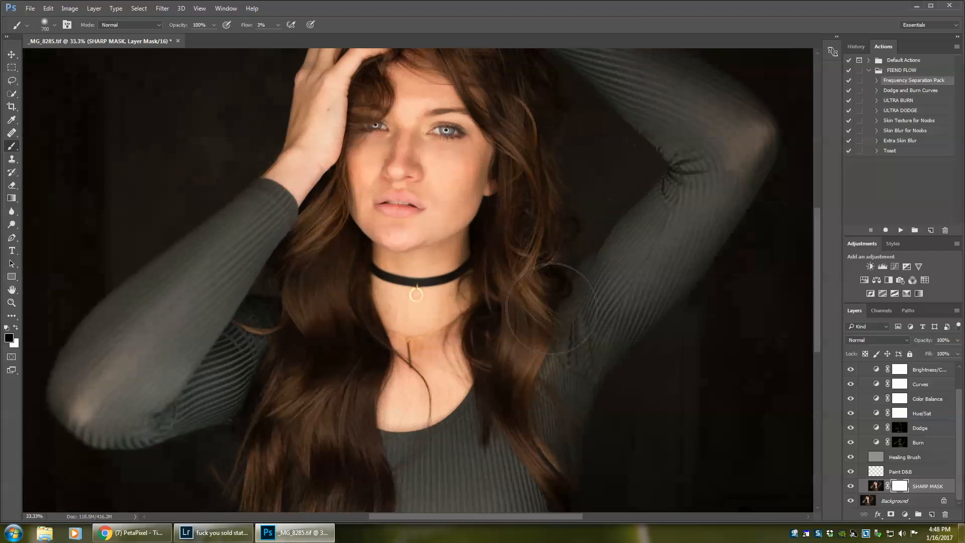
drag(819, 276, 818, 231)
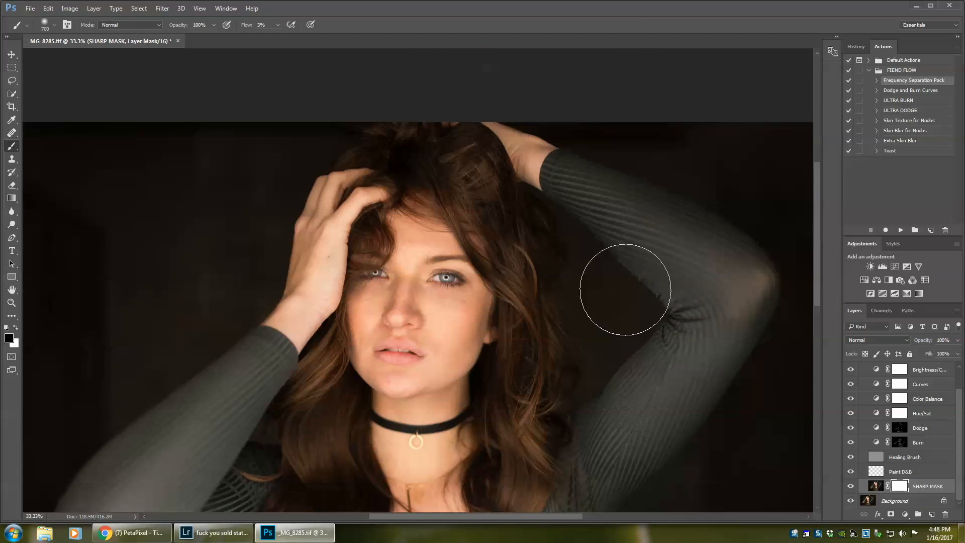
key(ctrl+plus)
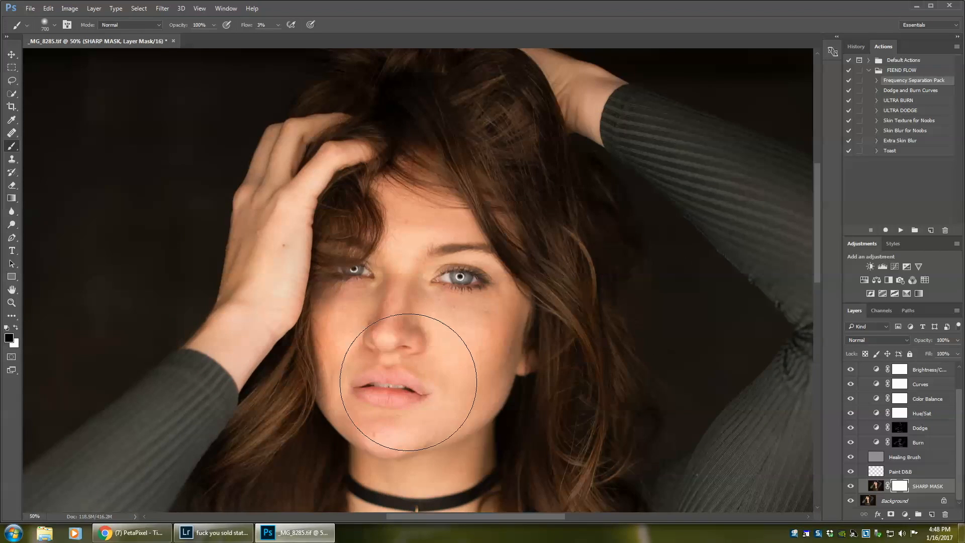
- Paint black over the facial skin on the SHARP MASK layer's mask, reducing the brush to 200 px and below for finer areas
key(bracketleft)
key(bracketleft)
key(bracketleft)
key(bracketleft)
key(bracketleft)
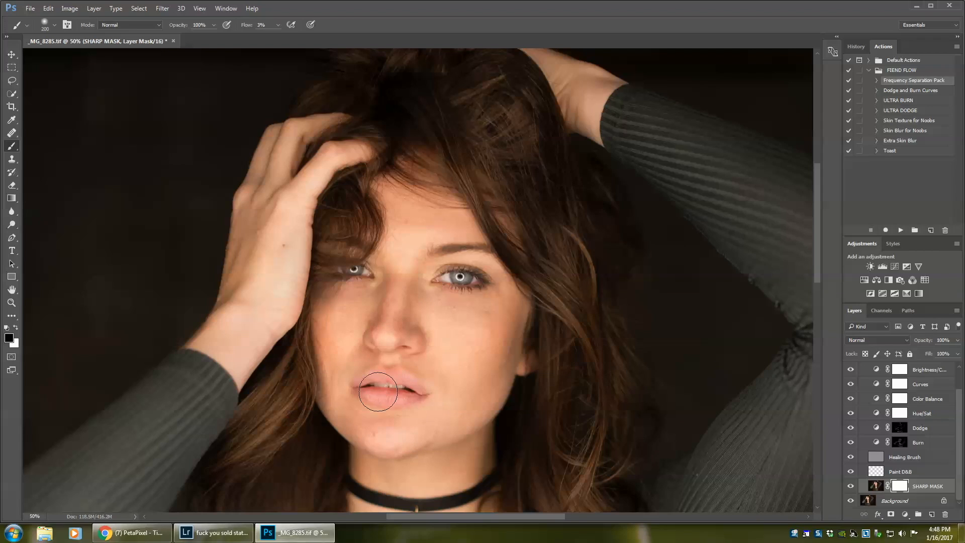
key(bracketleft)
key(bracketleft)
key(bracketright)
key(bracketright)
key(bracketright)
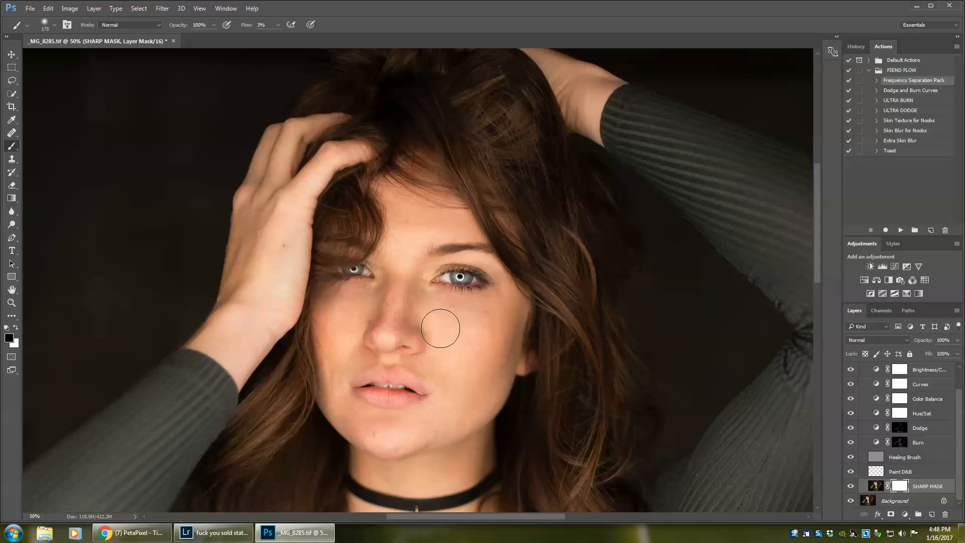
key(bracketleft)
key(bracketleft)
key(bracketleft)
key(bracketleft)
key(bracketleft)
key(bracketleft)
- Continue painting the SHARP MASK layer's mask over the portrait's broader areas with the brush enlarged to about 250 px
key(ctrl+minus)
key(ctrl+minus)
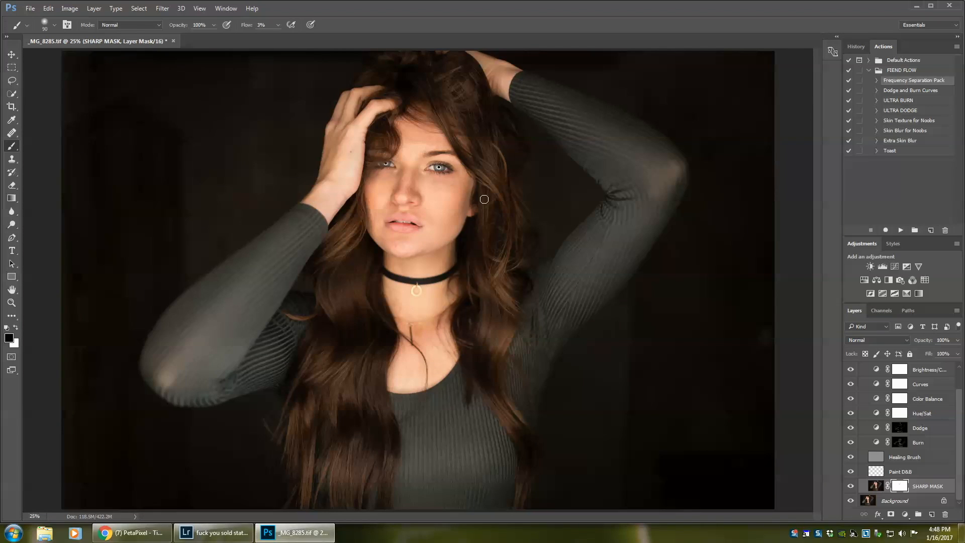
key(bracketright)
key(bracketright)
key(bracketright)
key(bracketright)
key(bracketright)
key(bracketright)
key(bracketright)
key(bracketleft)
key(bracketleft)
key(ctrl+minus)
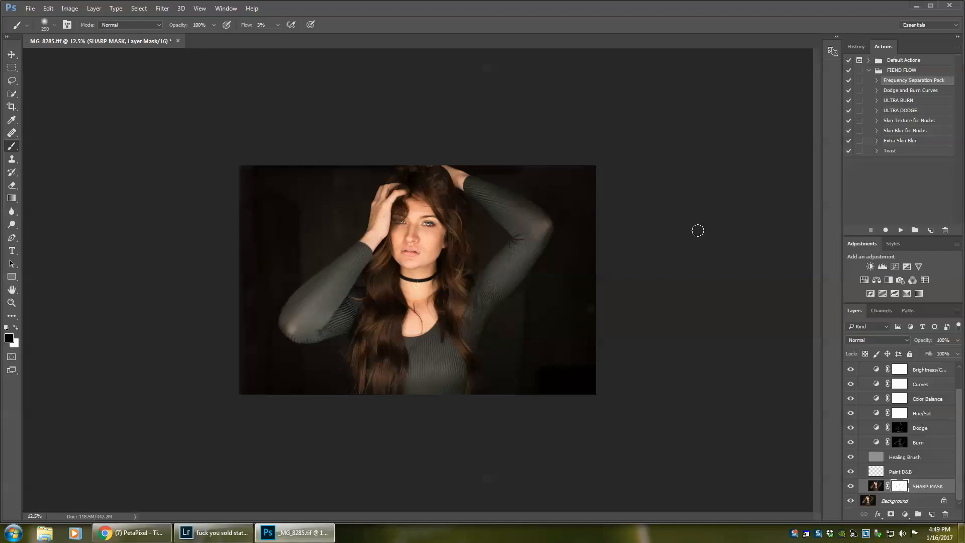
- Collapse the Metal Tacos group, select it and toggle its visibility to compare the retouched portrait with the original
scroll(932, 371, up, 2)
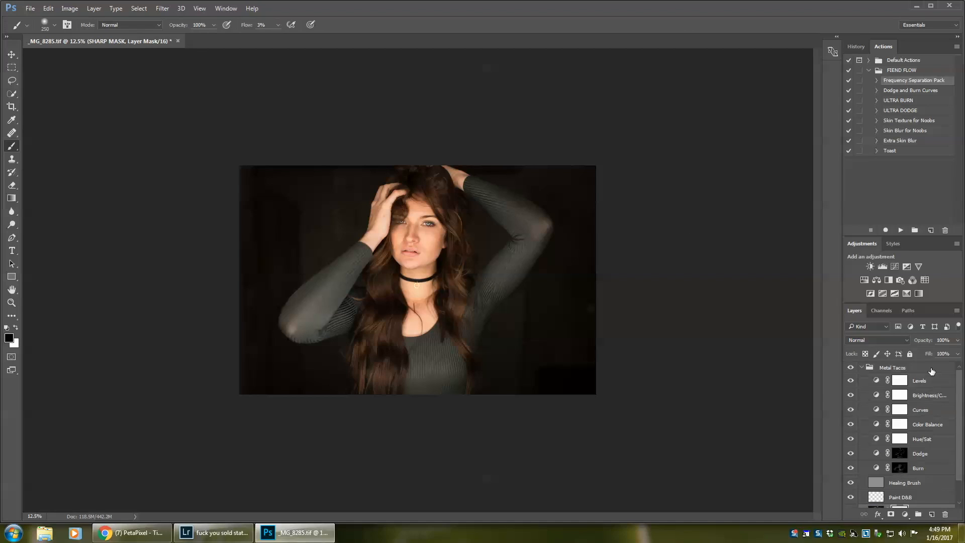
click(862, 369)
right_click(898, 381)
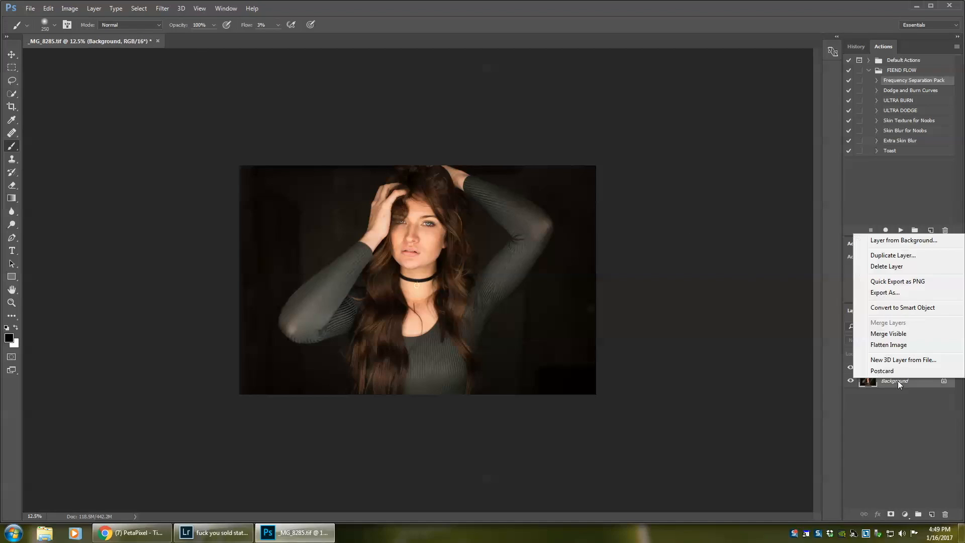
key(Escape)
click(894, 369)
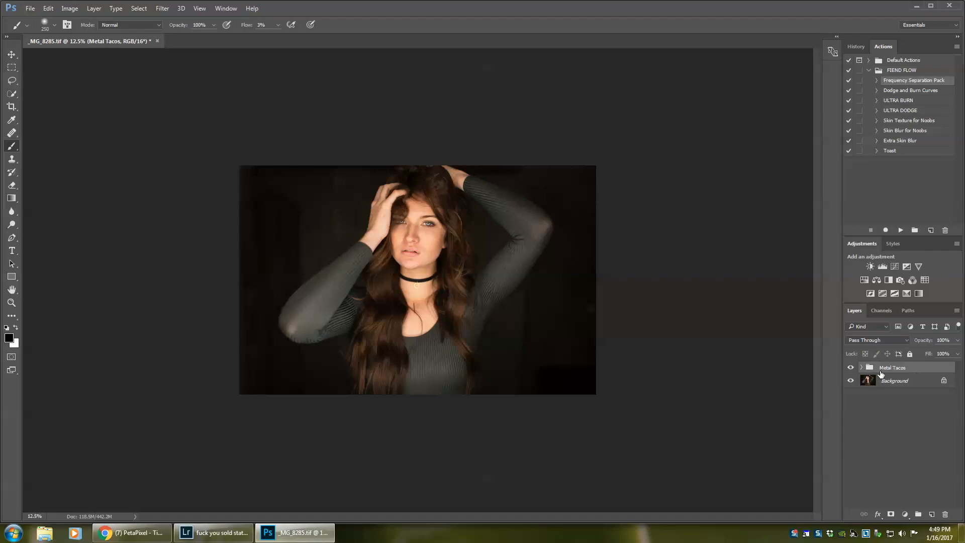
mouse_move(957, 342)
mouse_down()
mouse_move(851, 357)
mouse_move(961, 357)
mouse_up()
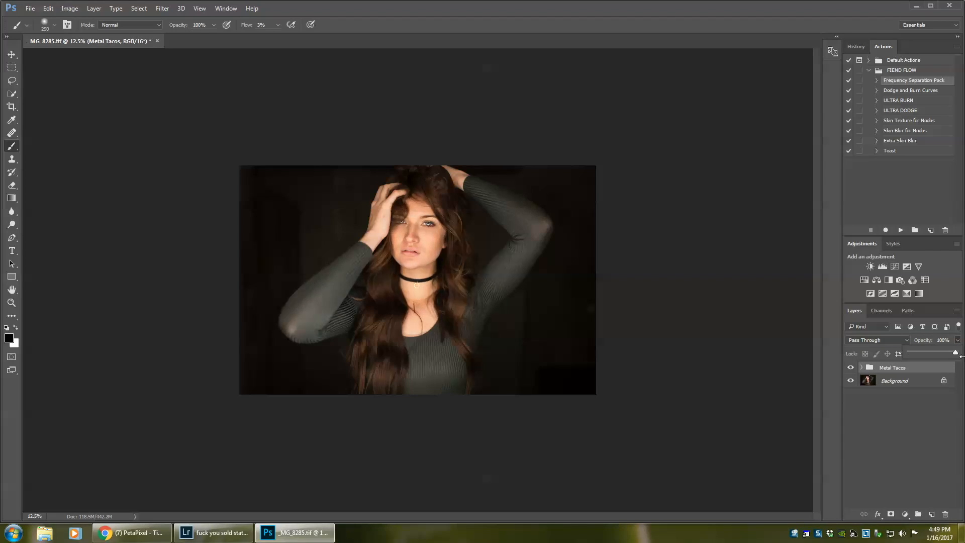
click(850, 367)
click(849, 367)
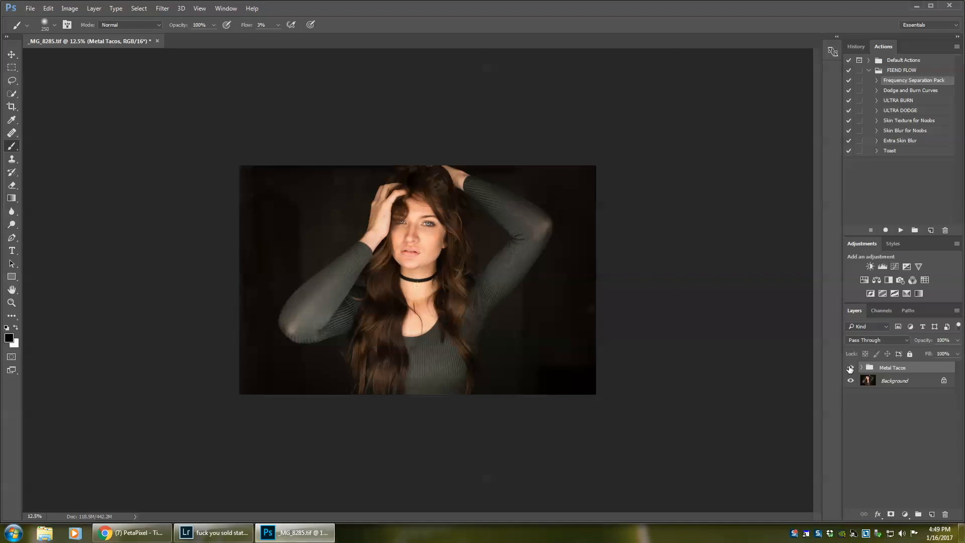
- Flatten the image into a single Background layer, save _MG_8285.tif and switch to Lightroom
right_click(879, 384)
click(865, 343)
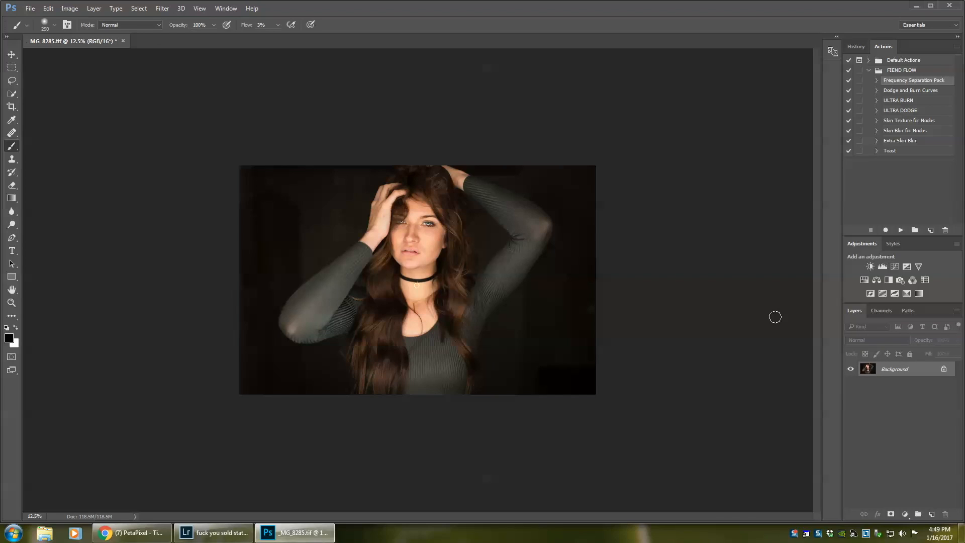
click(30, 8)
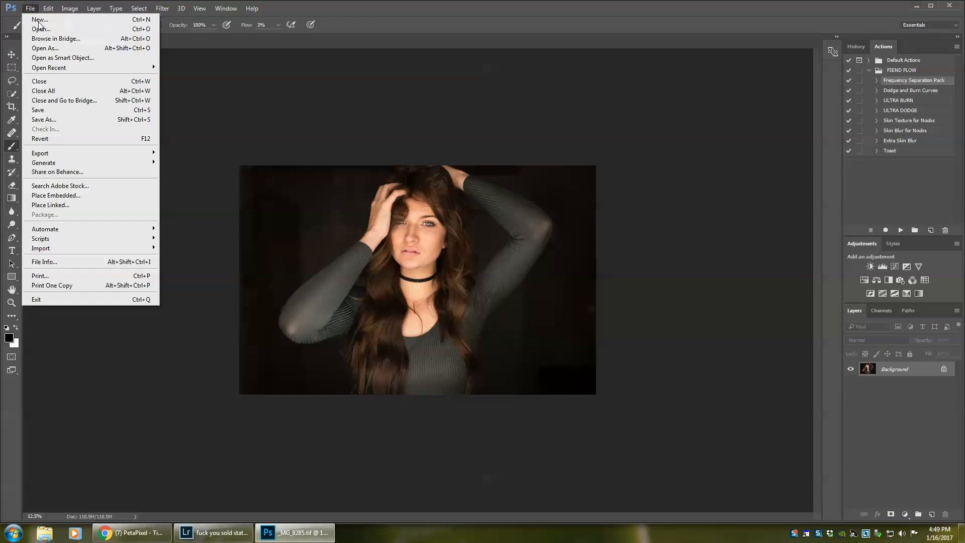
click(59, 109)
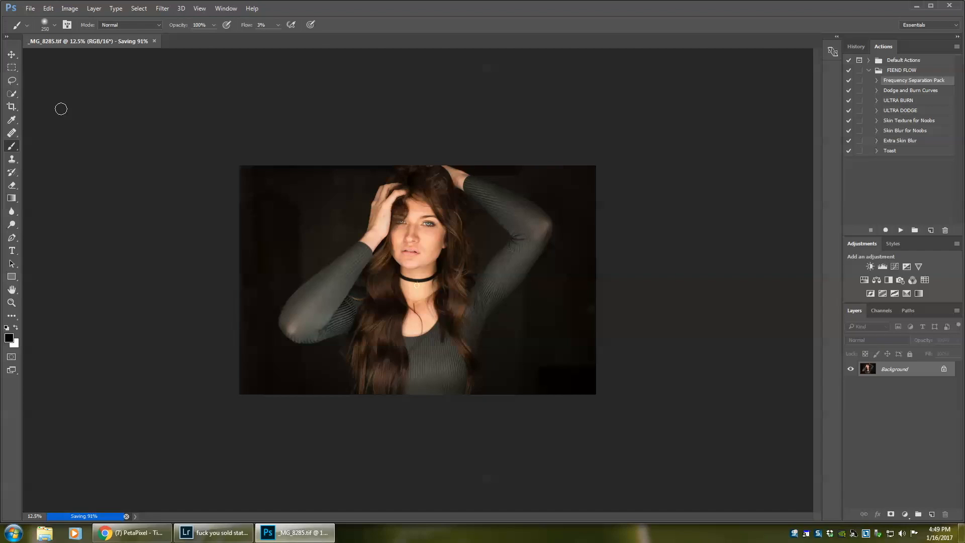
click(224, 521)
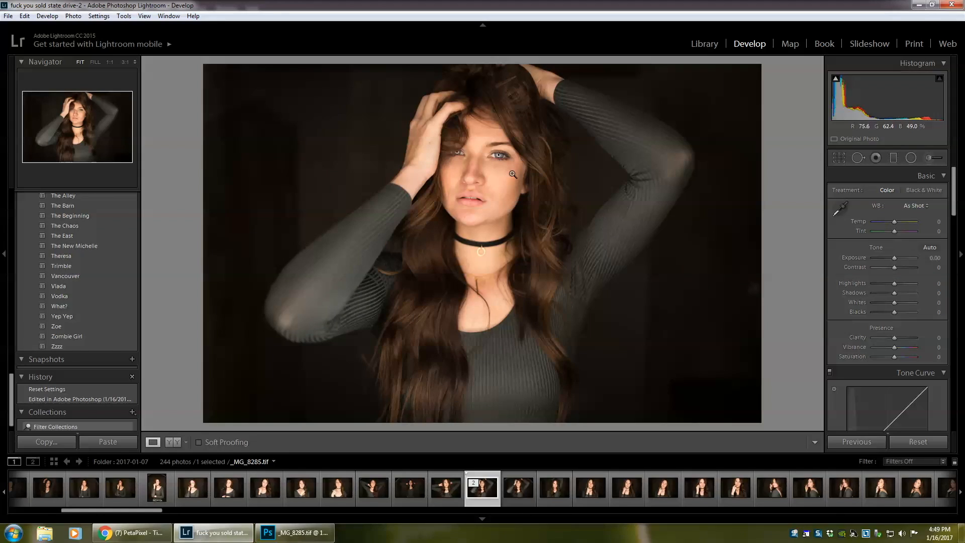
- Try the user presets The East, Vodka and Kitty Katt on _MG_8285.tif
click(66, 236)
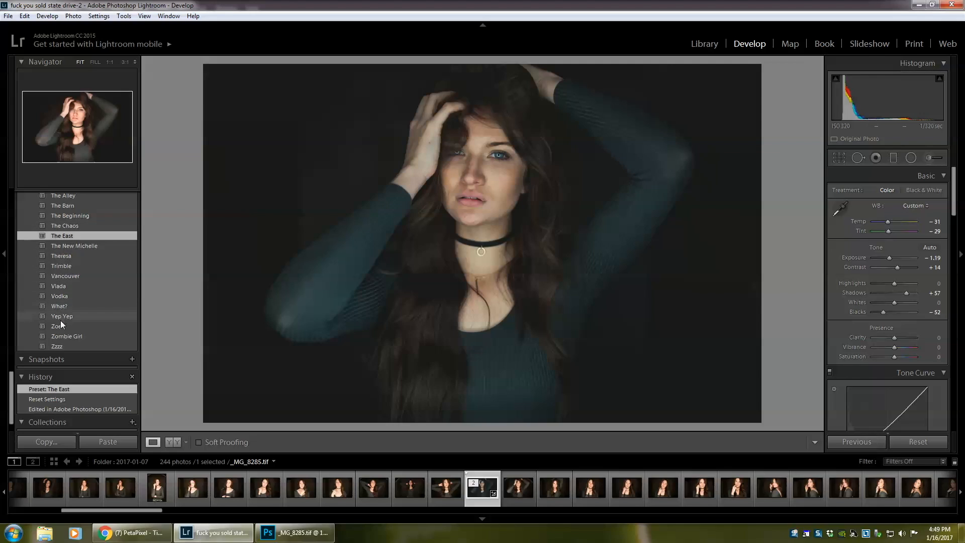
click(58, 297)
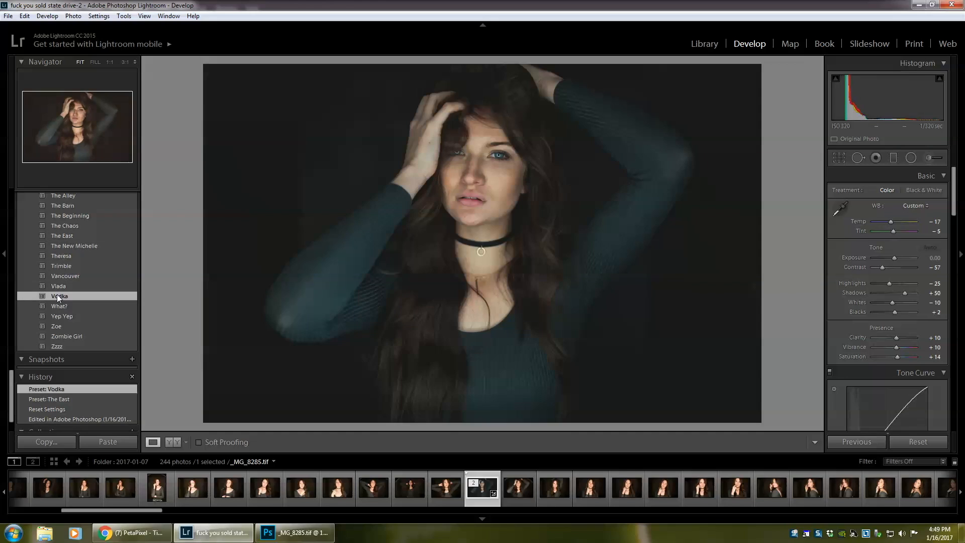
scroll(61, 261, up, 6)
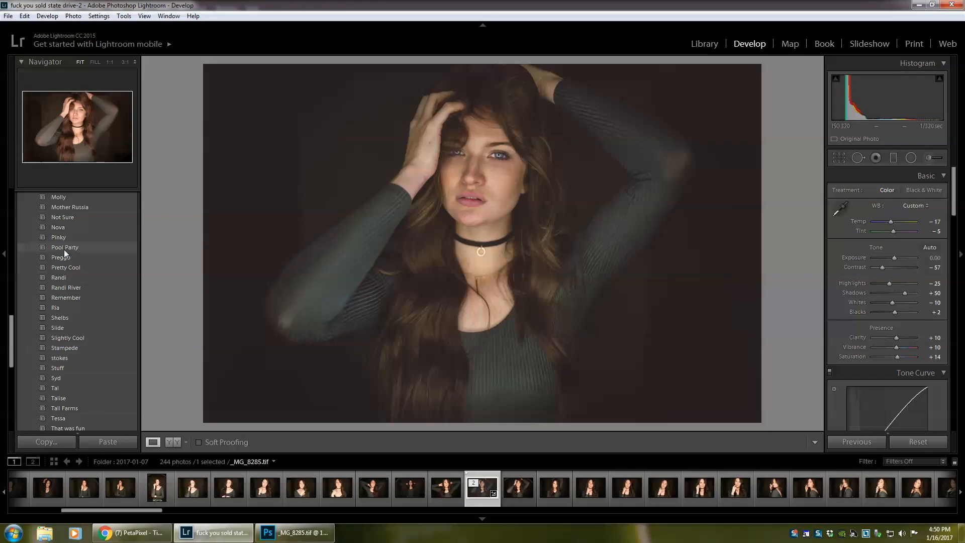
scroll(65, 259, up, 6)
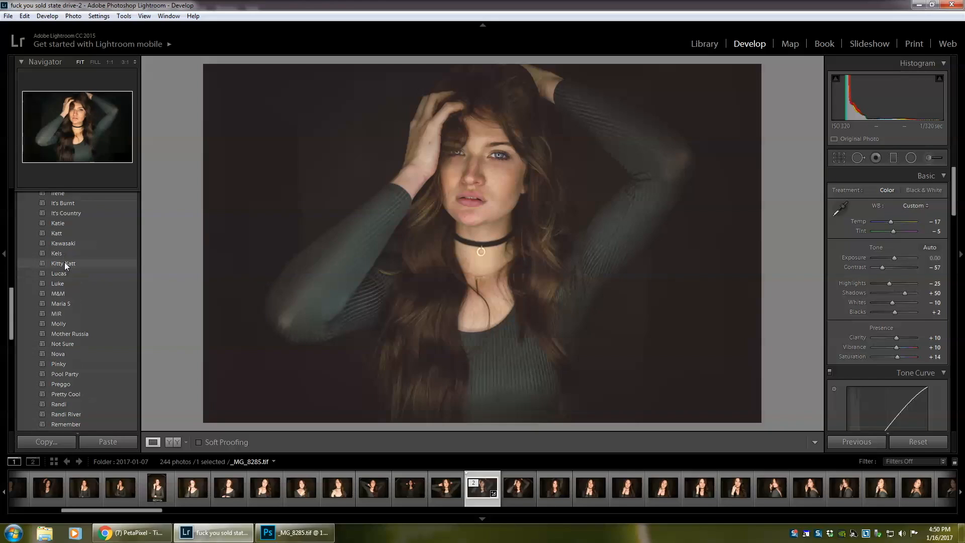
click(65, 262)
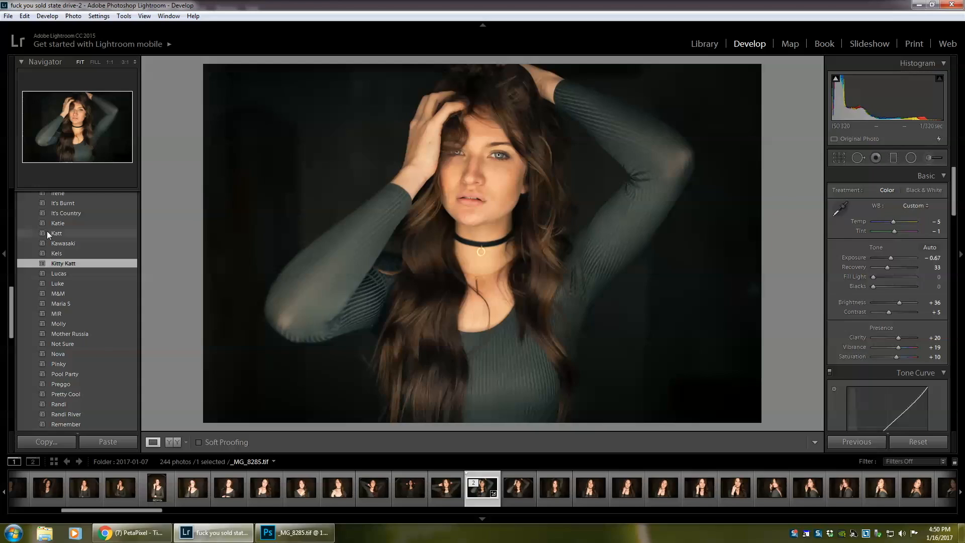
- Apply the Falling Down user preset to the portrait and set its white balance to Auto
scroll(52, 233, up, 3)
scroll(55, 236, up, 15)
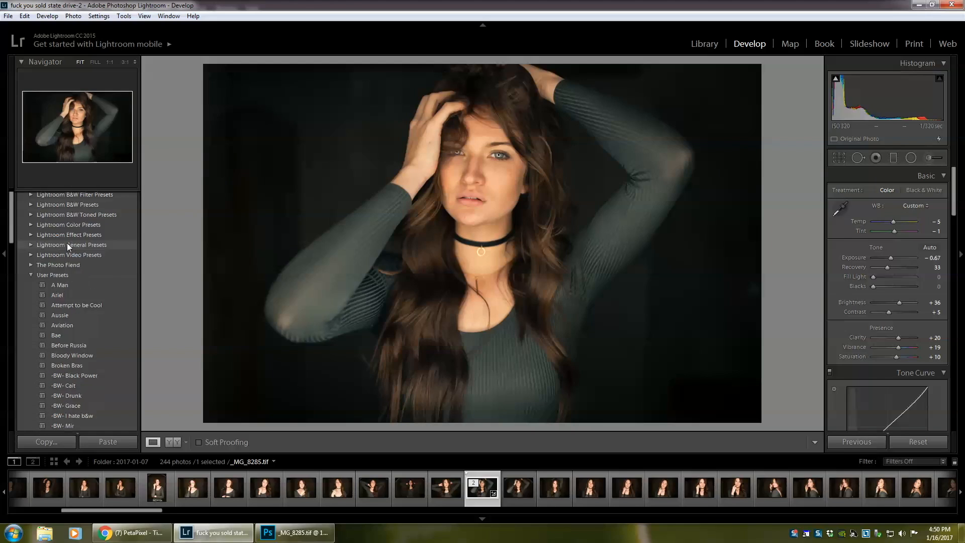
scroll(65, 243, down, 3)
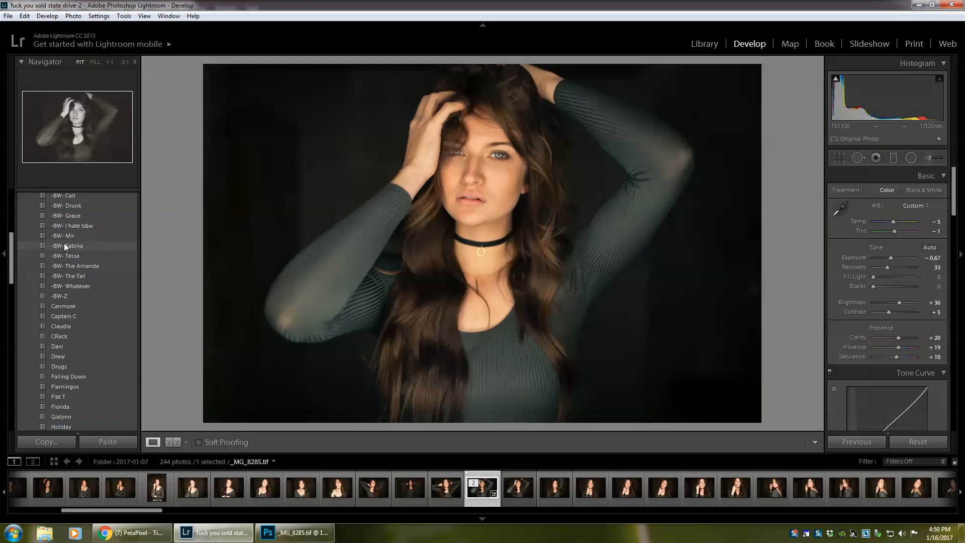
scroll(64, 243, down, 3)
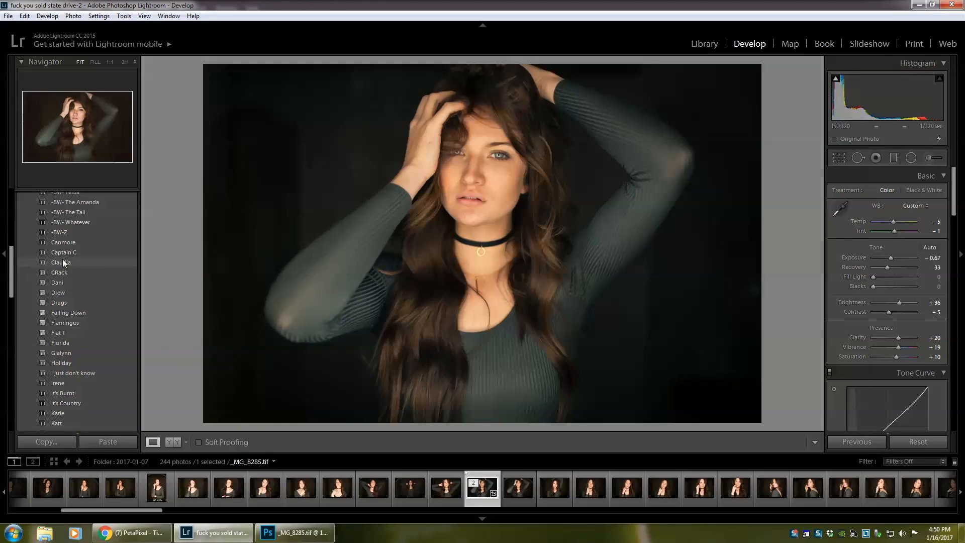
scroll(63, 259, up, 15)
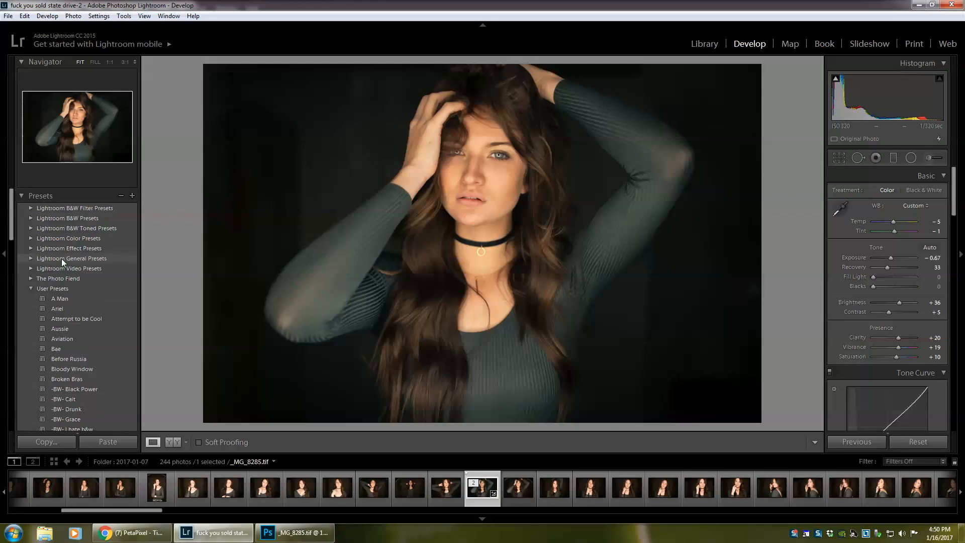
scroll(62, 260, down, 20)
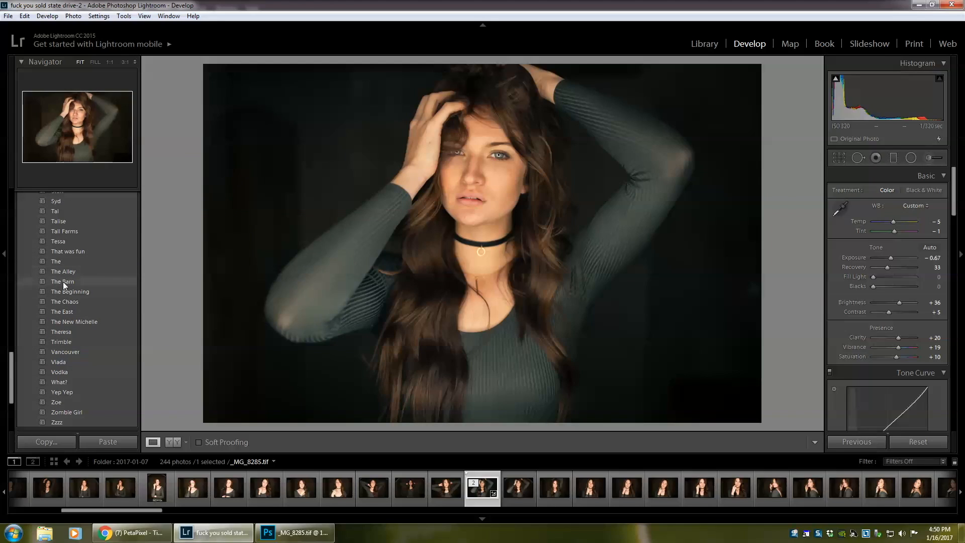
scroll(61, 279, down, 5)
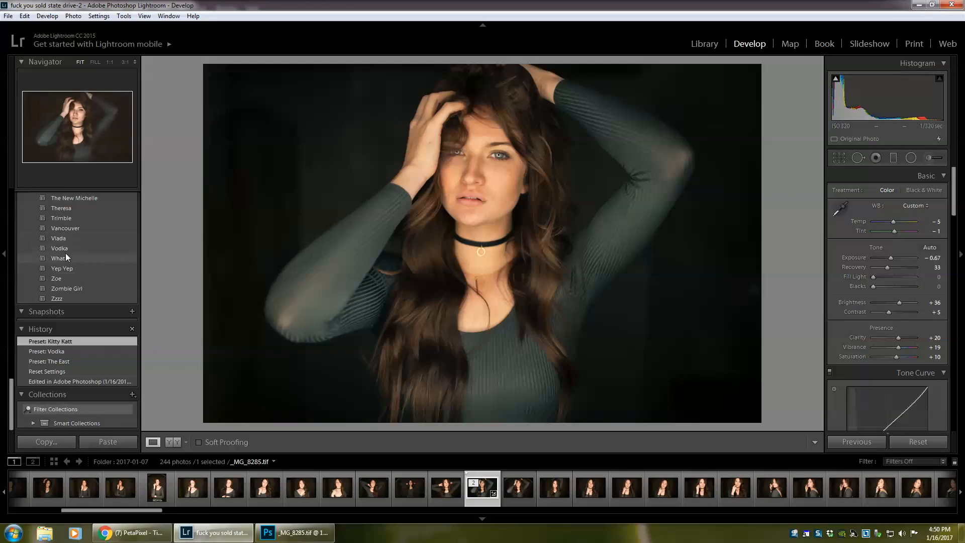
scroll(67, 258, up, 5)
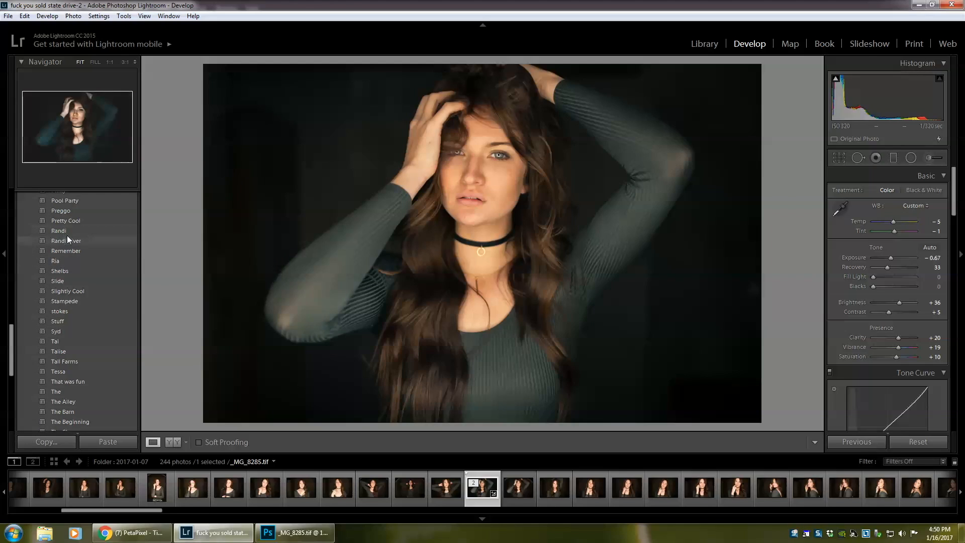
scroll(68, 238, up, 10)
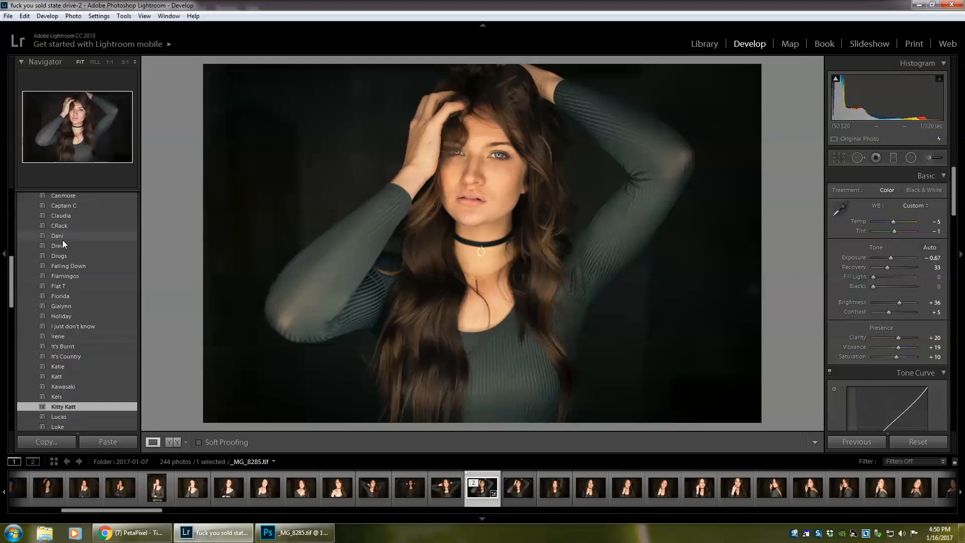
click(59, 267)
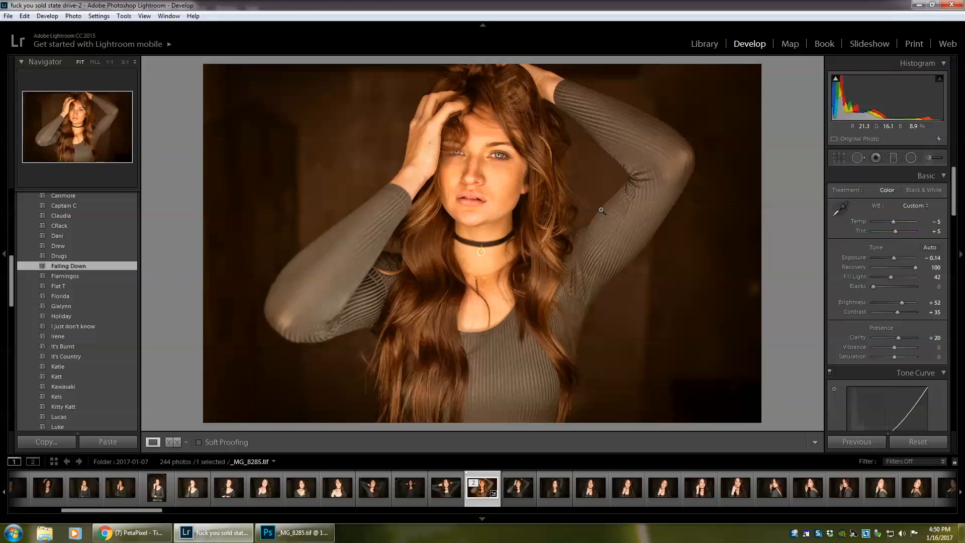
click(924, 206)
click(903, 230)
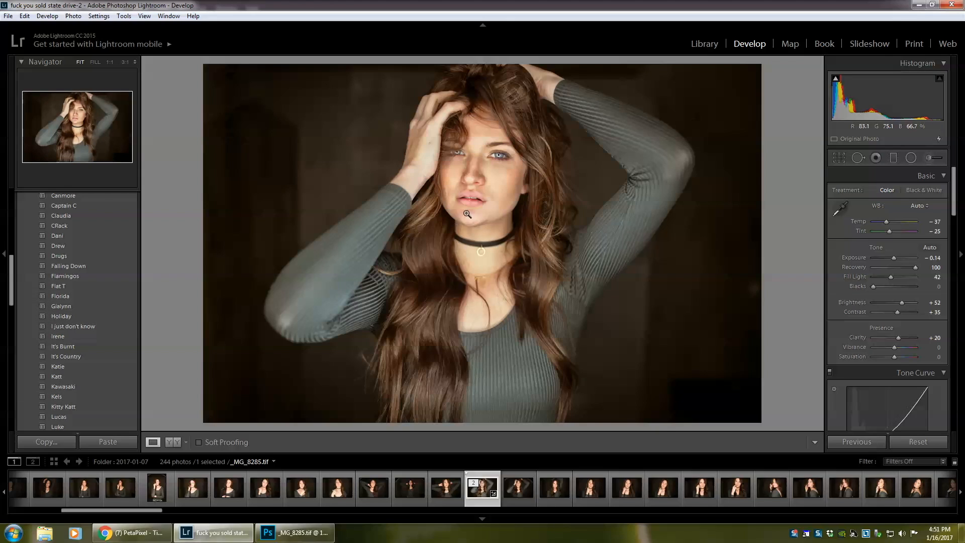
- Switch to Photoshop, close the open _MG_8285.tif document and return to Lightroom
click(295, 532)
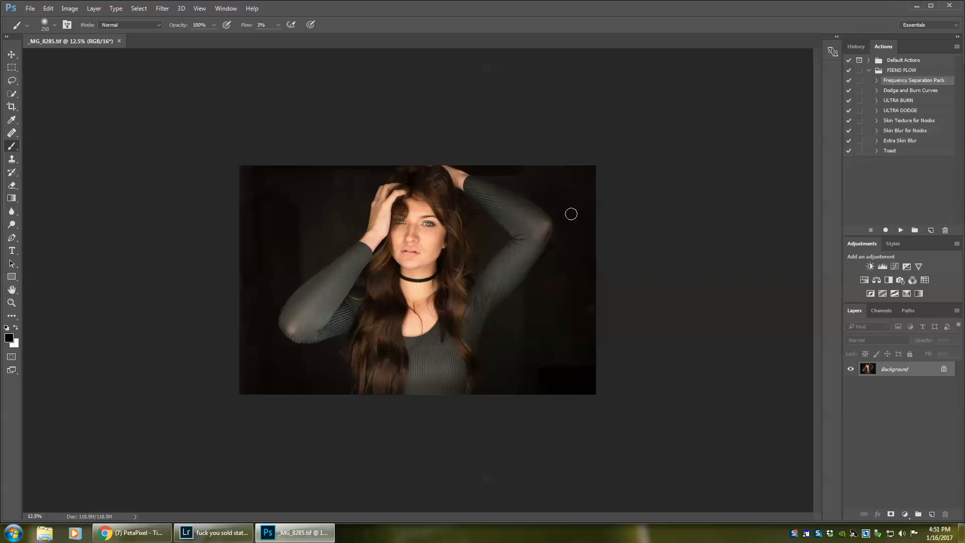
click(119, 41)
click(216, 532)
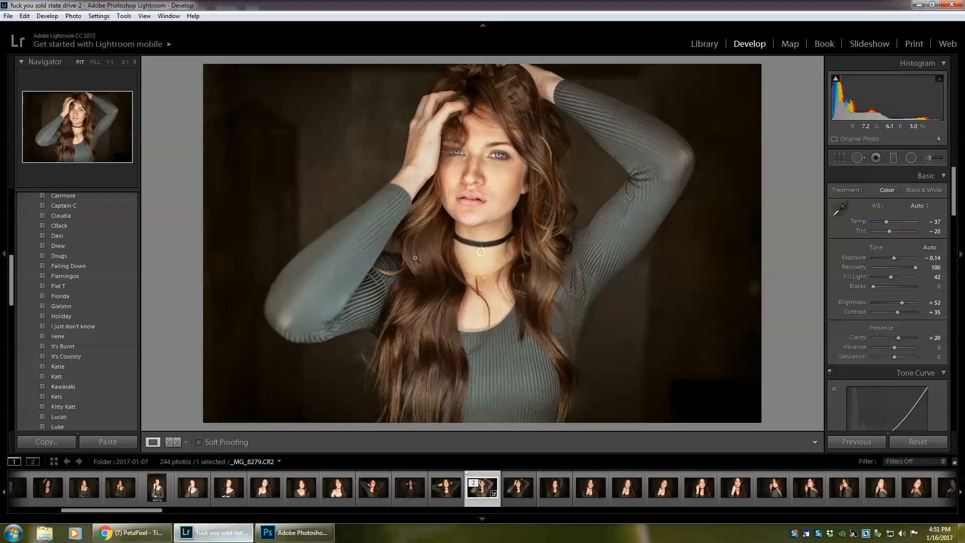
- Send the color-graded portrait from Lightroom to Adobe Photoshop CC 2015.5 for editing
right_click(506, 162)
mouse_move(563, 237)
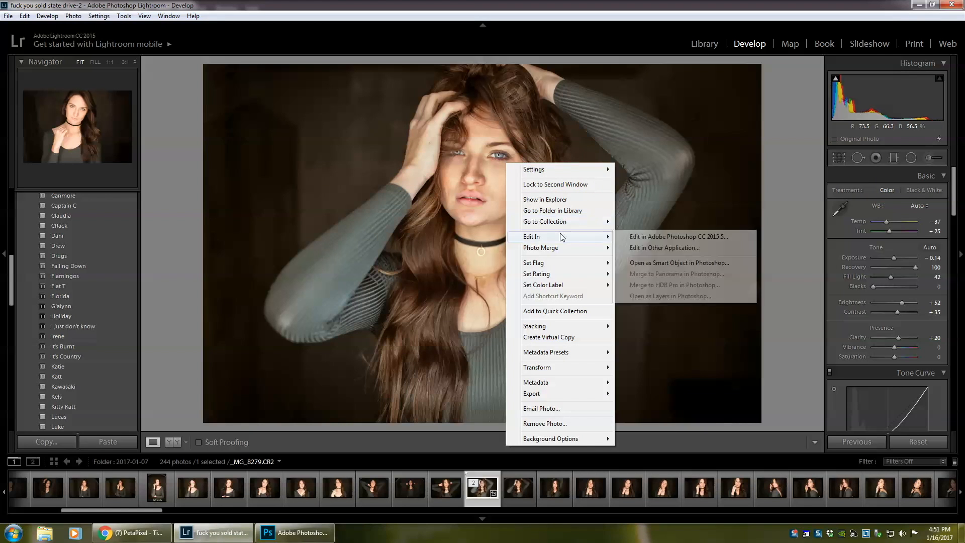
click(659, 240)
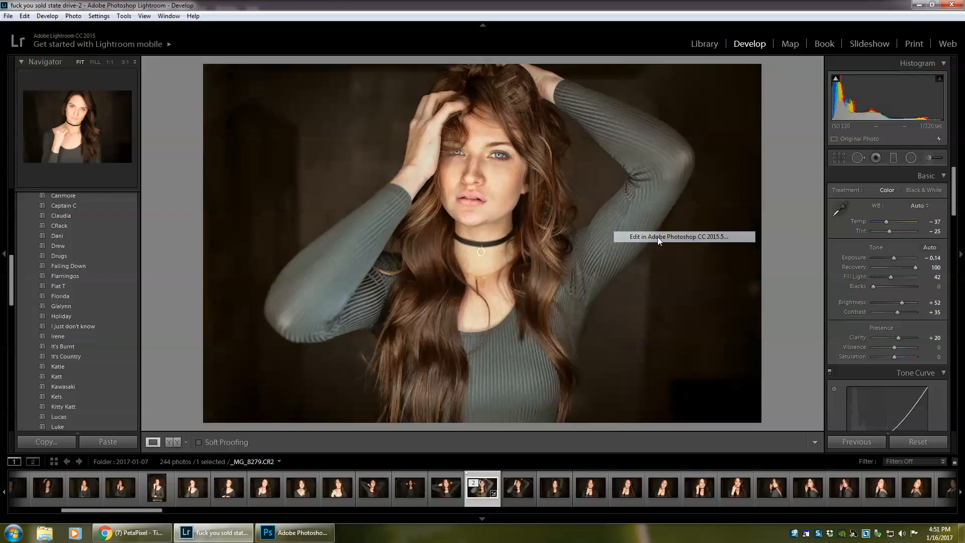
click(532, 342)
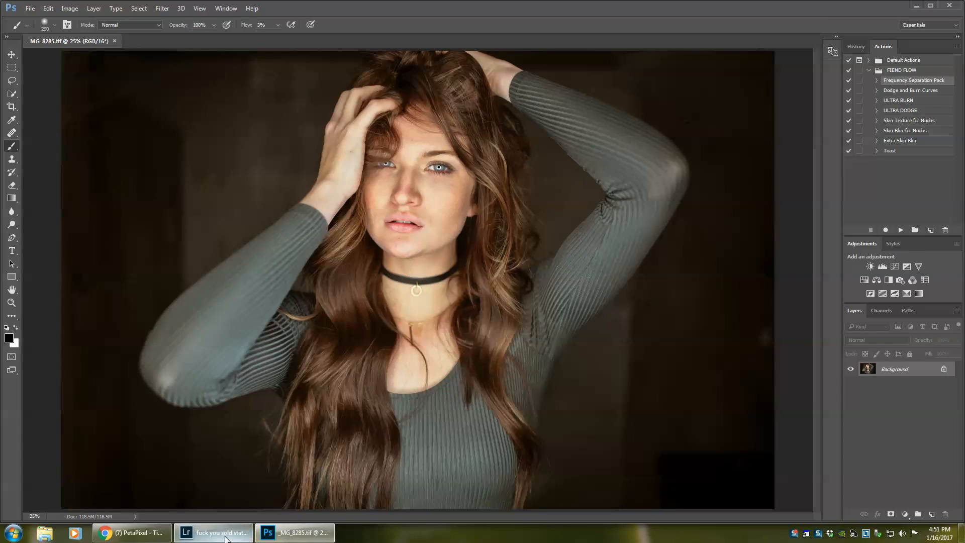
- Show _MG_8285.tif in Explorer from Lightroom and place that file as a layer over the graded portrait in Photoshop
click(225, 539)
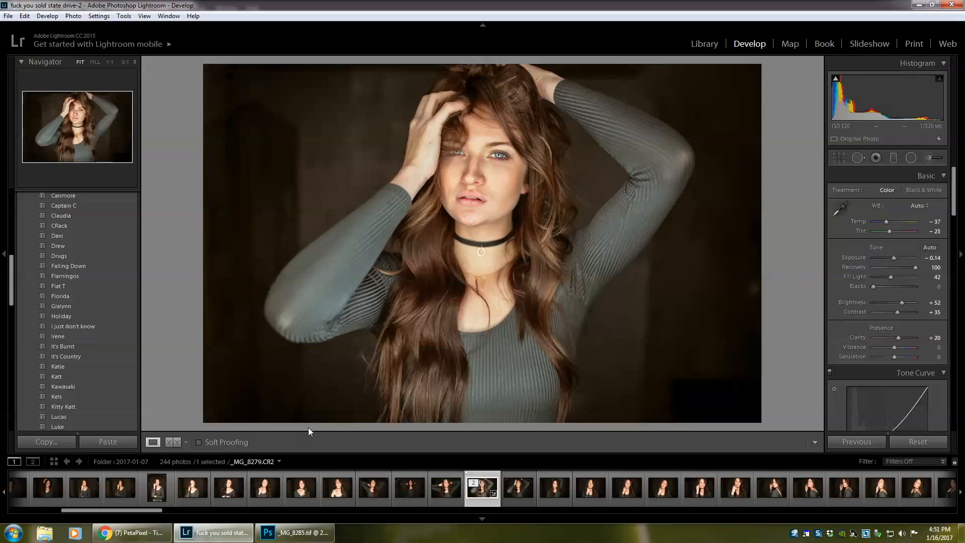
right_click(476, 210)
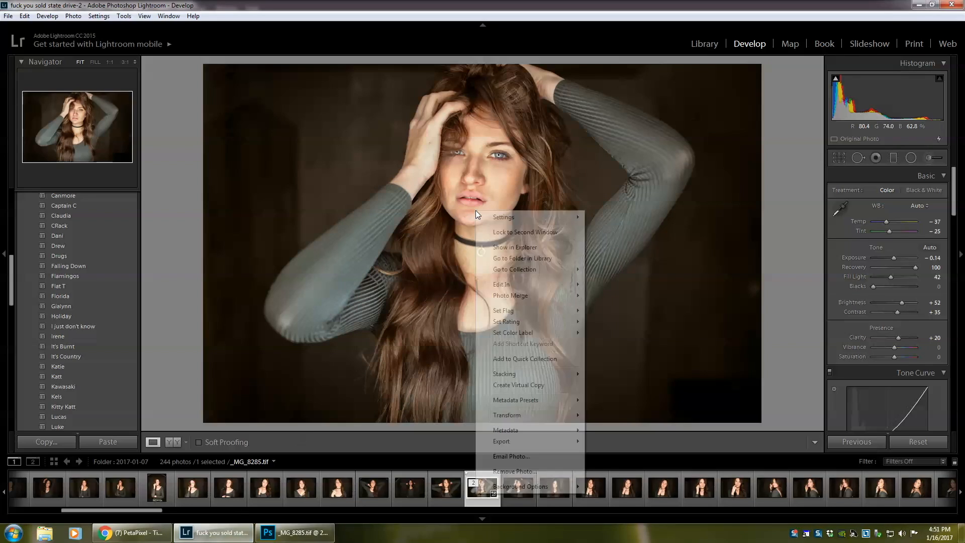
click(522, 248)
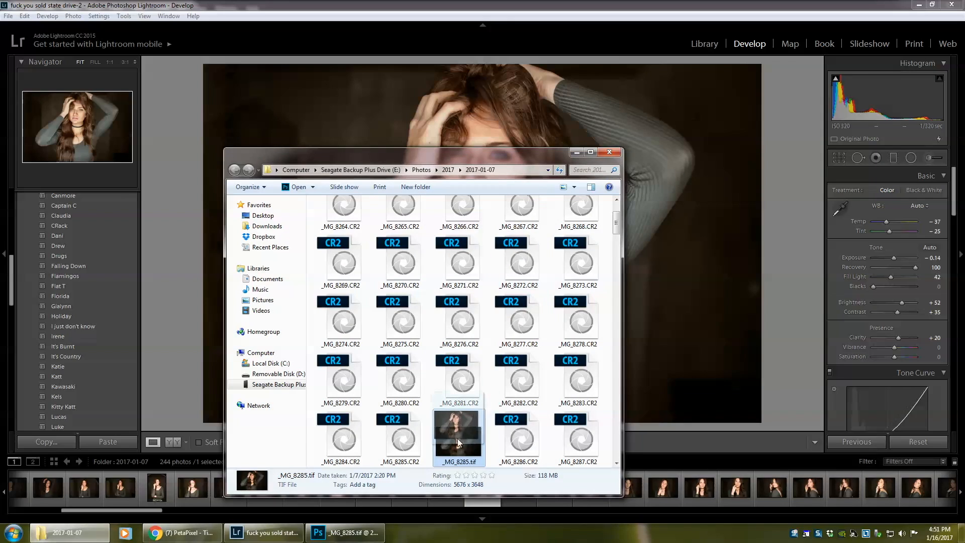
click(345, 533)
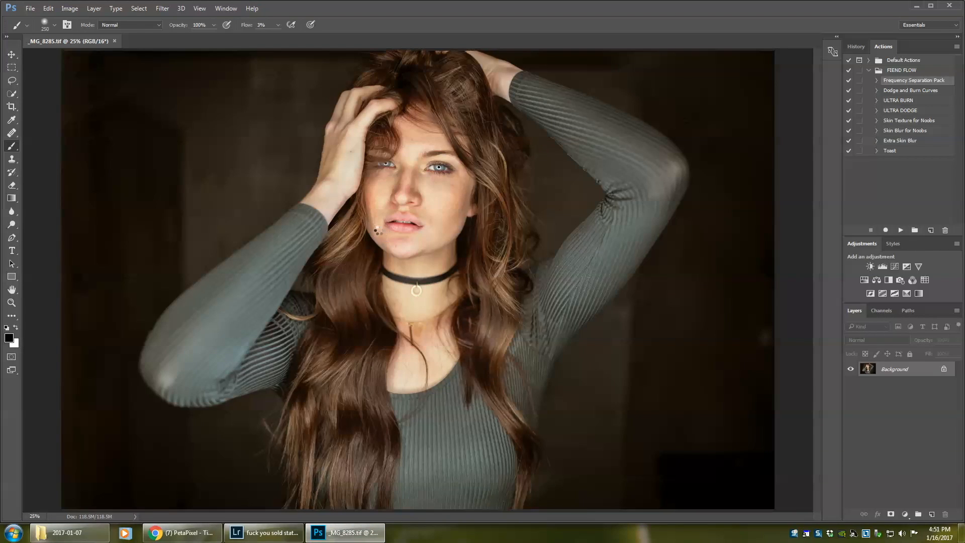
drag(377, 230, 380, 230)
key(Return)
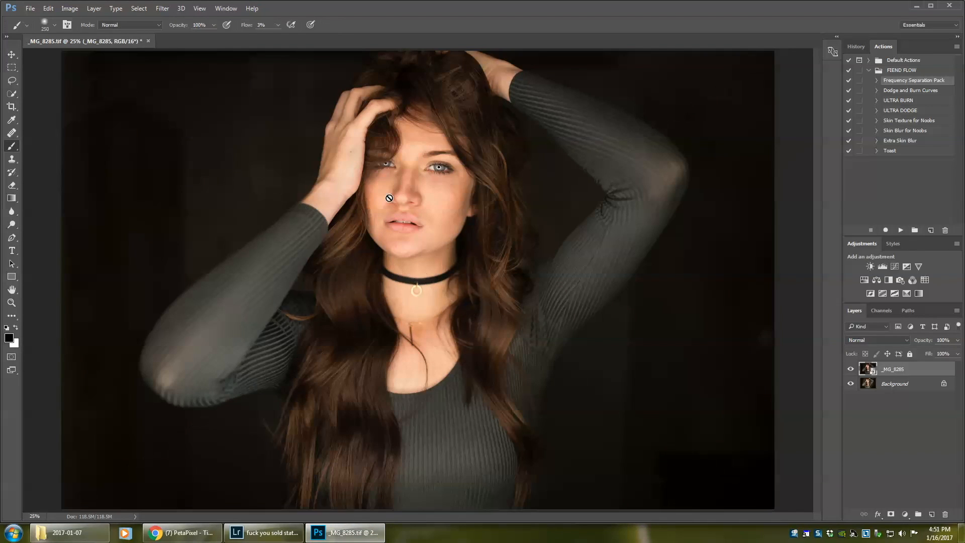
- Lower the opacity of the placed _MG_8285 layer to 67%
key(ctrl+minus)
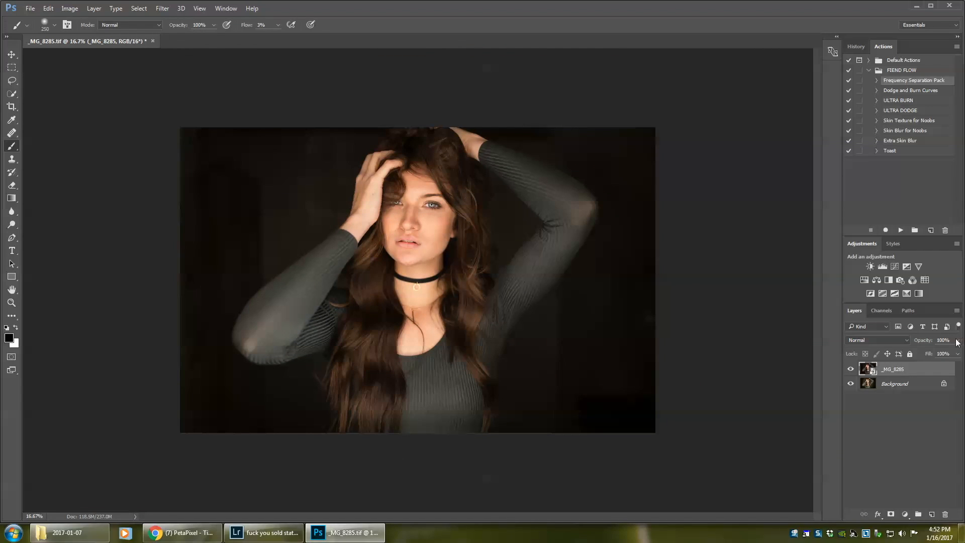
click(957, 354)
drag(956, 354, 925, 352)
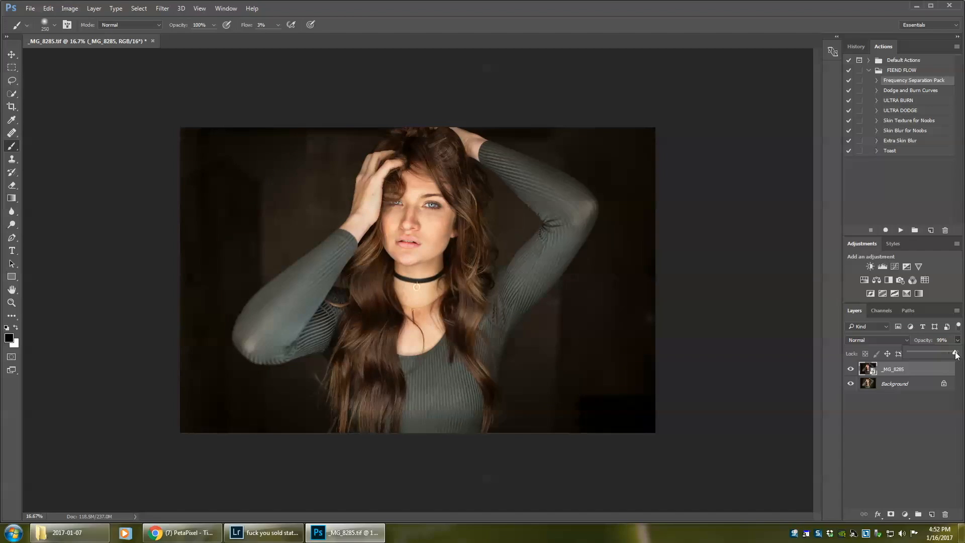
drag(931, 352, 941, 351)
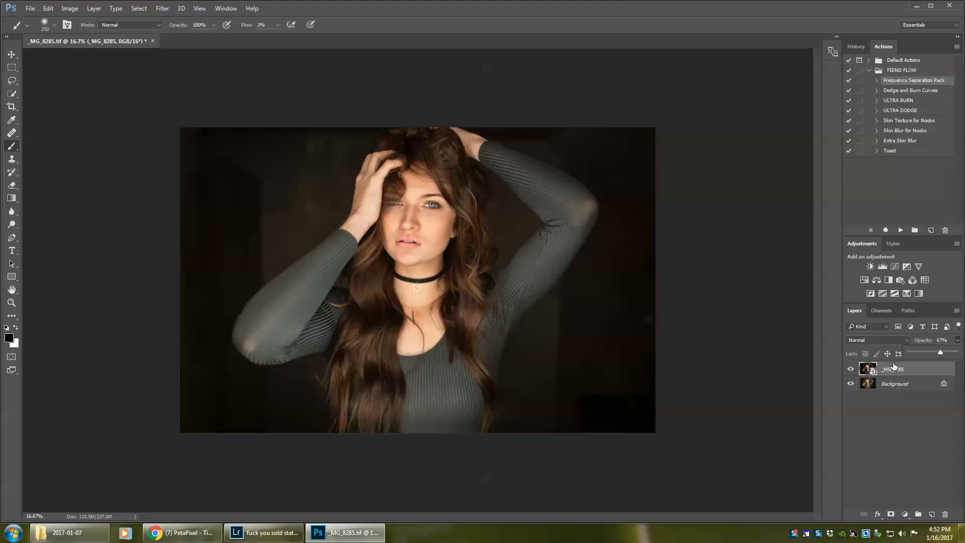
- Remove the trial layer mask from the _MG_8285 layer, flatten the image and save the document
click(892, 514)
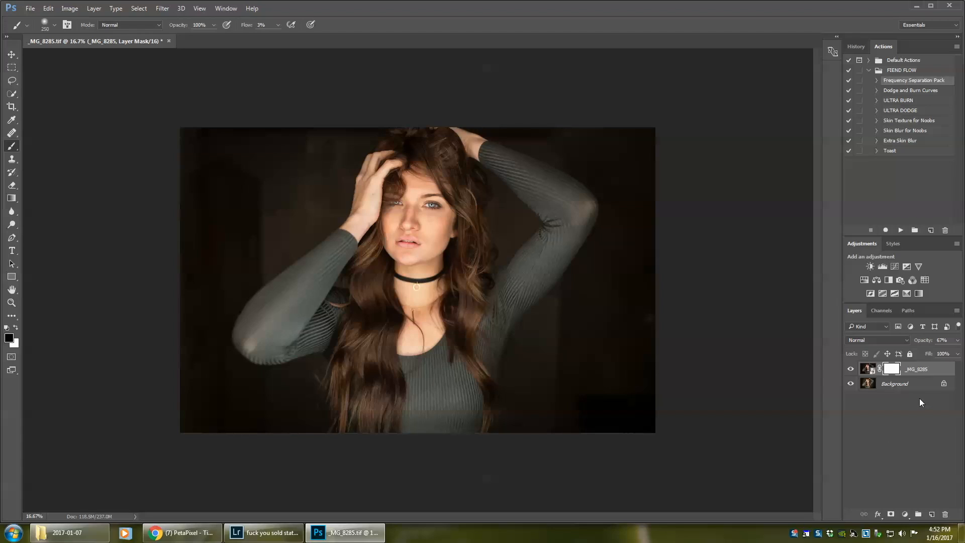
key(ctrl+z)
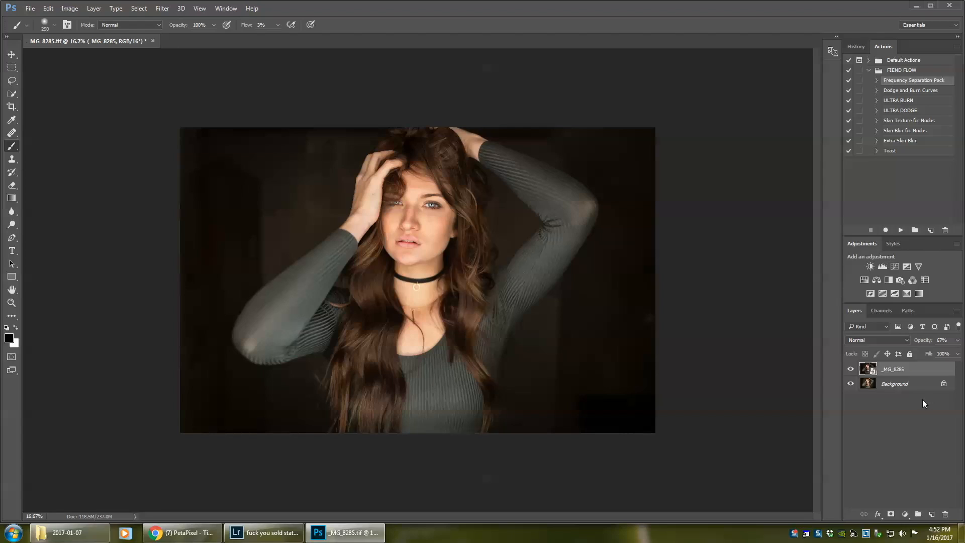
right_click(893, 387)
click(900, 348)
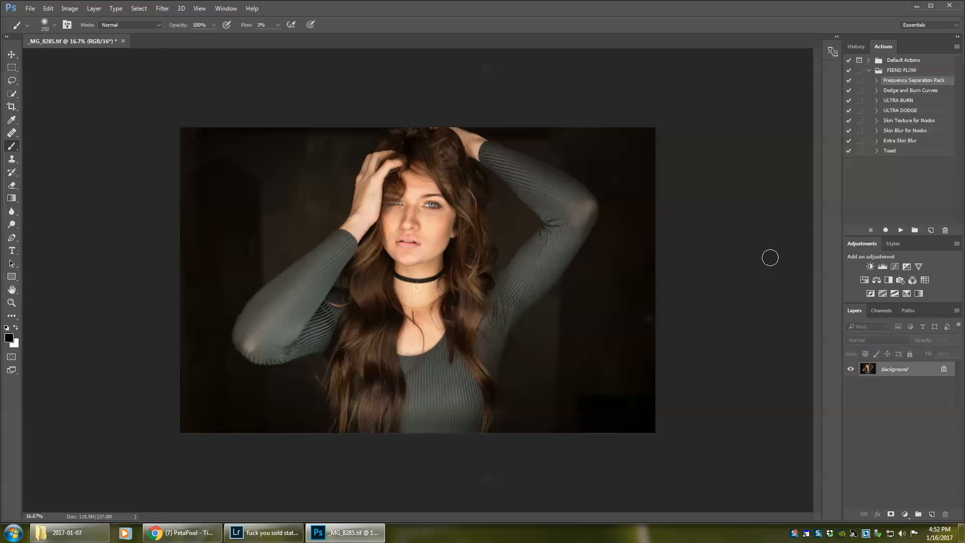
click(35, 7)
click(56, 103)
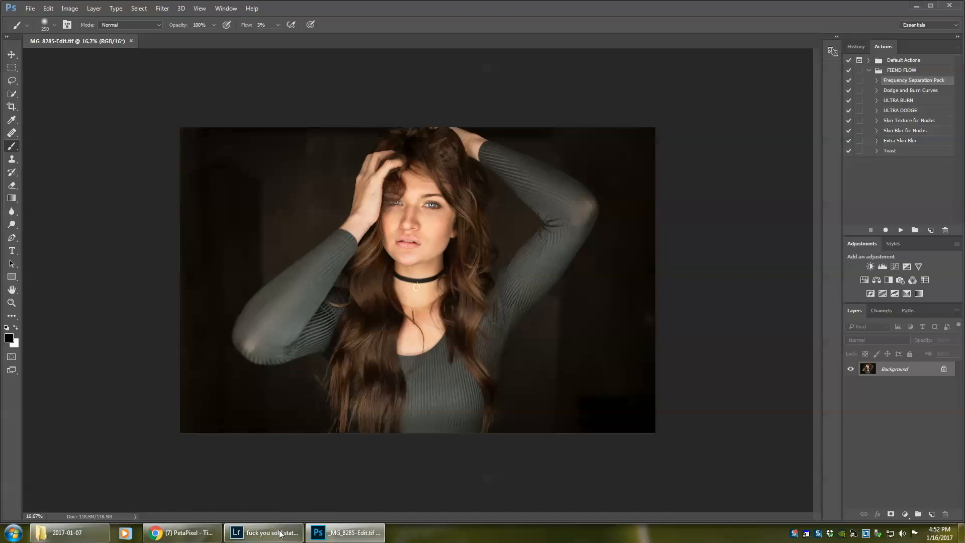
- In Lightroom, apply the Gialynn preset to _MG_8285-Edit.tif with Contrast -100, Highlights +19, Shadows -43, Whites +36 and Blacks -17
click(264, 533)
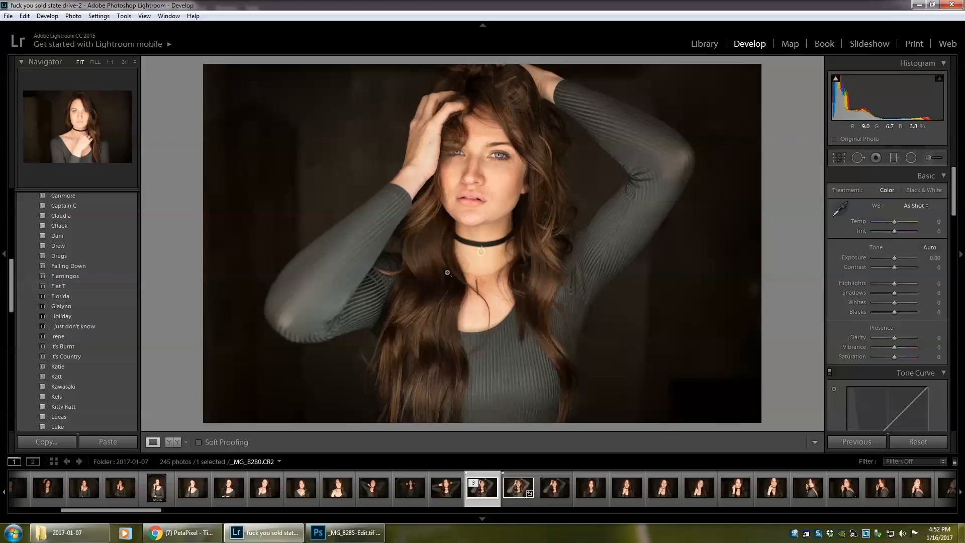
click(50, 308)
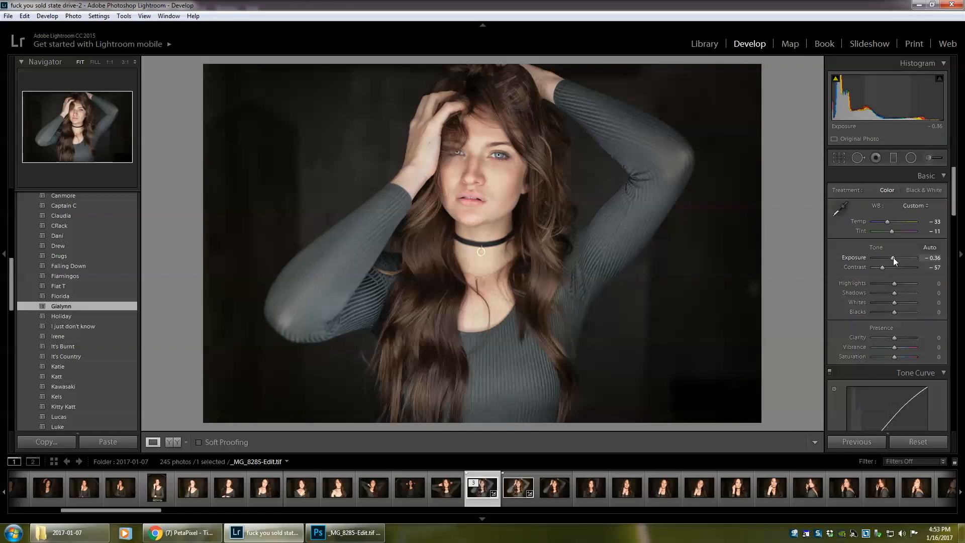
drag(880, 269, 891, 313)
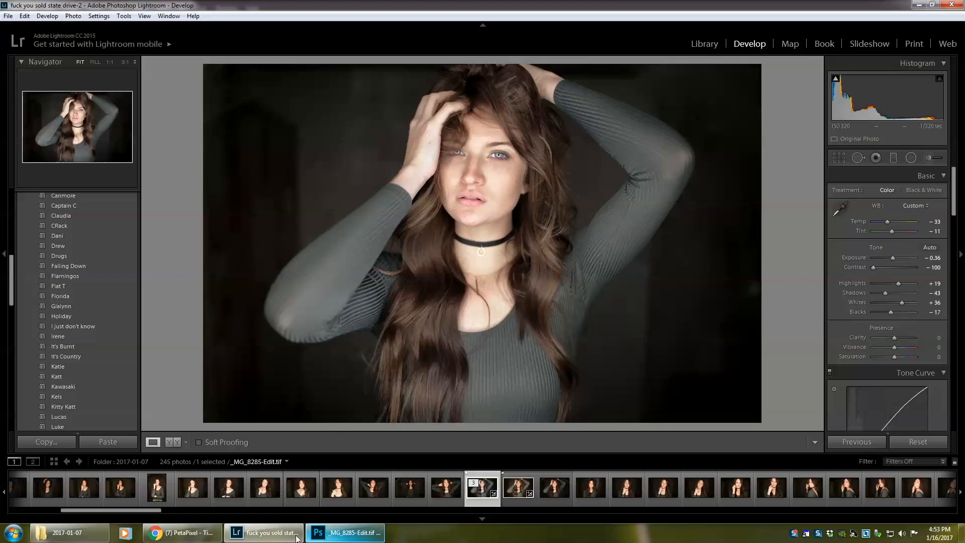
- Compare the Photoshop and Lightroom versions, close _MG_8285-Edit.tif in Photoshop and return to Lightroom
click(337, 536)
click(269, 532)
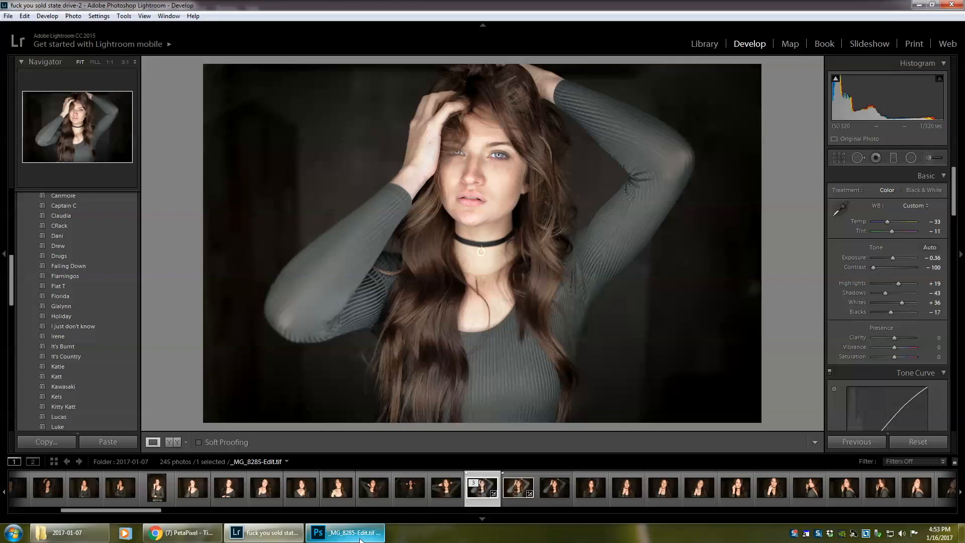
mouse_move(360, 540)
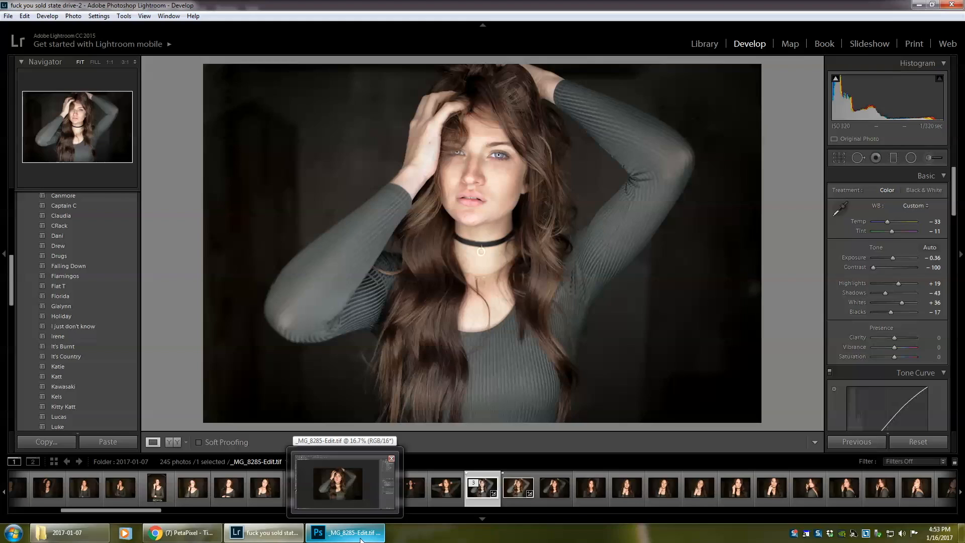
click(361, 538)
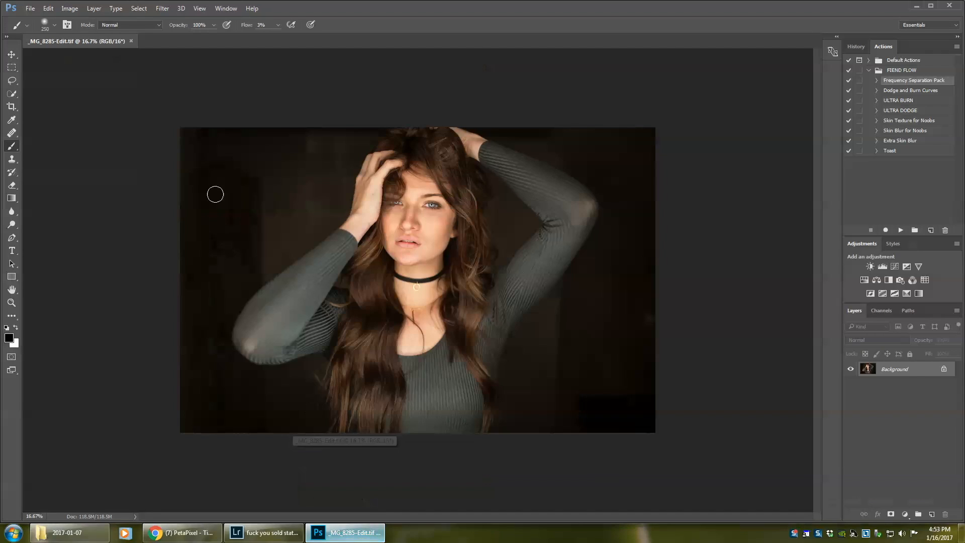
click(129, 40)
click(264, 532)
- Open a copy of _MG_8285-Edit.tif with Lightroom adjustments in Adobe Photoshop CC 2015.5
right_click(496, 115)
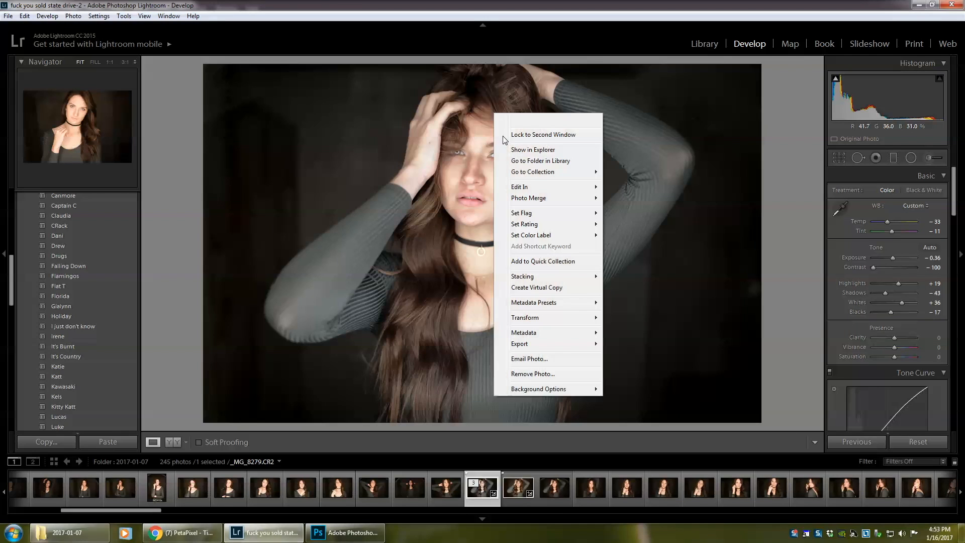
mouse_move(532, 190)
click(646, 186)
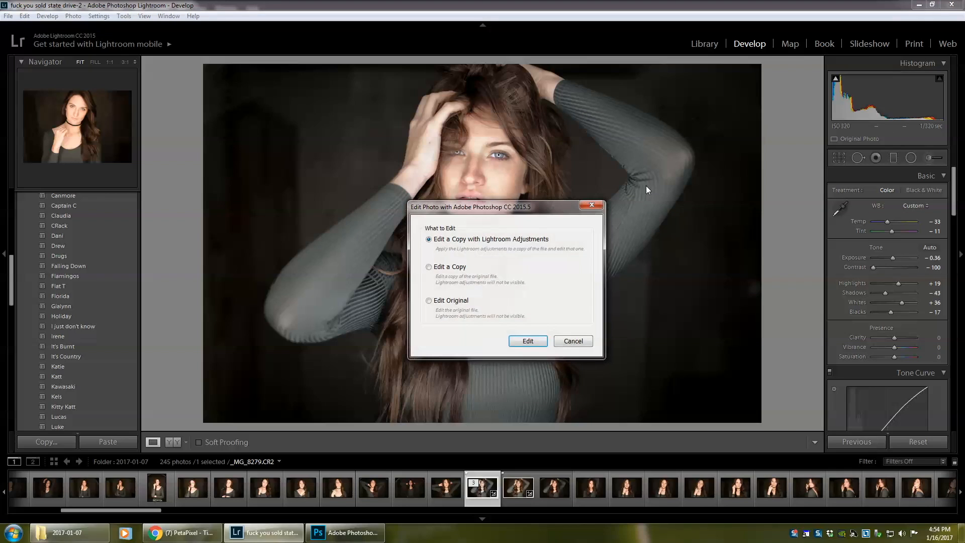
click(512, 342)
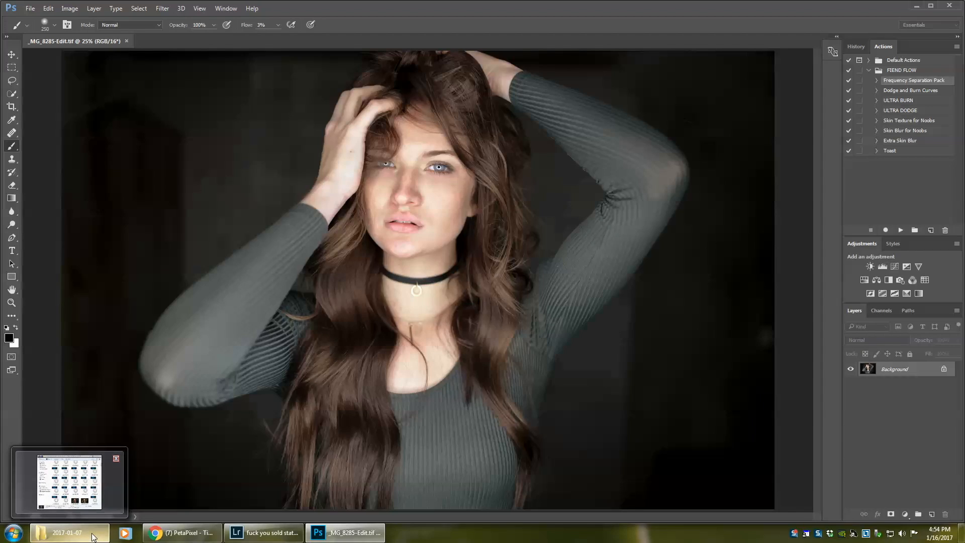
- Place _MG_8285-Edit.tif from the 2017-01-07 Explorer folder as a layer over the newly graded portrait
click(93, 537)
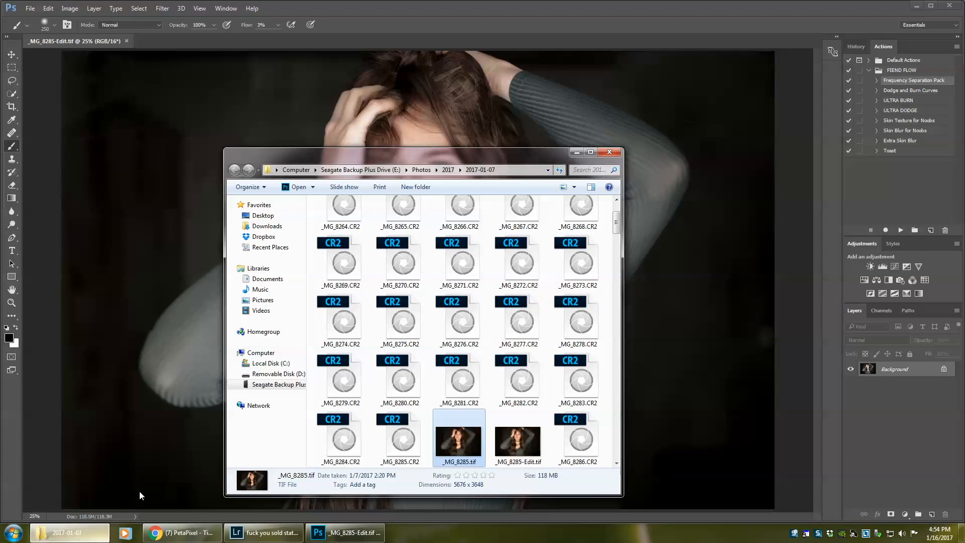
click(516, 440)
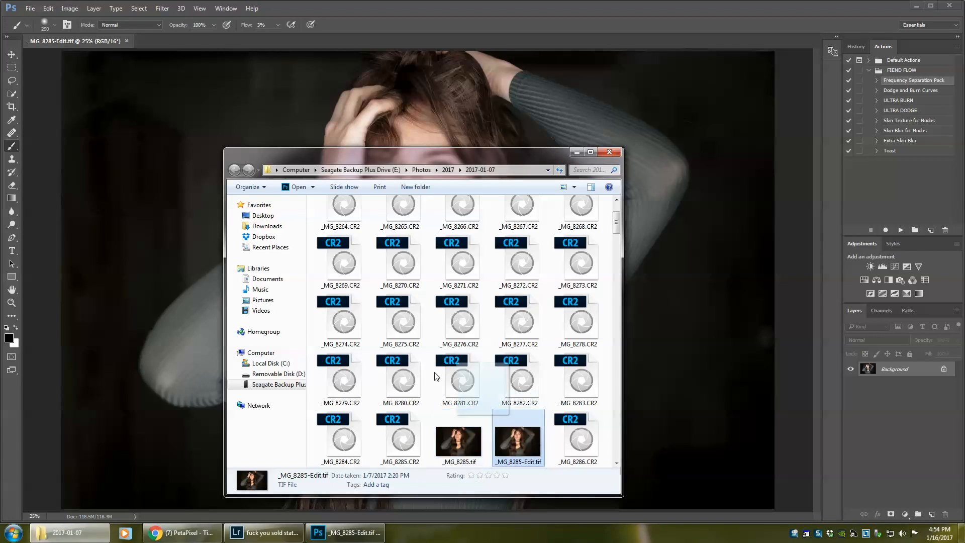
click(188, 211)
drag(290, 212, 294, 213)
key(Return)
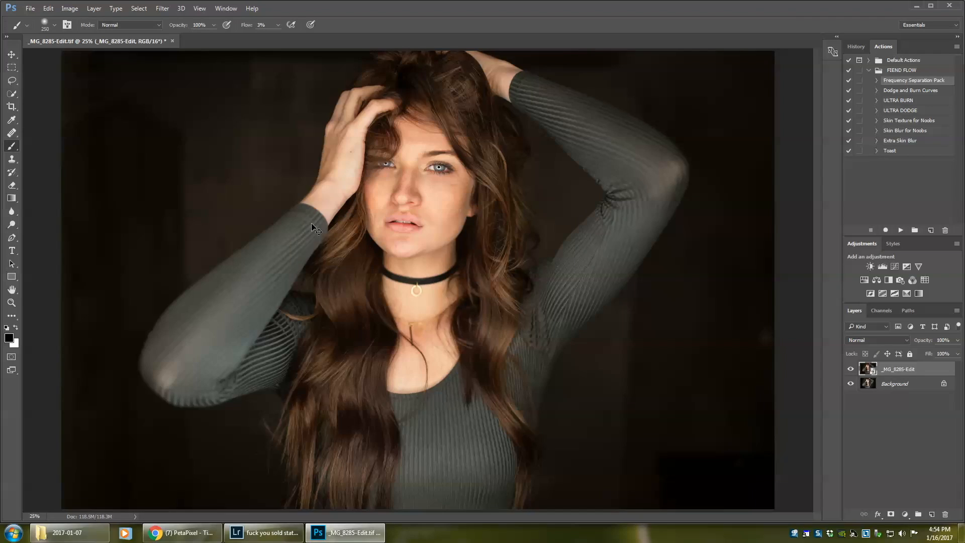
- Lower the opacity of the placed _MG_8285-Edit layer to 49%
key(ctrl+minus)
click(957, 340)
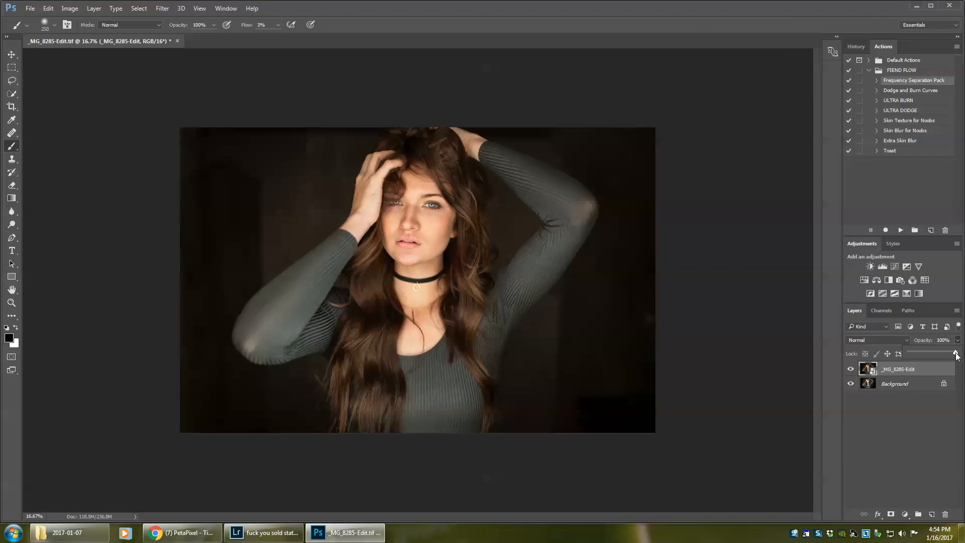
drag(958, 353, 932, 354)
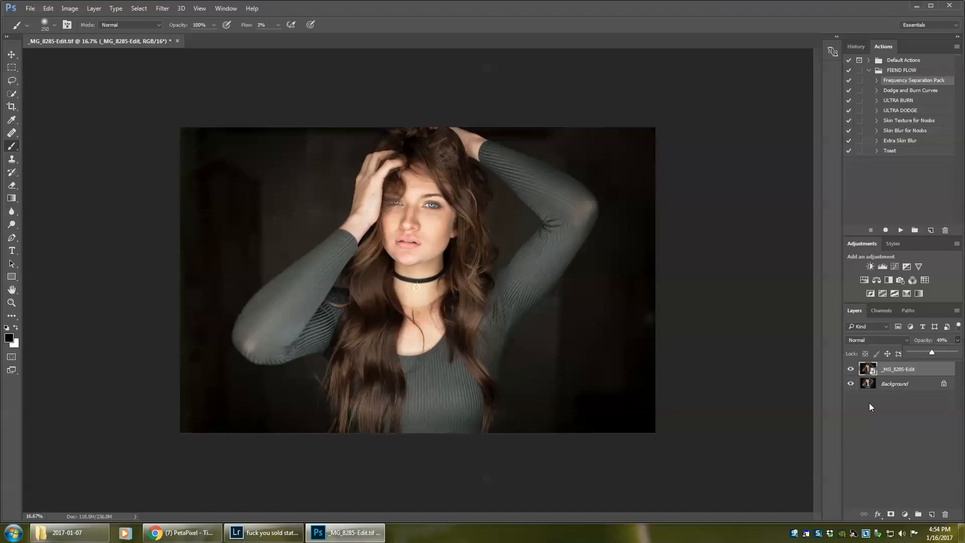
- Add a Levels adjustment layer with the midtones at 0.89 and the white input at 239
click(905, 514)
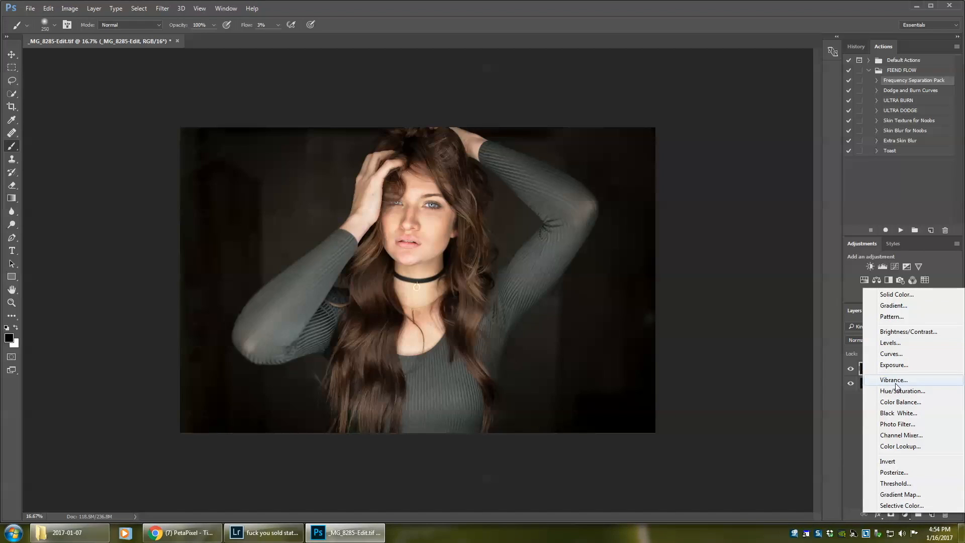
click(891, 343)
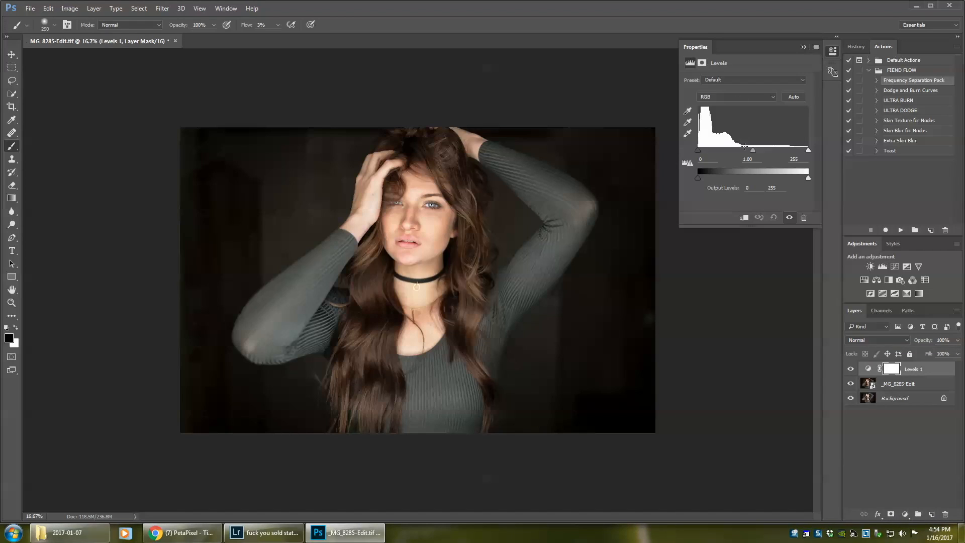
drag(753, 150, 800, 150)
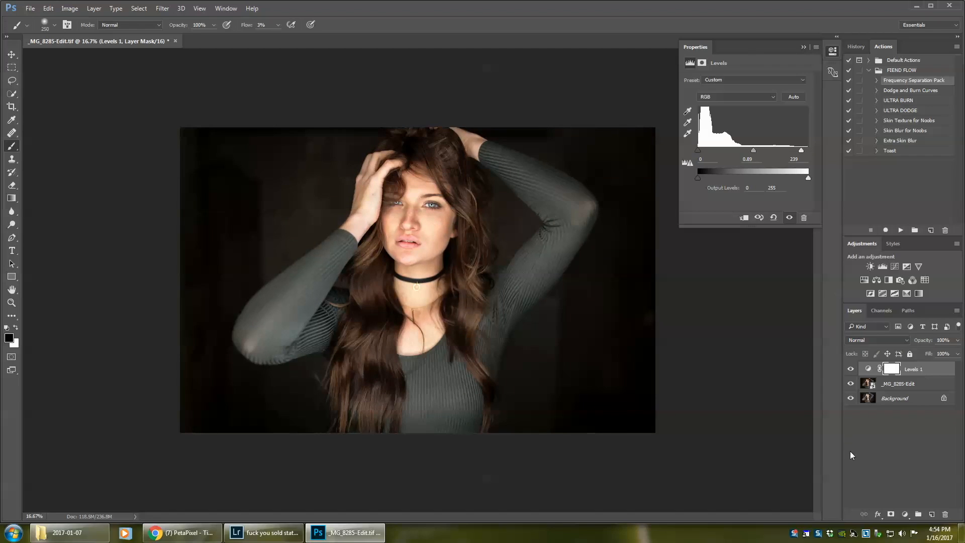
- Add a Brightness/Contrast adjustment layer above the Levels layer and reduce its contrast
click(905, 515)
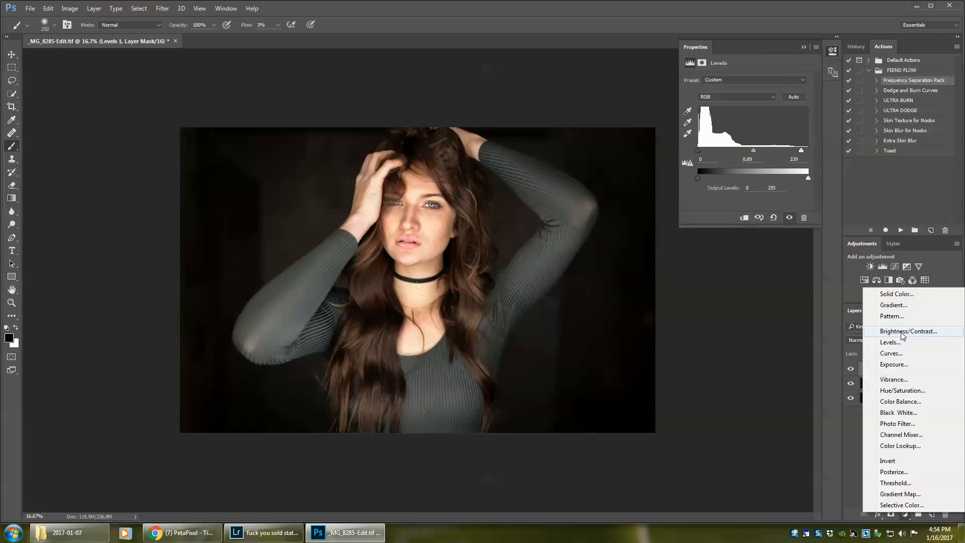
click(906, 332)
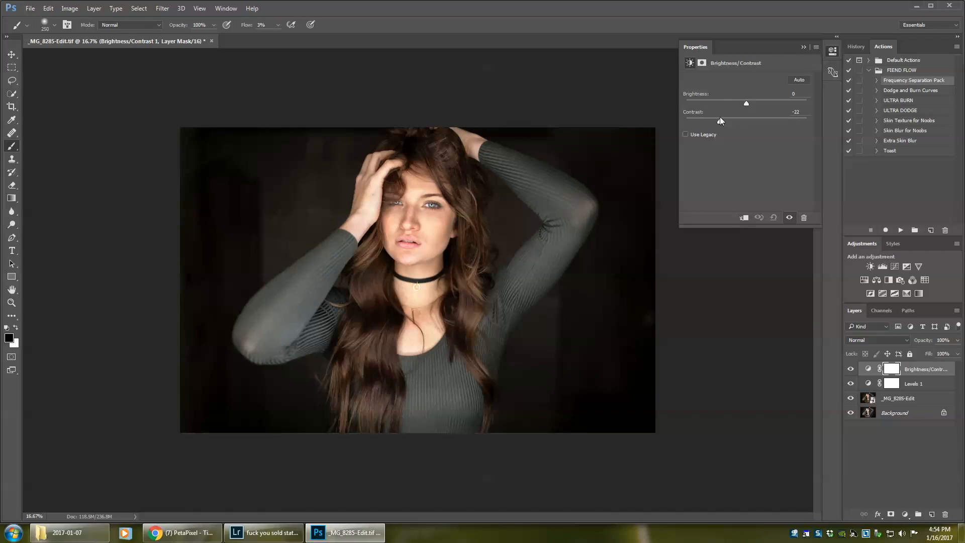
mouse_move(737, 119)
mouse_down()
mouse_move(758, 103)
mouse_move(745, 104)
mouse_up()
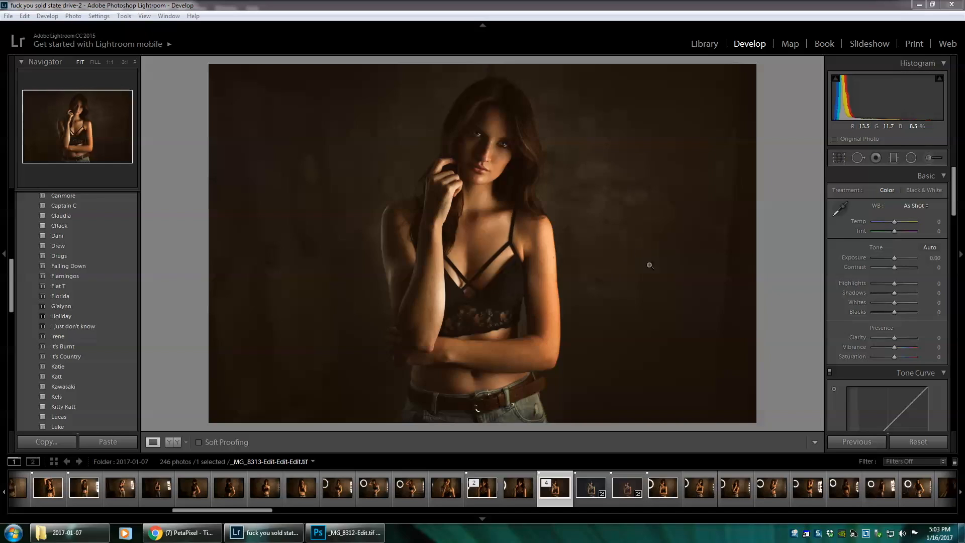
- Select _MG_8312-Edit.tif in Lightroom and set its white balance to Temp -12 and Tint -12
click(482, 487)
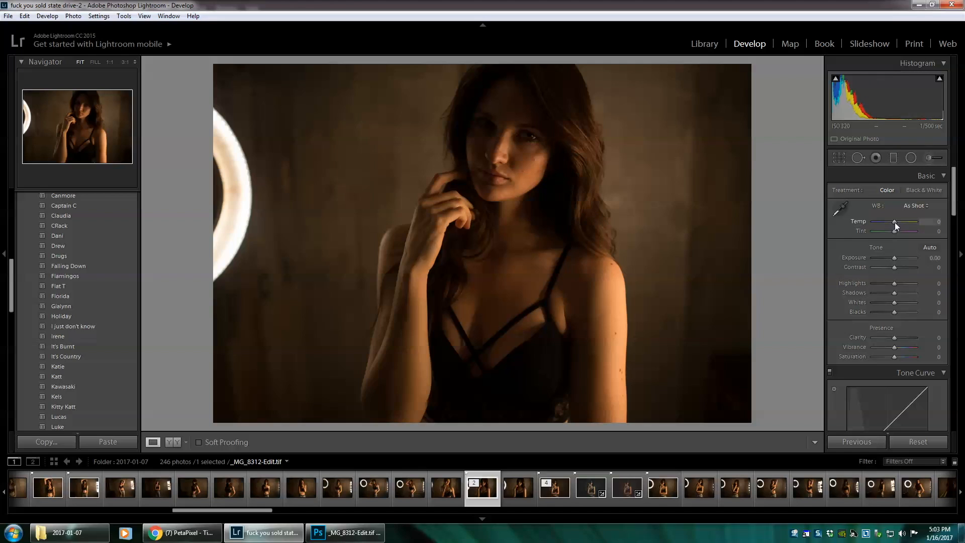
drag(895, 222, 892, 222)
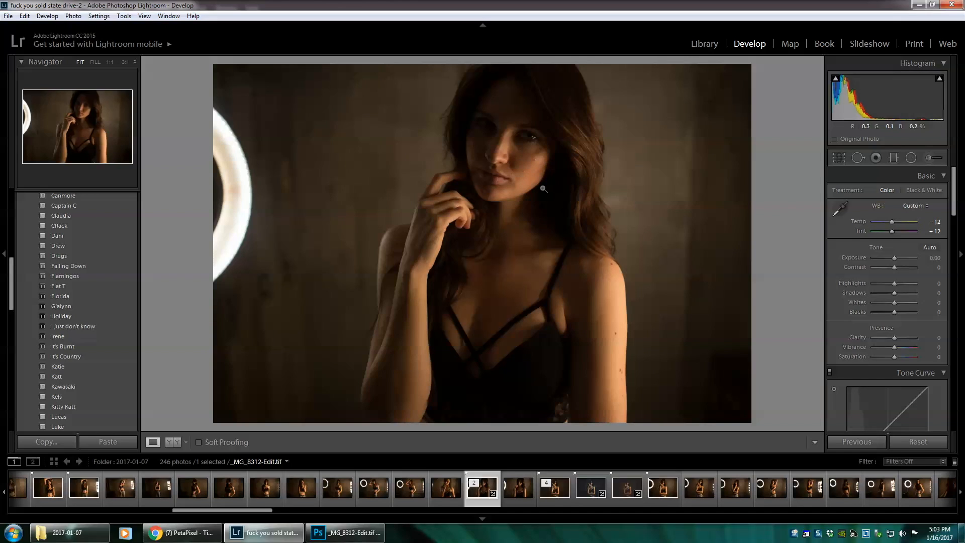
- Open _MG_8312-Edit.tif in Photoshop as a copy with Lightroom adjustments
right_click(441, 153)
mouse_move(481, 224)
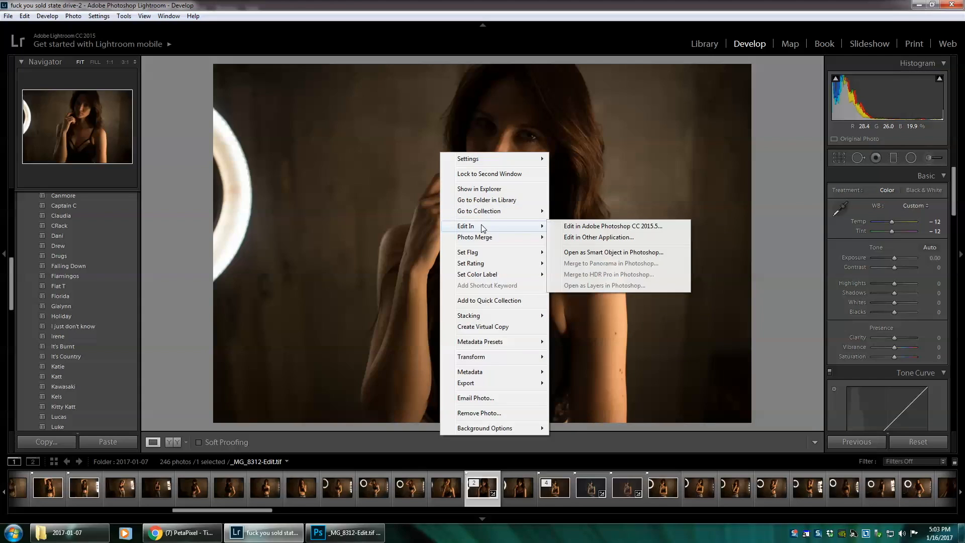
click(591, 228)
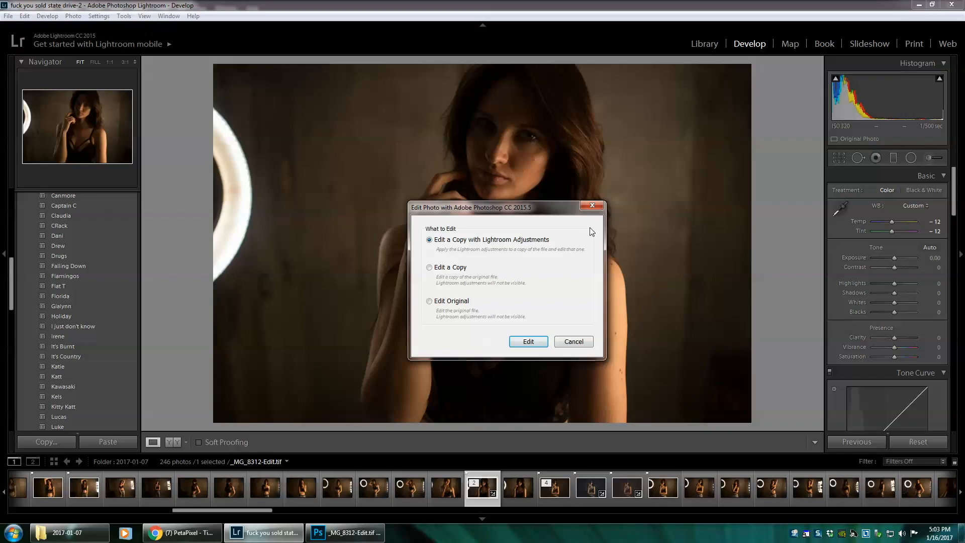
click(528, 341)
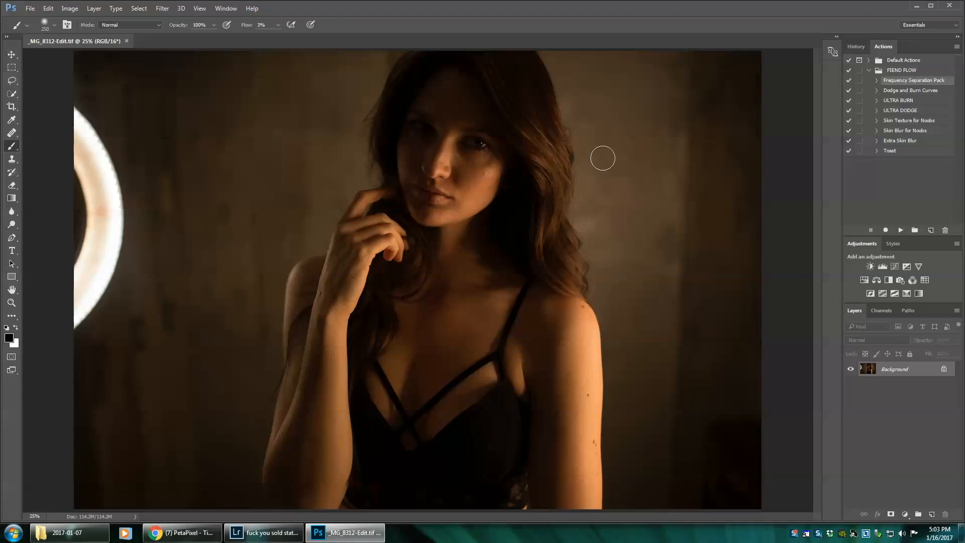
- Select the image's left strip containing the ring light and stretch it outward to about 149% width, pushing the light out of frame
key(ctrl+minus)
key(ctrl+minus)
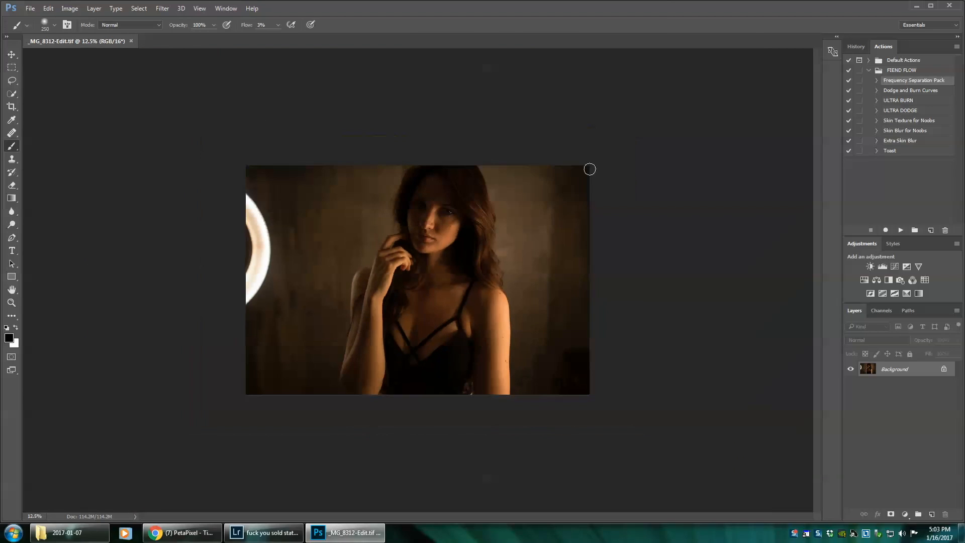
click(11, 68)
drag(185, 147, 335, 439)
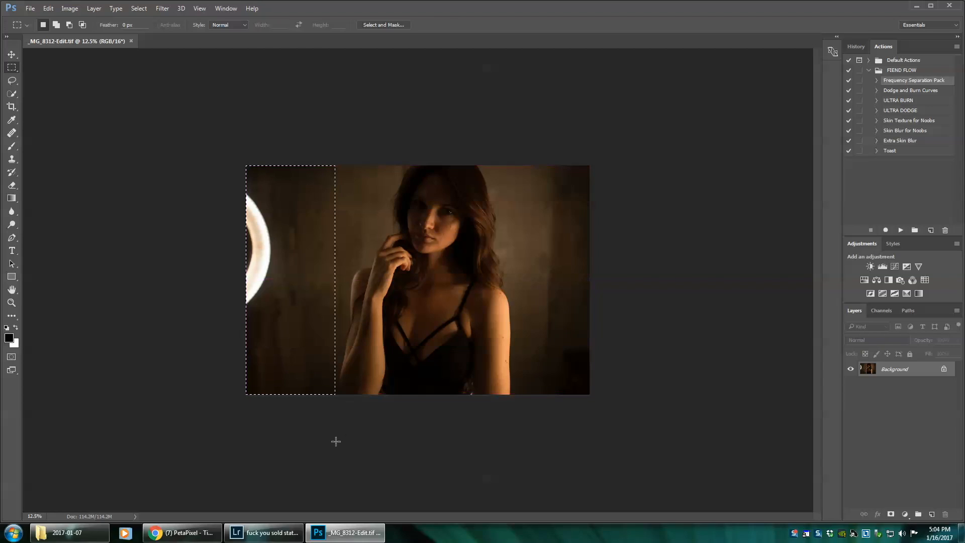
key(ctrl+t)
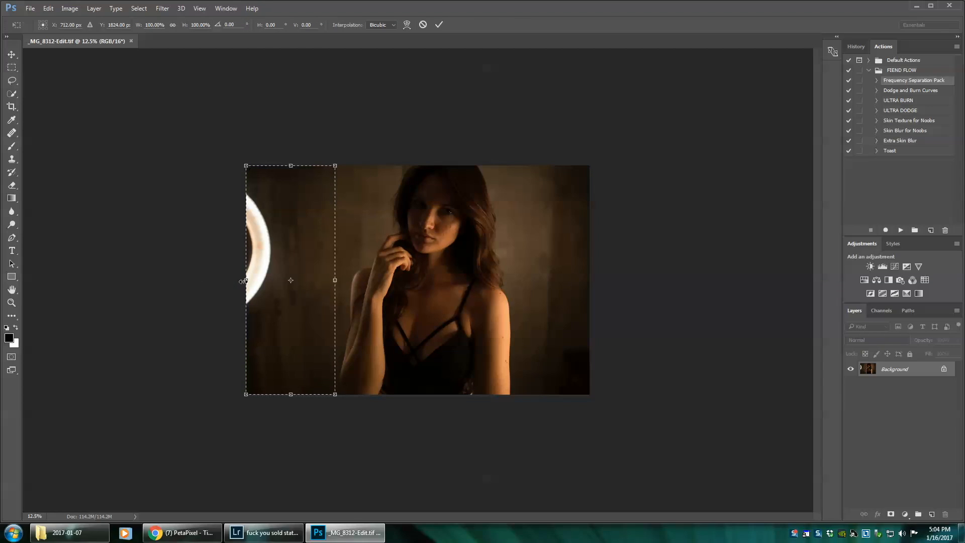
drag(244, 281, 202, 280)
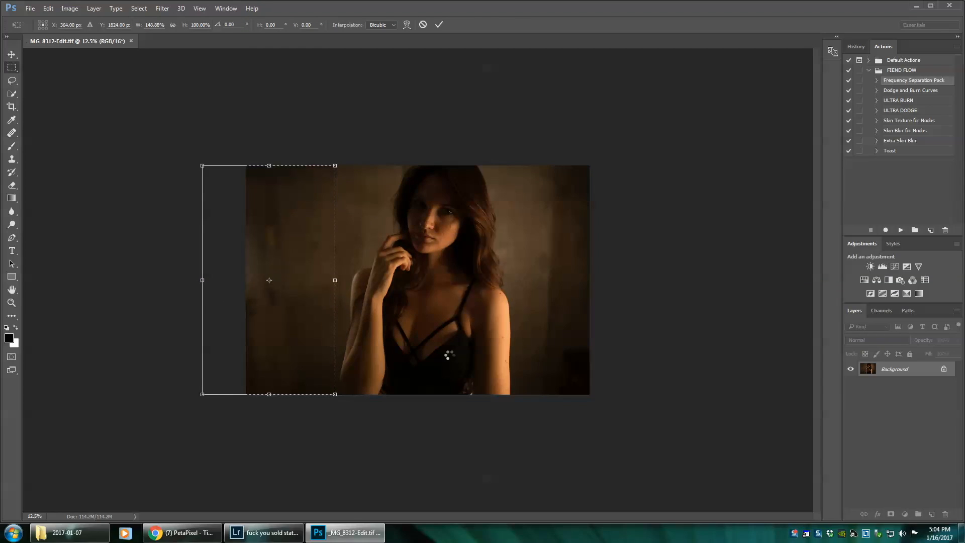
key(Return)
- Select the background strip right of the woman, stretch it outward to about 143% width, and deselect
drag(603, 149, 517, 450)
key(ctrl+t)
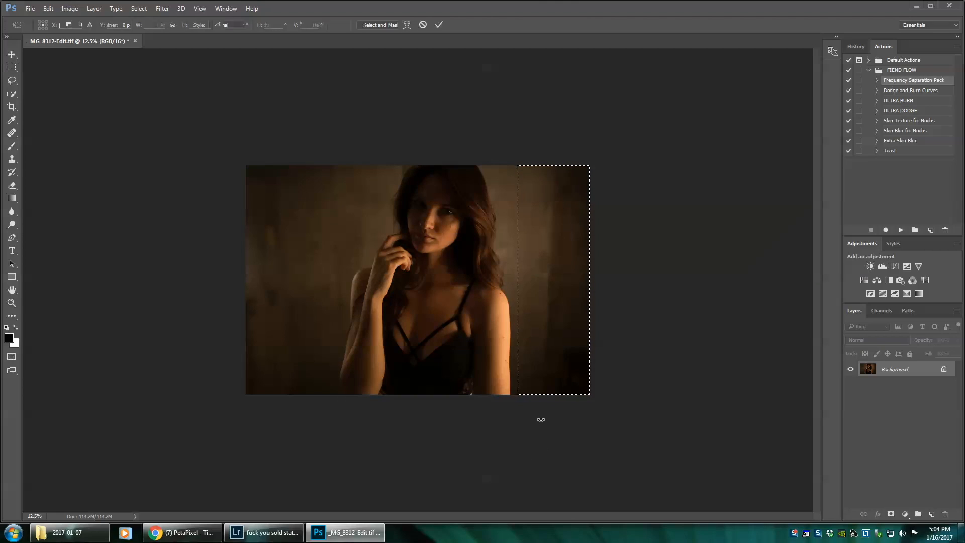
drag(590, 280, 621, 280)
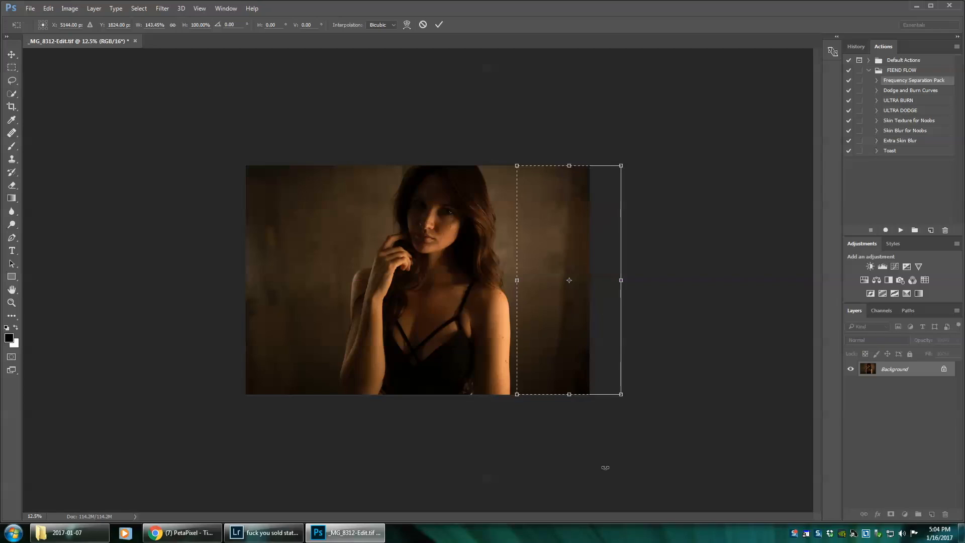
key(Return)
click(476, 368)
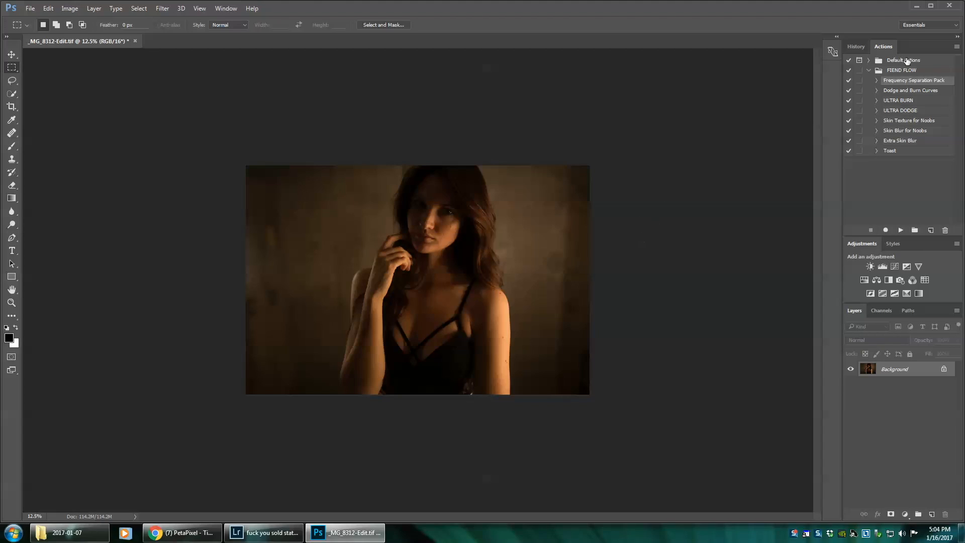
- Run the Frequency Separation Pack action and heal the blemishes on the brightly lit cheek on the Healing Brush layer
click(902, 231)
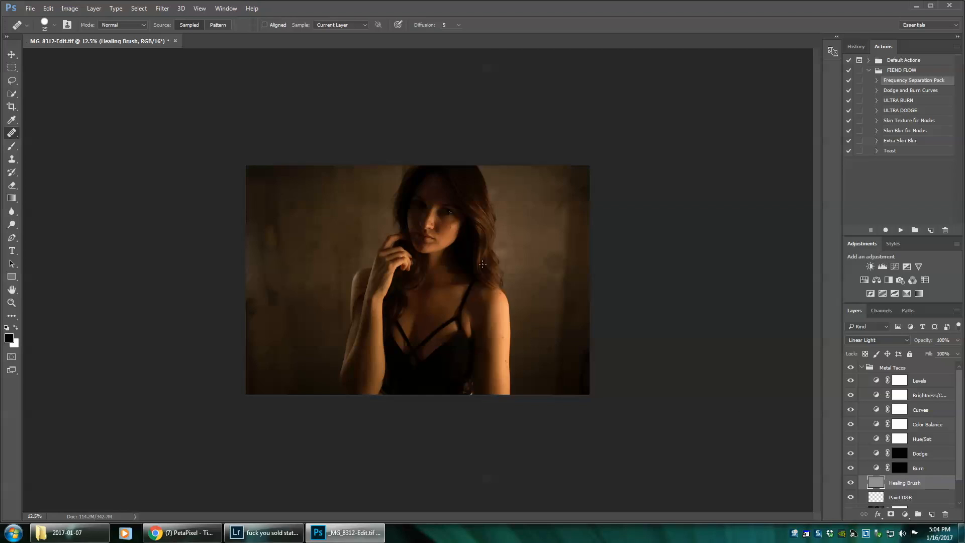
key(ctrl+plus)
key(ctrl+plus)
key(ctrl+plus)
drag(816, 296, 814, 249)
key(ctrl+plus)
key(ctrl+plus)
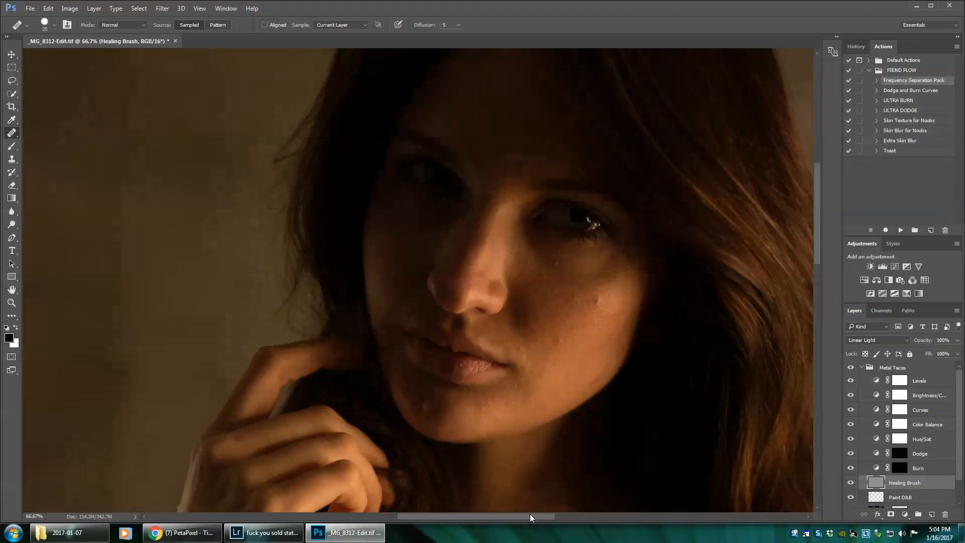
drag(524, 517, 539, 515)
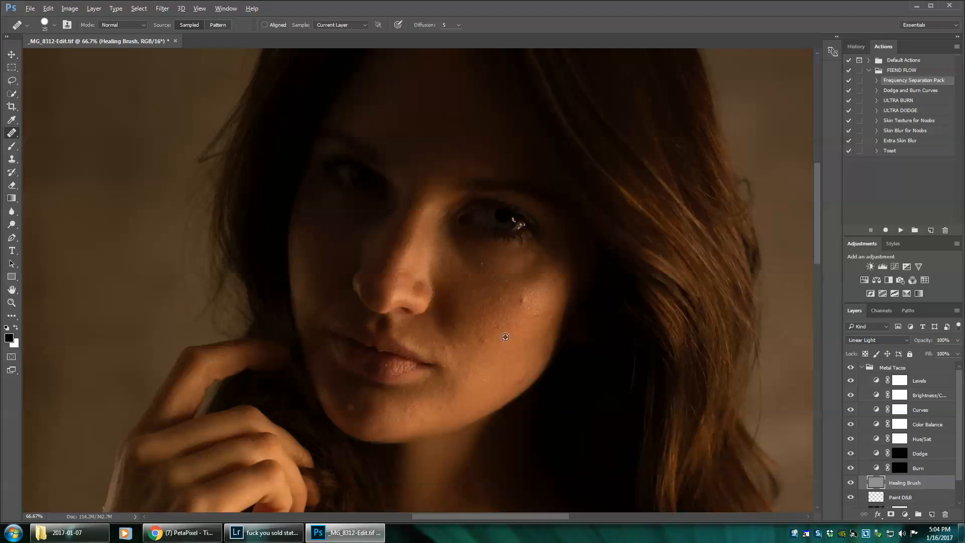
click(517, 310)
click(523, 299)
click(496, 306)
click(502, 383)
scroll(487, 360, down, 1)
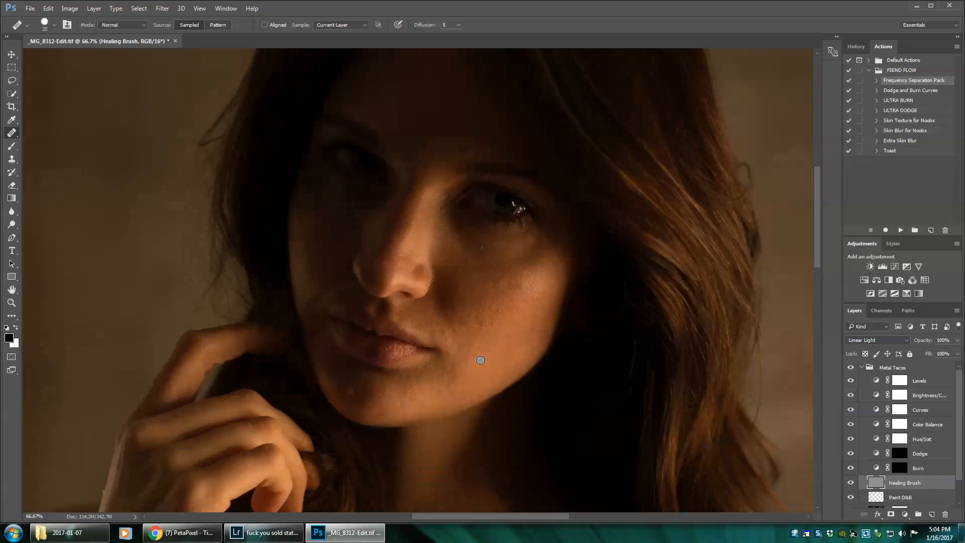
- Heal the skin spots beside the corner of the mouth and along the lower cheek using nearby clean skin
alt+click(470, 337)
drag(452, 362, 445, 361)
alt+click(472, 361)
click(451, 382)
scroll(475, 353, up, 2)
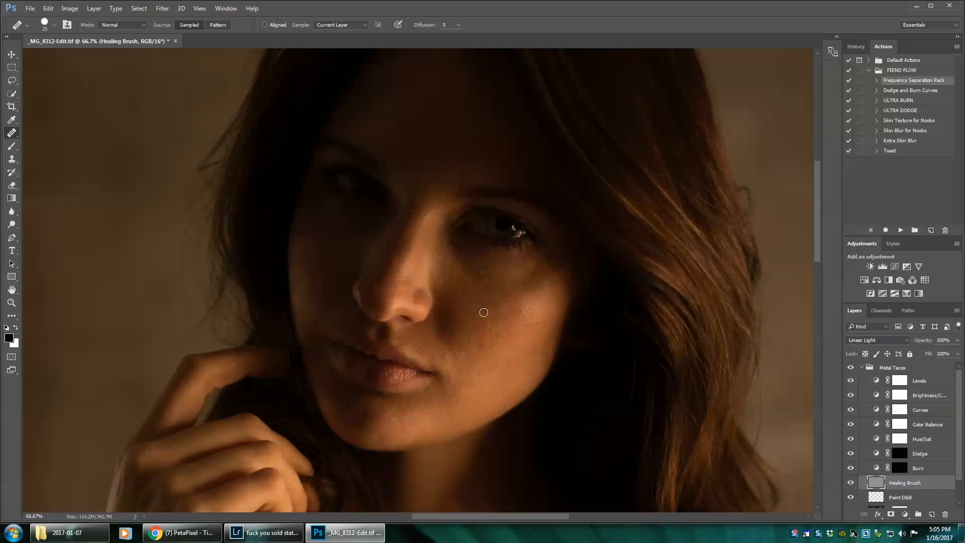
- Heal the remaining small blemishes under the eye, across the cheek and around the mouth and chin
scroll(495, 326, up, 1)
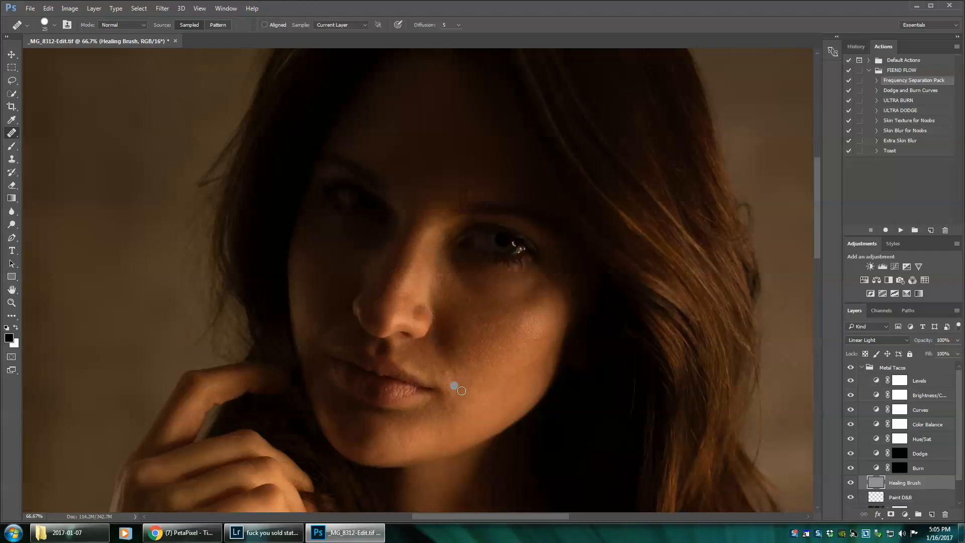
scroll(518, 396, up, 1)
scroll(515, 304, down, 3)
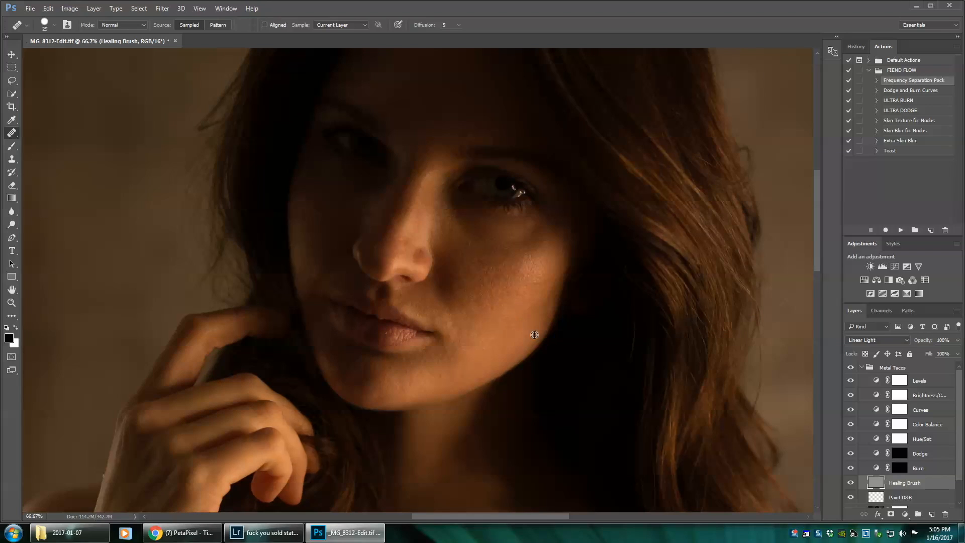
scroll(533, 301, down, 2)
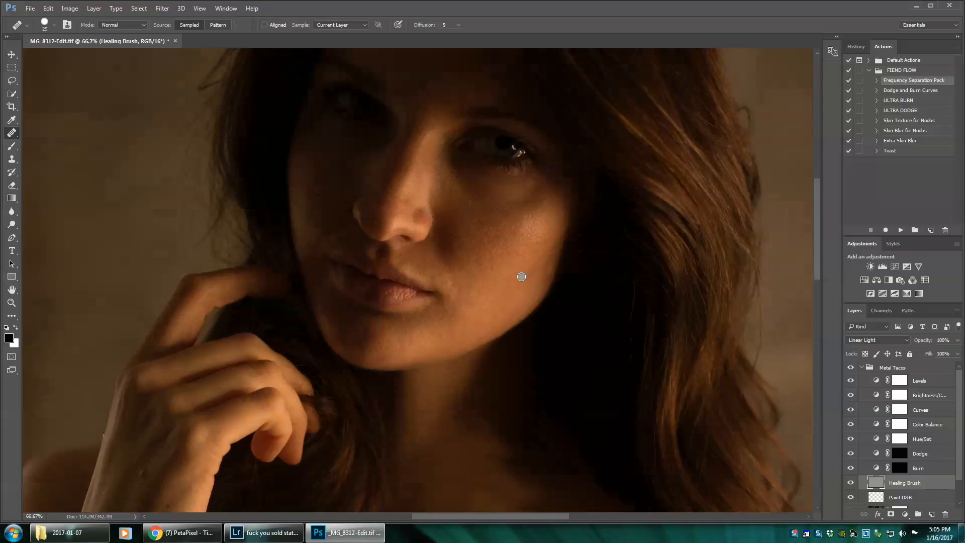
scroll(503, 272, up, 6)
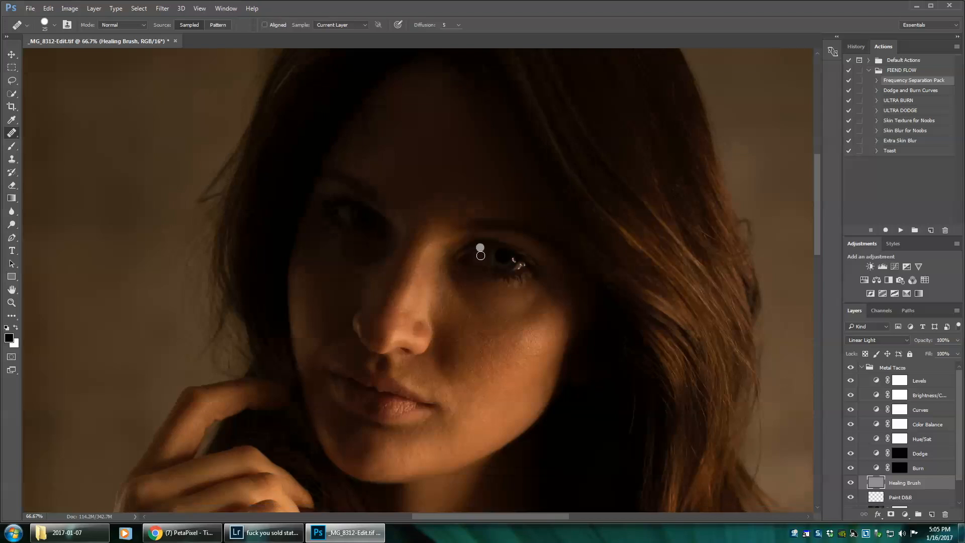
scroll(469, 262, down, 6)
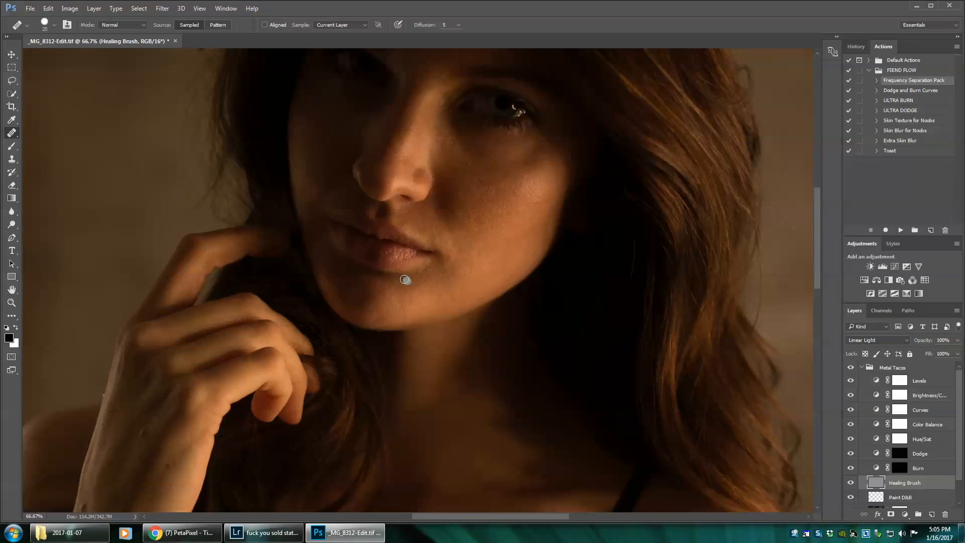
scroll(427, 304, up, 2)
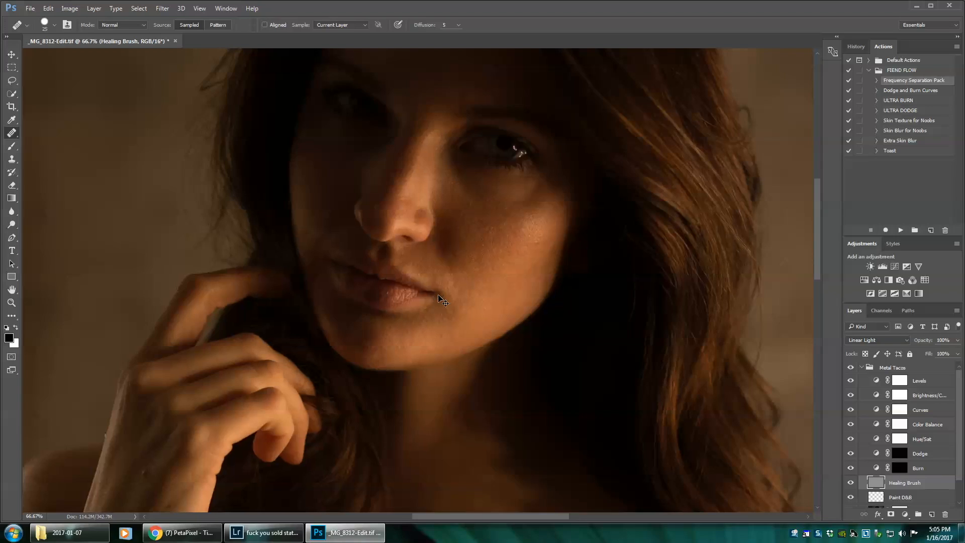
- Paint white on the Dodge layer mask with a 500 px brush at 3% flow to brighten the forehead
scroll(438, 295, down, 1)
scroll(438, 295, down, 2)
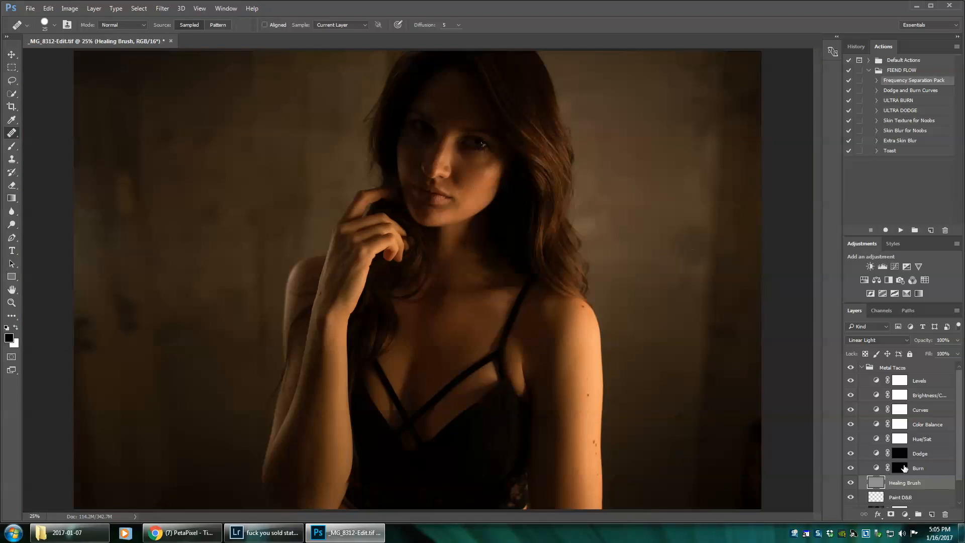
click(902, 453)
key(b)
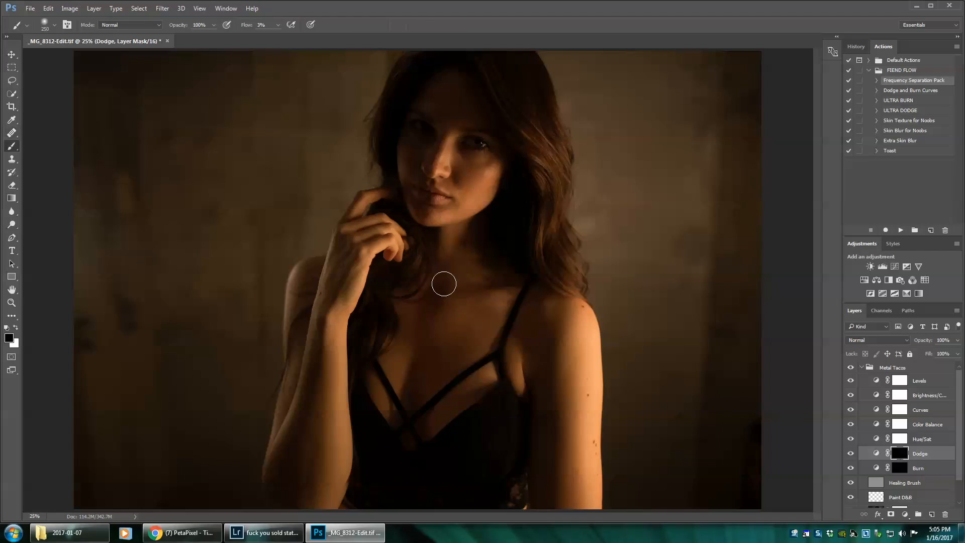
key(x)
scroll(442, 281, up, 1)
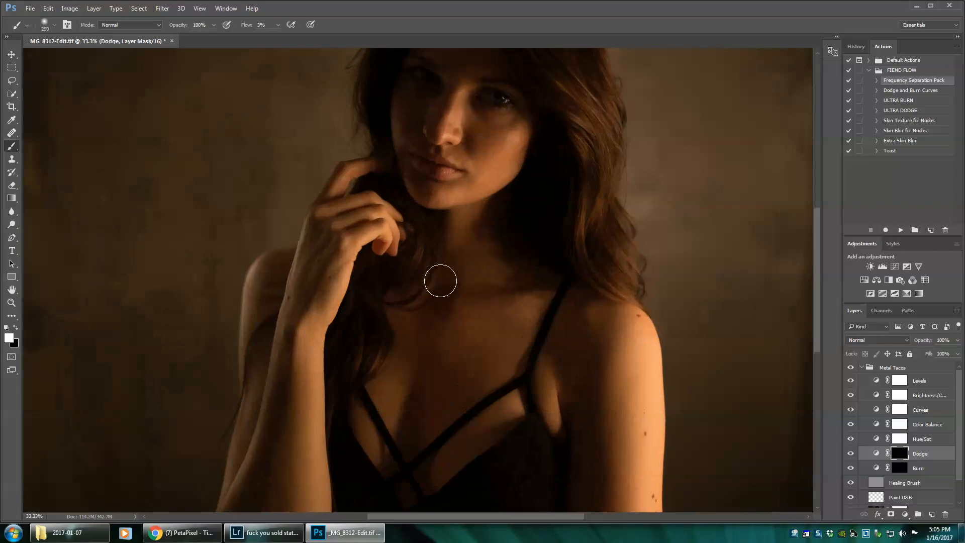
scroll(438, 278, down, 1)
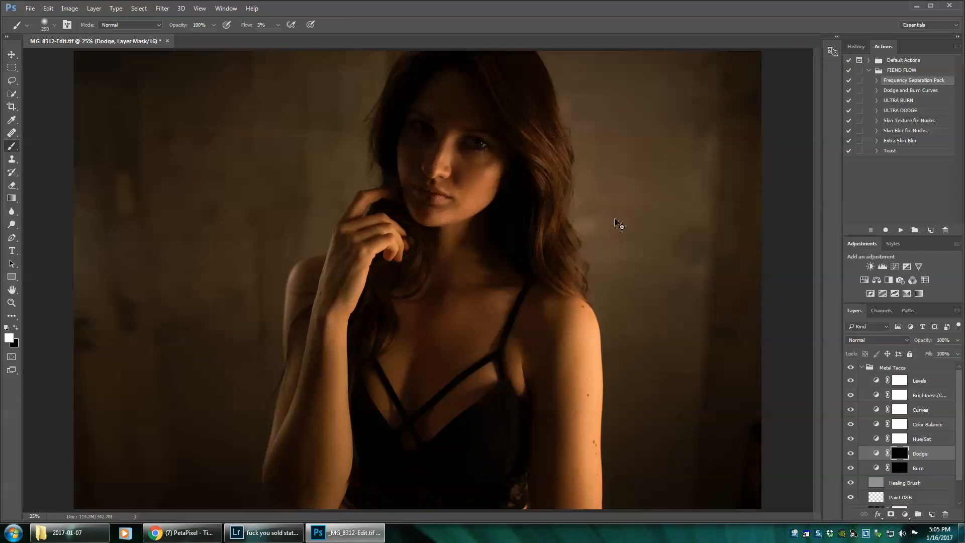
scroll(615, 219, down, 1)
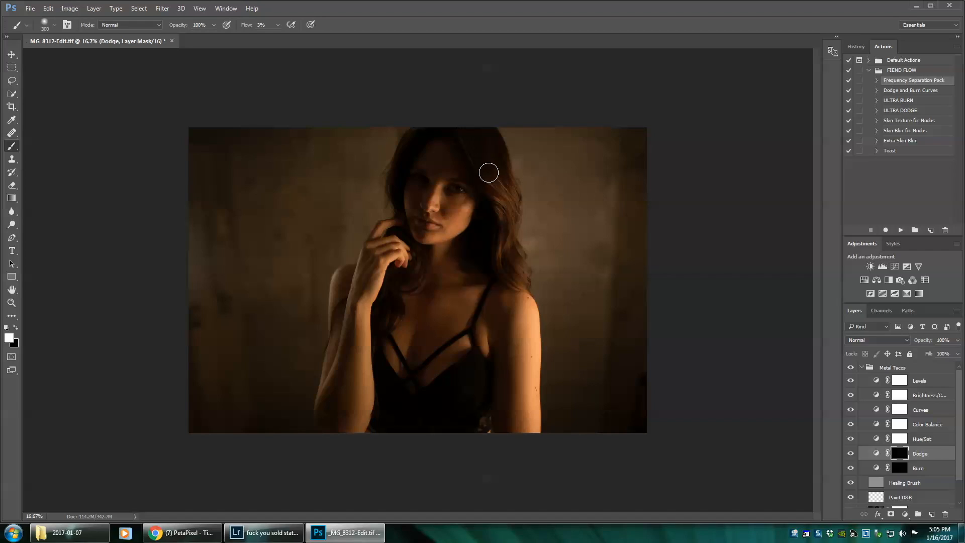
key(bracketright)
key(bracketright)
key(bracketright)
key(bracketright)
key(bracketleft)
drag(456, 158, 465, 179)
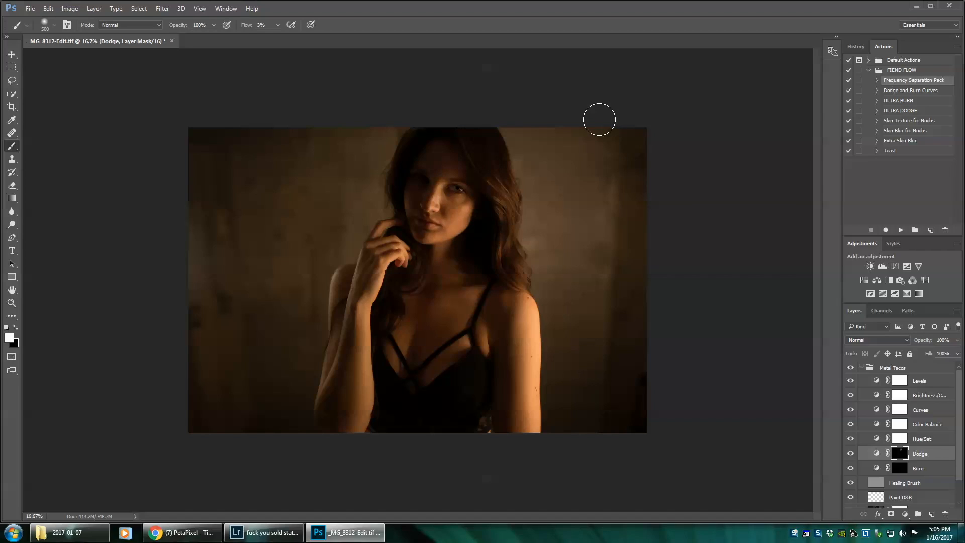
- Dodge the long hair beside the face down to the shoulder with a smaller brush
key(bracketleft)
key(bracketleft)
key(bracketleft)
key(bracketleft)
key(bracketleft)
key(bracketright)
key(bracketright)
mouse_move(496, 180)
mouse_down()
mouse_move(491, 213)
mouse_move(507, 193)
mouse_move(491, 267)
mouse_move(509, 256)
mouse_up()
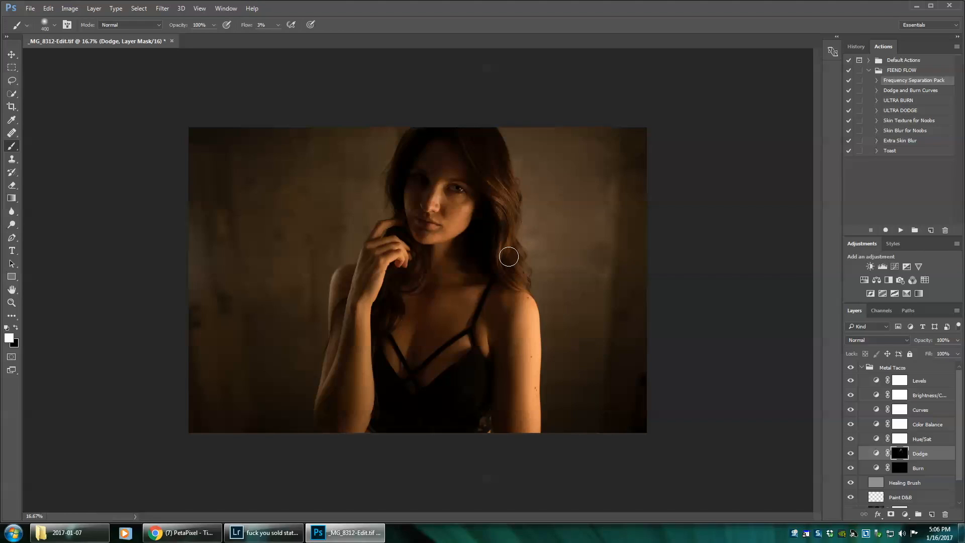
- Dodge the chest and neck with a 500 px brush, and the upper arm with a smaller one
key(bracketright)
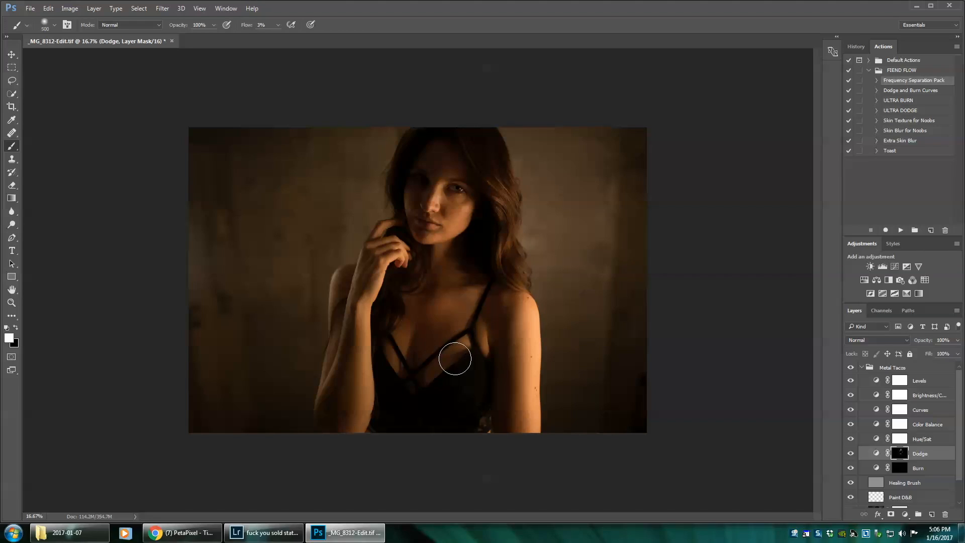
mouse_move(455, 358)
mouse_down()
mouse_move(410, 324)
mouse_move(396, 352)
mouse_move(447, 258)
mouse_up()
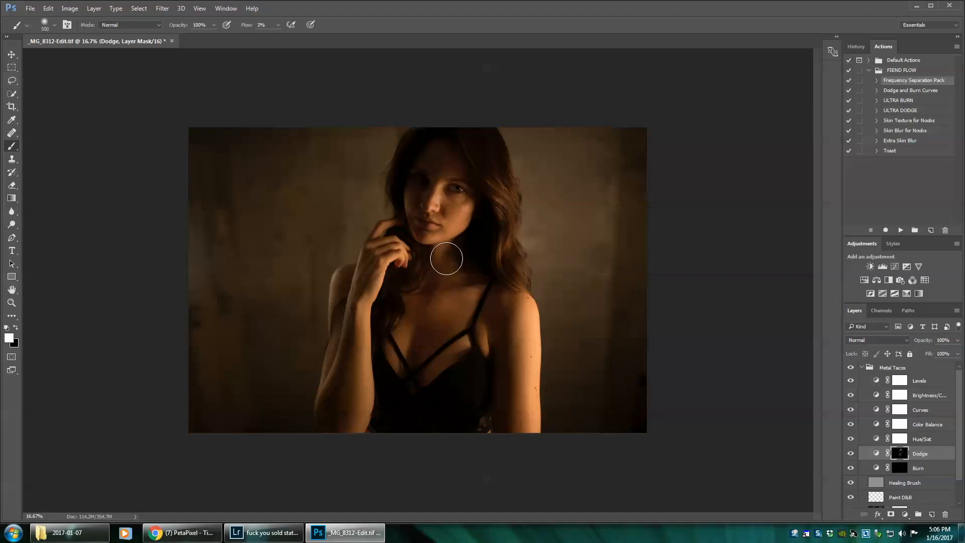
key(bracketleft)
key(bracketleft)
key(bracketleft)
mouse_move(514, 404)
mouse_down()
mouse_move(552, 341)
mouse_move(529, 384)
mouse_move(514, 350)
mouse_up()
- Dodge the front of the black top with a 700 px brush
key(bracketright)
key(bracketright)
key(bracketright)
key(bracketright)
key(bracketright)
key(bracketright)
key(bracketright)
key(bracketright)
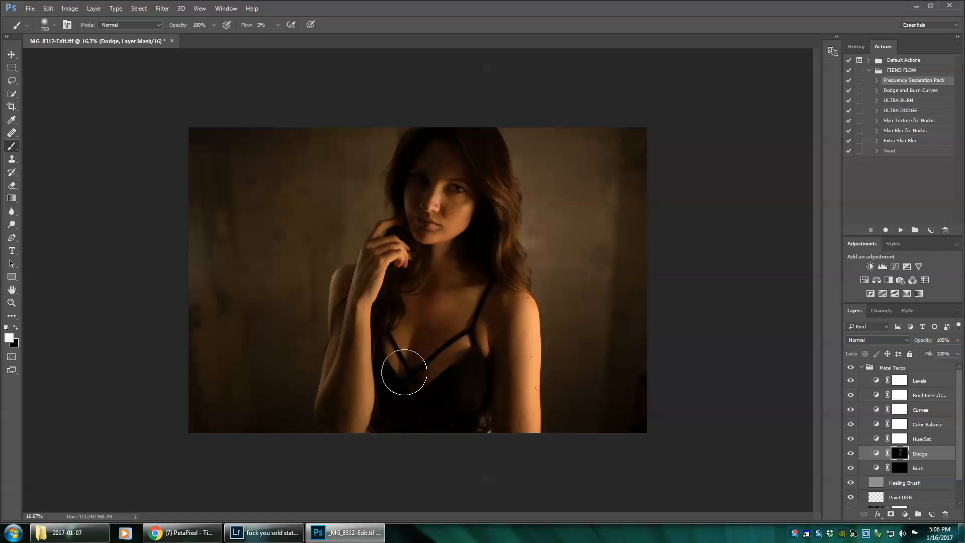
mouse_move(404, 372)
mouse_down()
mouse_move(450, 393)
mouse_move(446, 419)
mouse_move(408, 399)
mouse_up()
- Dodge the lit cheek beside the nose with the brush reduced to 80 px
key(bracketleft)
key(bracketleft)
key(bracketleft)
key(bracketleft)
key(bracketleft)
key(bracketleft)
key(bracketleft)
key(bracketleft)
key(bracketleft)
key(ctrl+plus)
key(ctrl+plus)
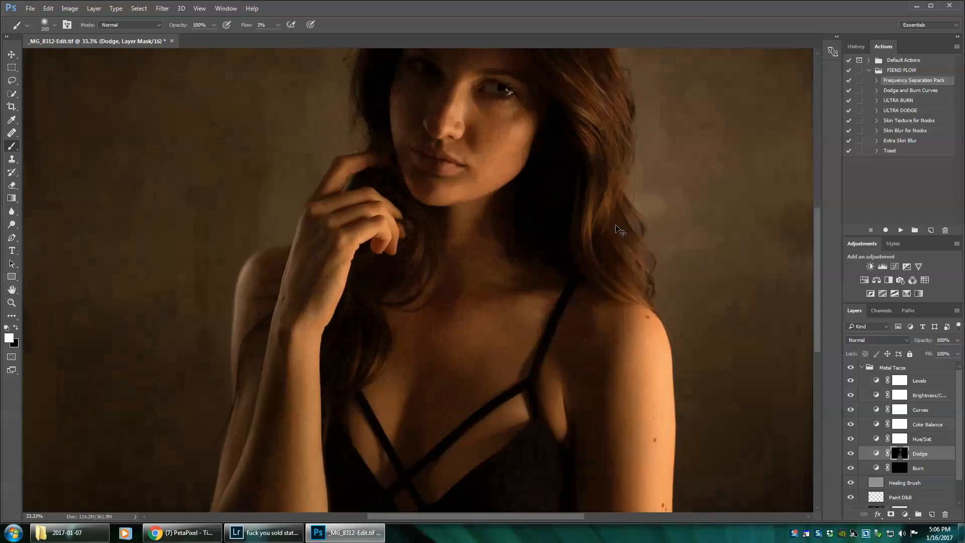
key(ctrl+plus)
scroll(621, 228, up, 3)
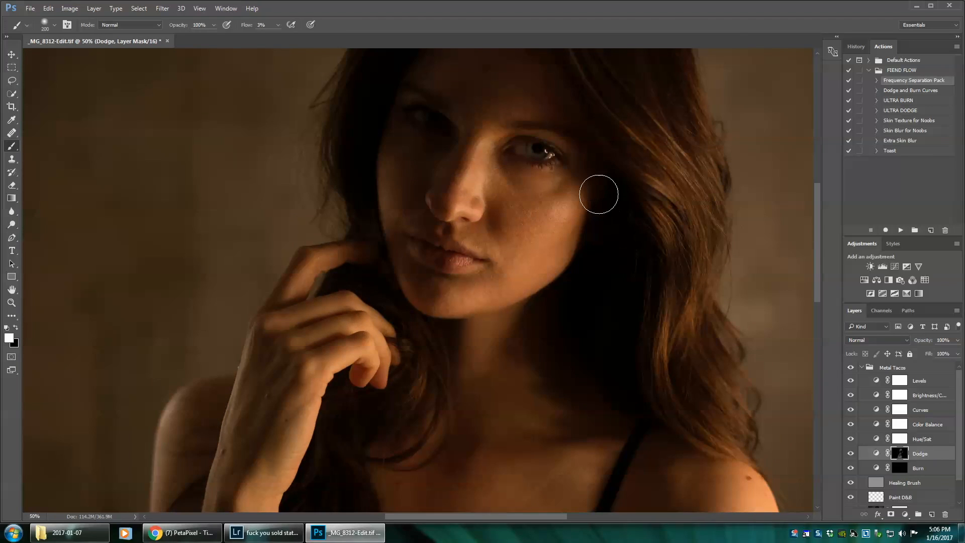
key(ctrl+plus)
scroll(519, 272, down, 3)
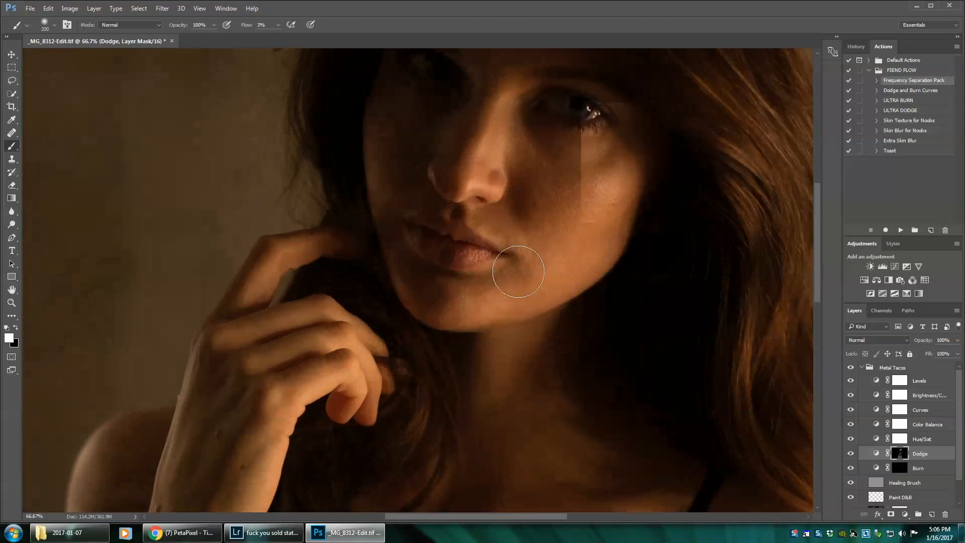
key(bracketleft)
key(bracketleft)
key(bracketleft)
key(bracketleft)
key(bracketleft)
key(bracketleft)
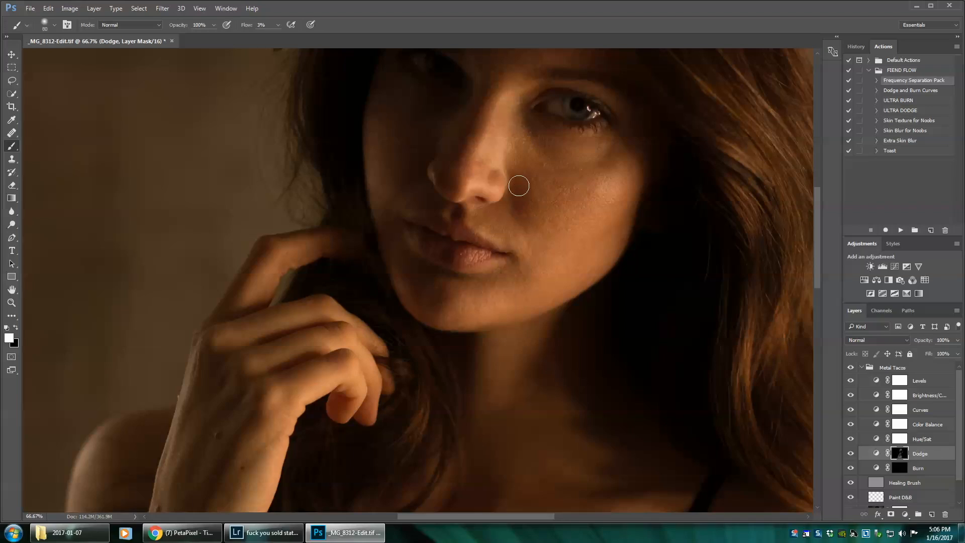
- Dodge the skin beside the mouth corner and below the lower lip with a 60 px, then 45 px brush
key(bracketleft)
key(bracketleft)
scroll(524, 133, up, 2)
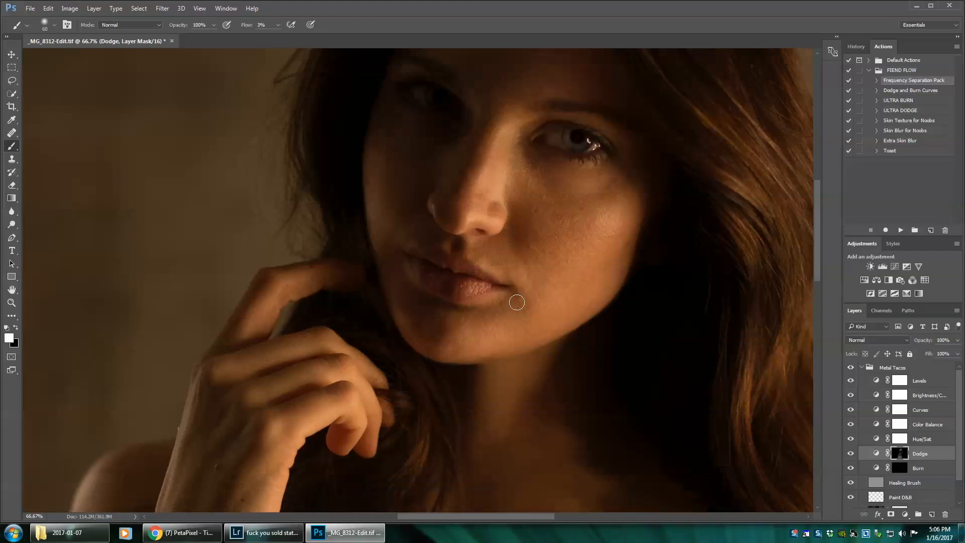
key(bracketleft)
key(bracketleft)
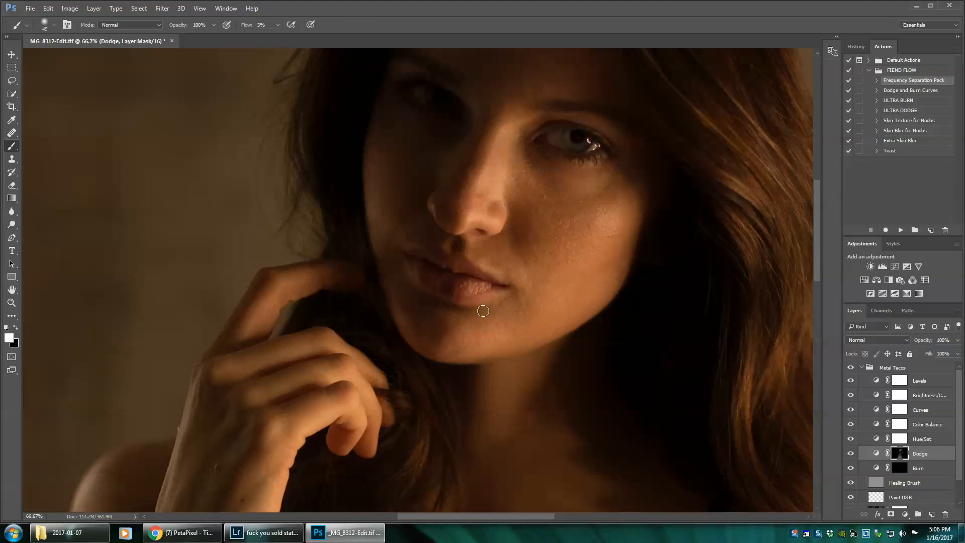
- Dodge the nose and the area around the lit eye with a 45 px brush, then a 30 px one
scroll(483, 311, up, 2)
scroll(499, 299, up, 2)
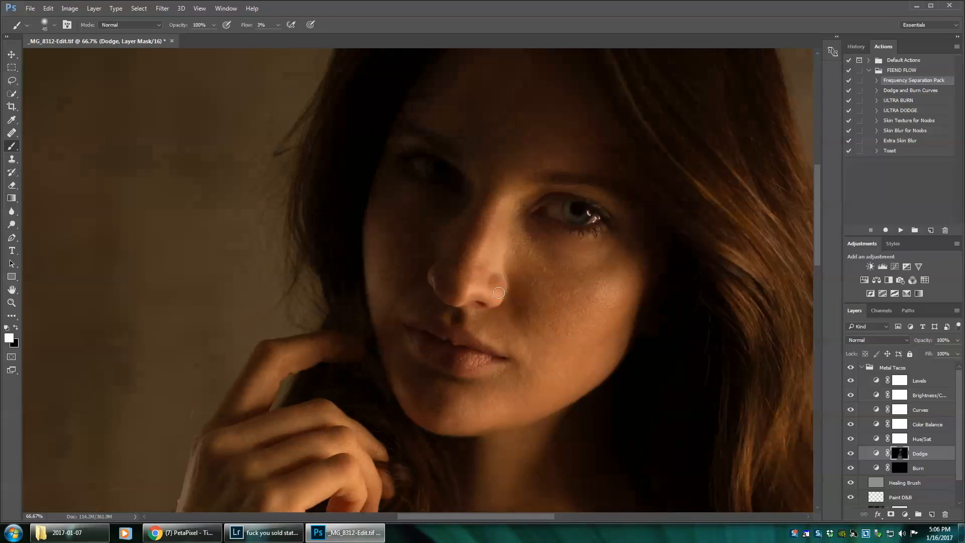
scroll(499, 293, up, 1)
key(bracketleft)
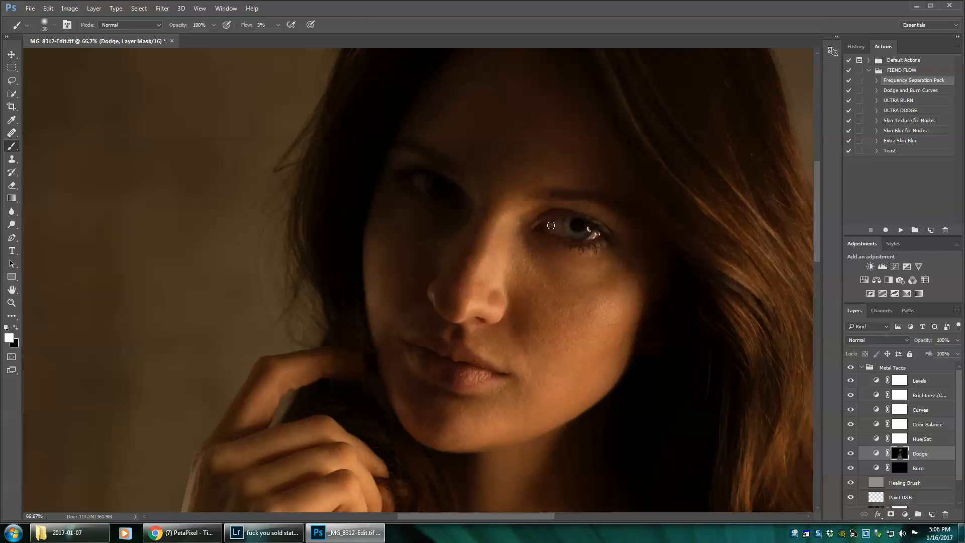
scroll(654, 208, down, 2)
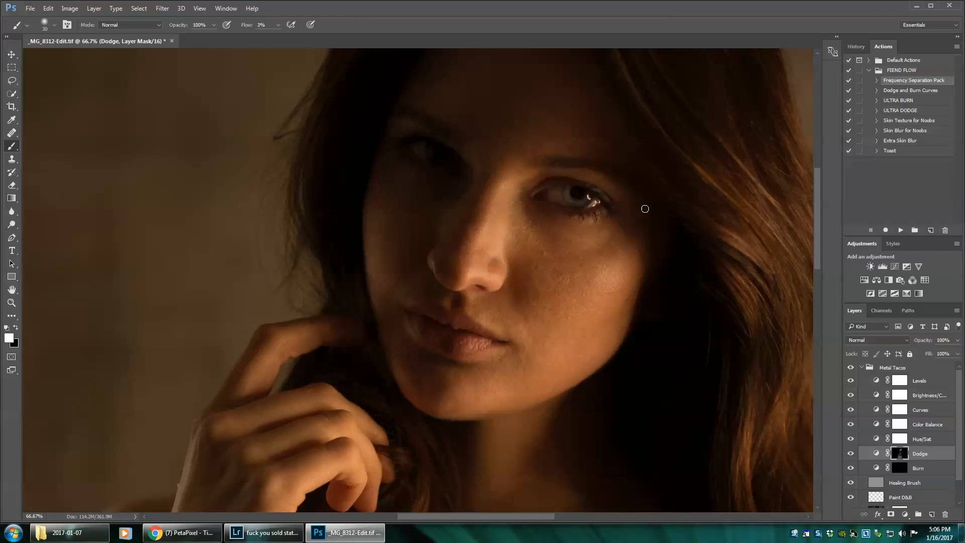
scroll(473, 401, down, 1)
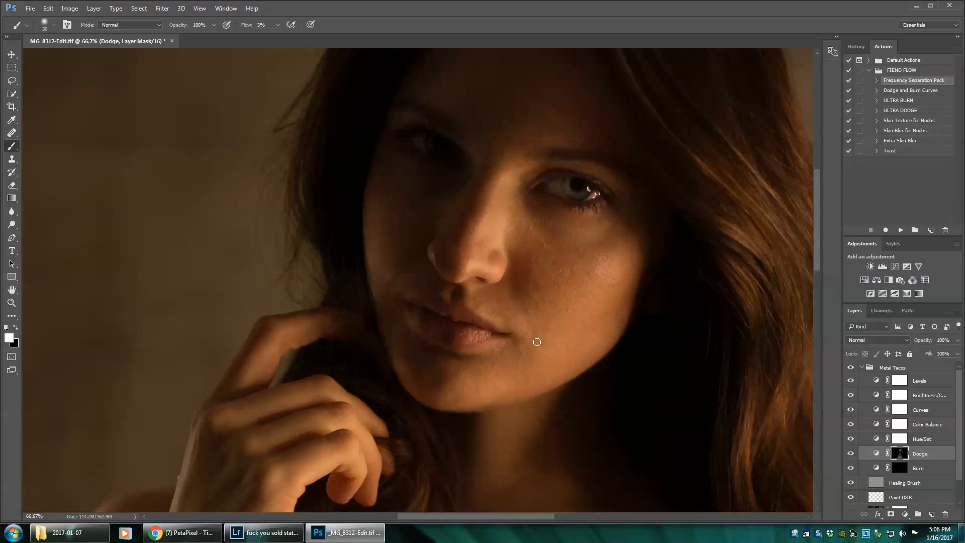
scroll(569, 291, up, 3)
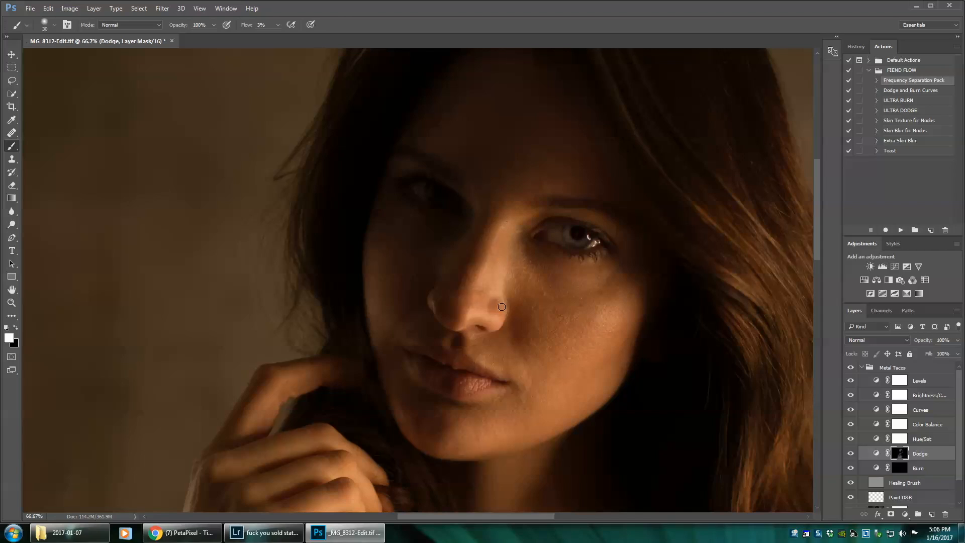
scroll(502, 307, down, 6)
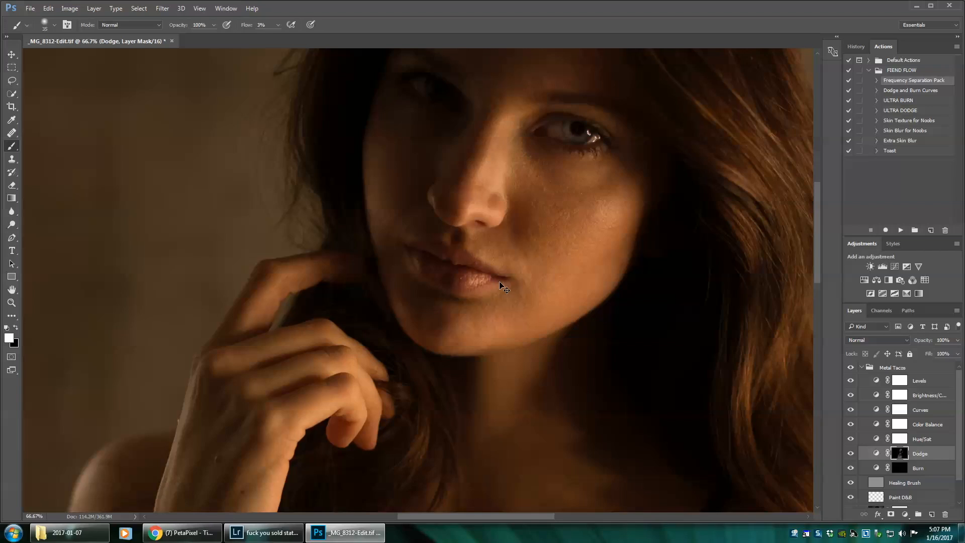
- Select the Burn layer's mask
key(ctrl+minus)
key(ctrl+minus)
key(ctrl+minus)
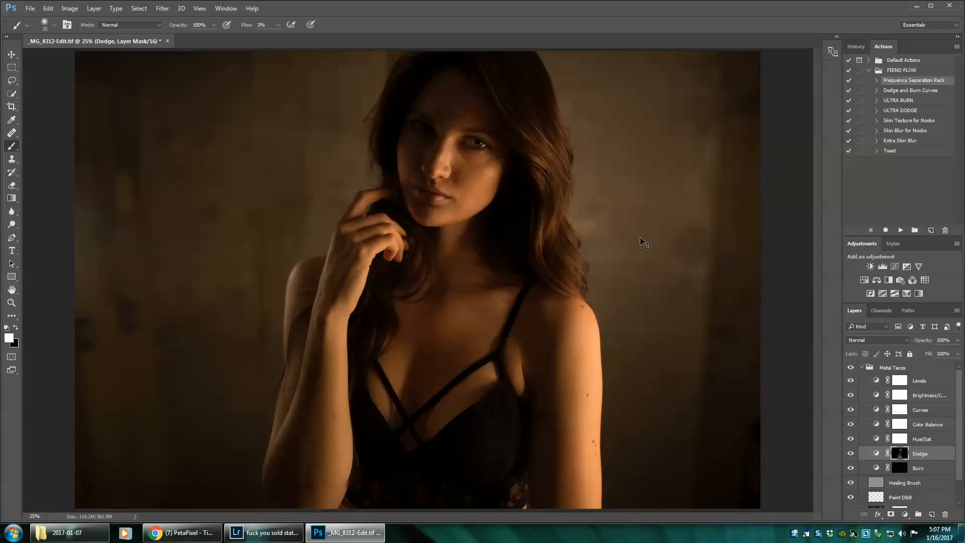
key(ctrl+minus)
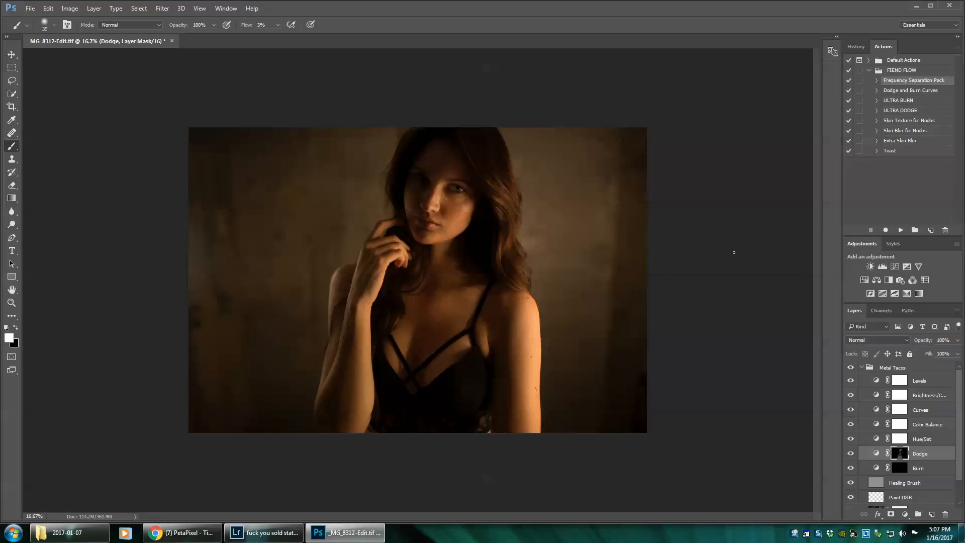
click(902, 466)
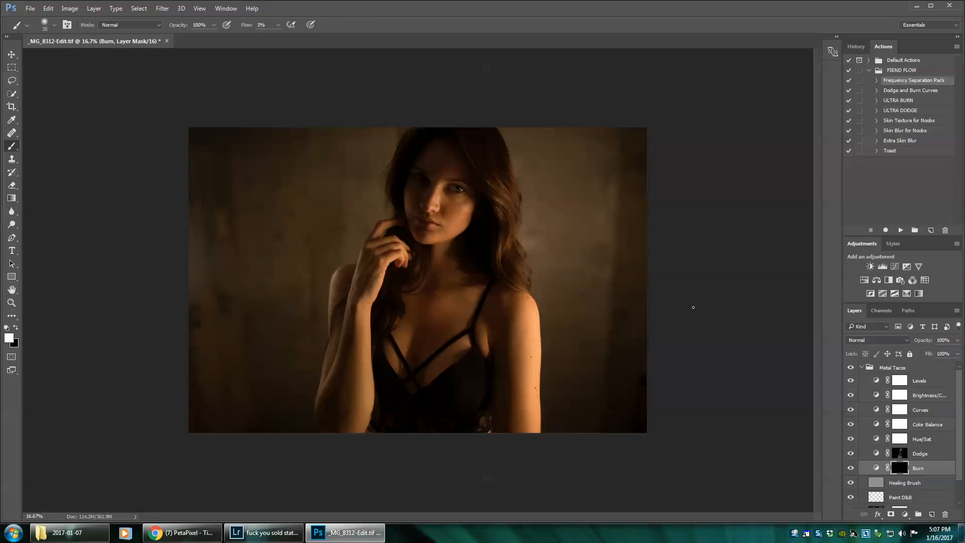
key(ctrl+plus)
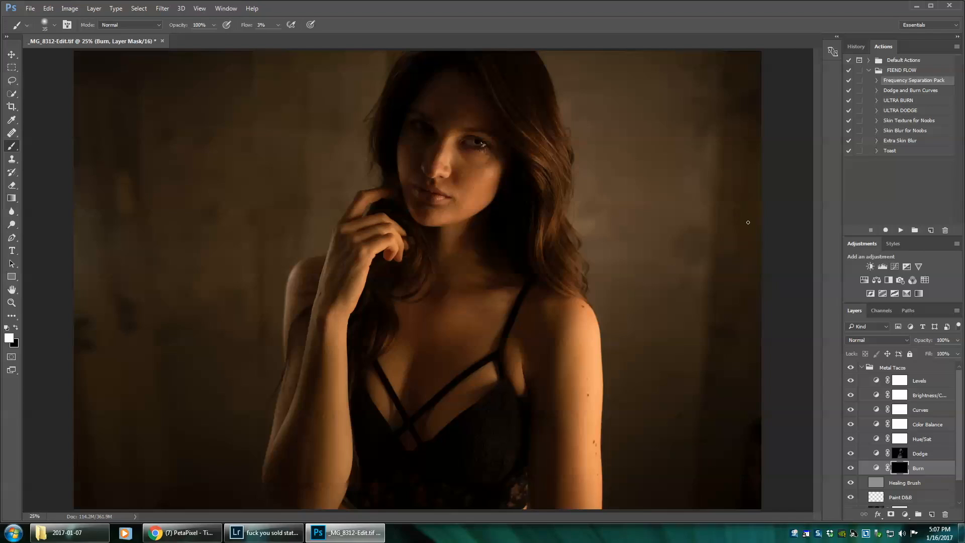
key(ctrl+minus)
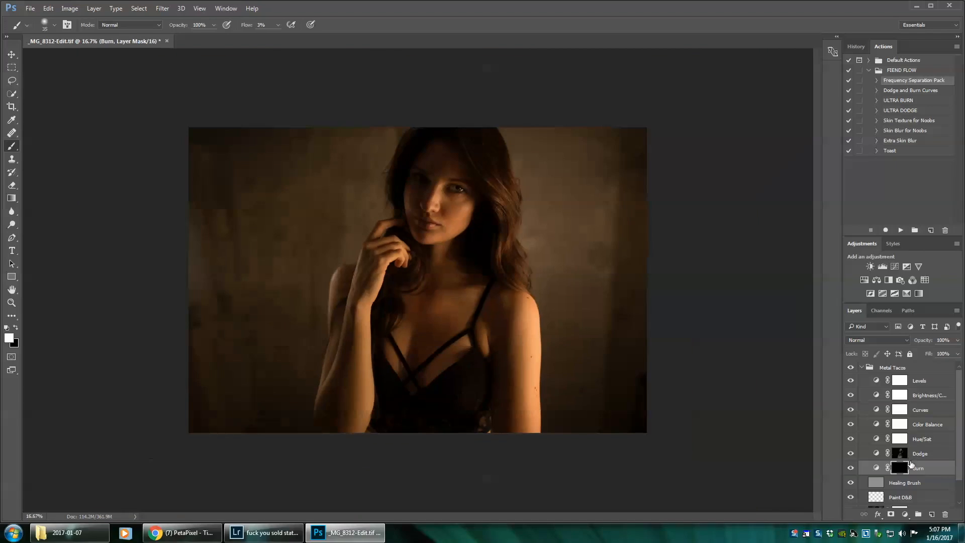
- Select the SHARP MASK layer's mask and make black the foreground color
scroll(878, 484, down, 2)
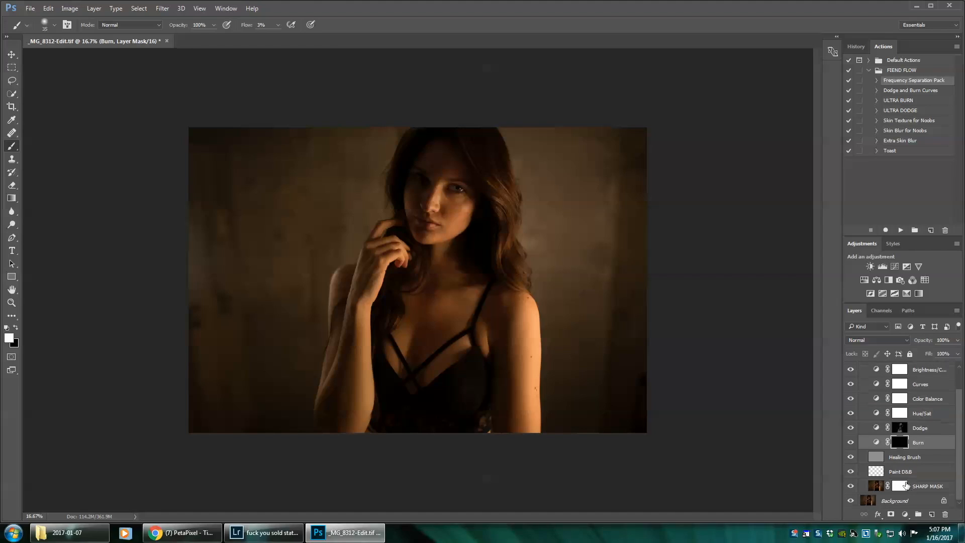
click(901, 486)
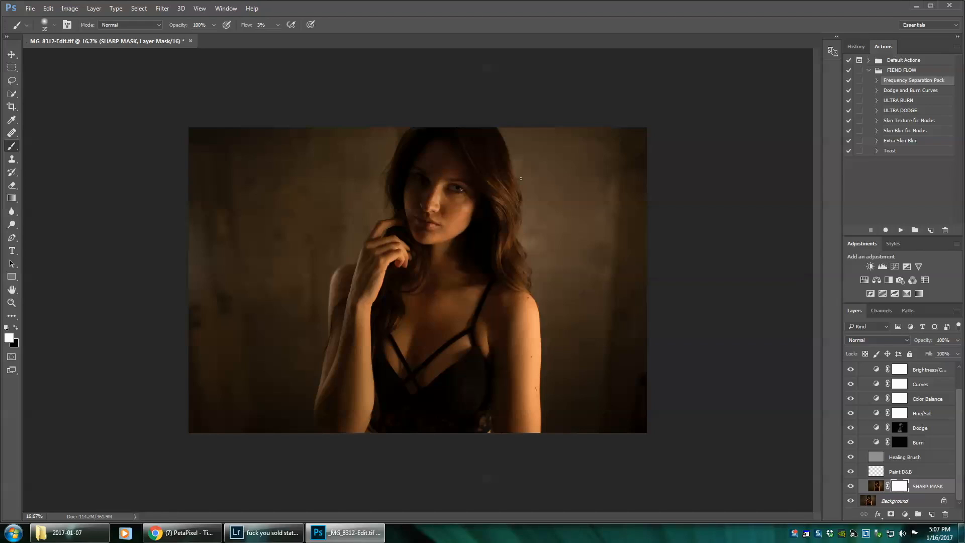
key(x)
key(ctrl+plus)
key(ctrl+plus)
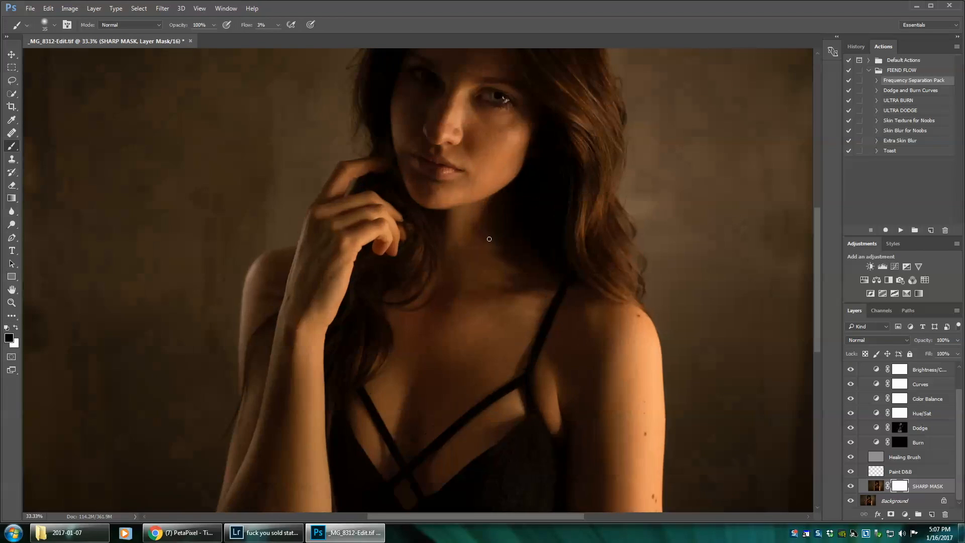
scroll(489, 238, down, 2)
scroll(492, 234, up, 6)
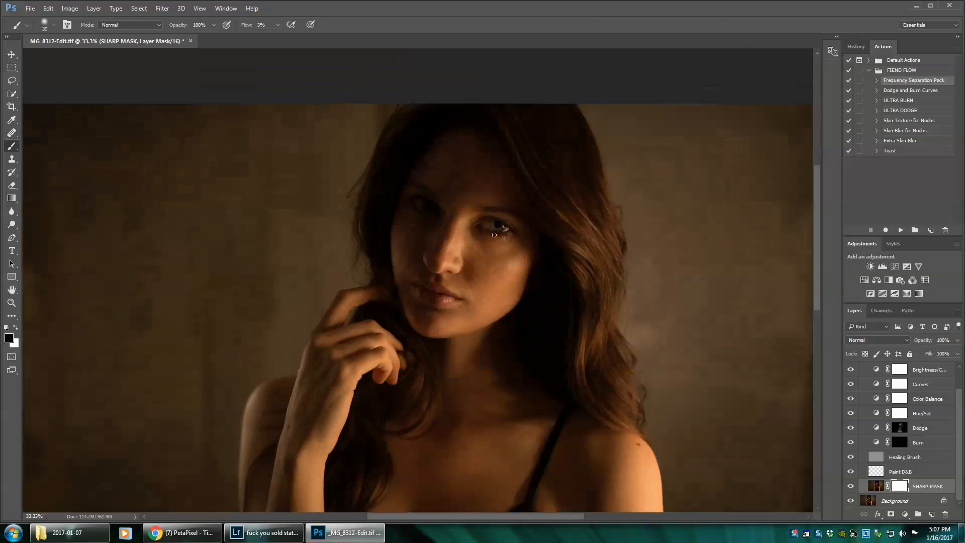
scroll(494, 235, down, 2)
key(ctrl+plus)
key(ctrl+plus)
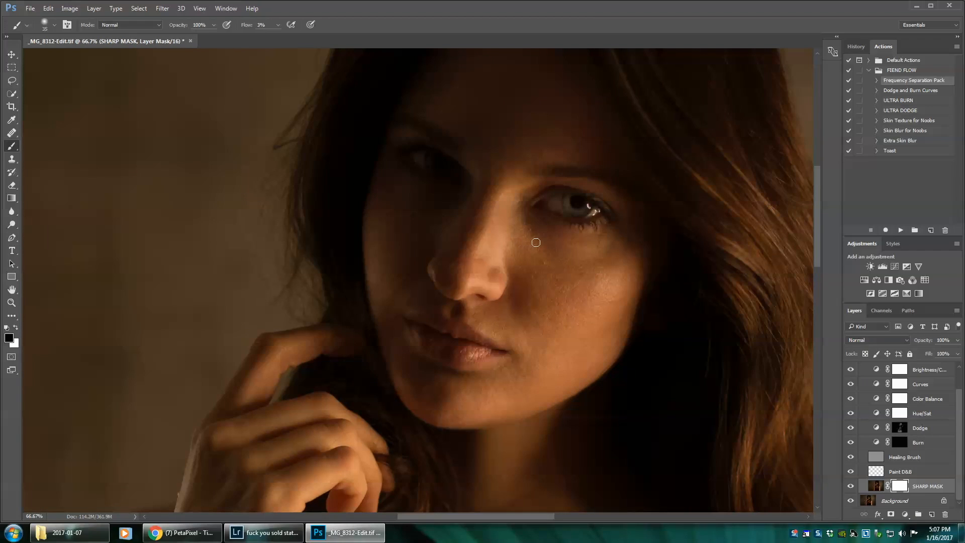
- Paint black at 3% flow on the SHARP MASK layer's mask over the lit cheek with a 125 px brush
key(bracketright)
key(bracketright)
key(bracketright)
key(bracketright)
key(bracketright)
key(bracketright)
key(bracketright)
key(bracketright)
key(bracketleft)
key(bracketright)
key(bracketright)
scroll(409, 272, up, 2)
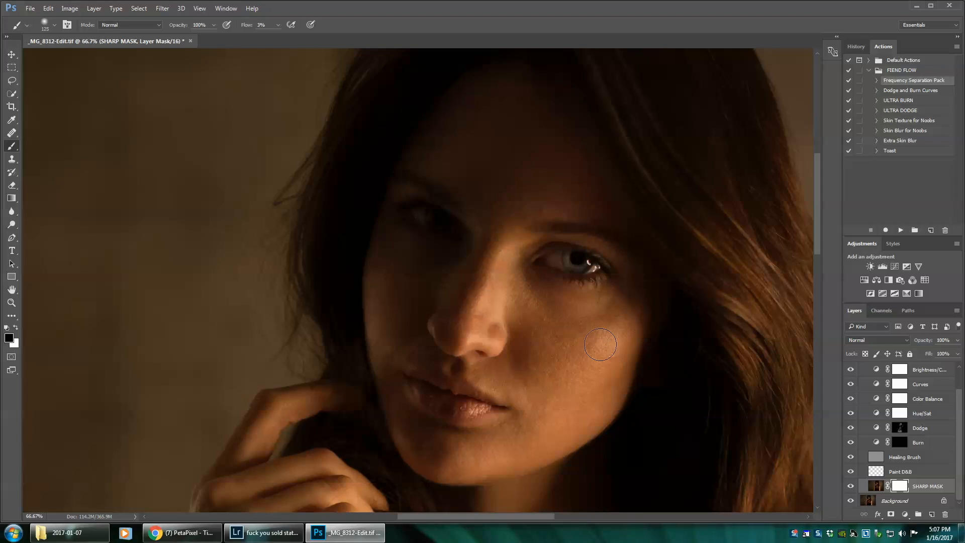
- Paint black on the SHARP MASK layer's mask over the jaw and forehead with a 100 px brush
key(bracketleft)
scroll(558, 393, down, 3)
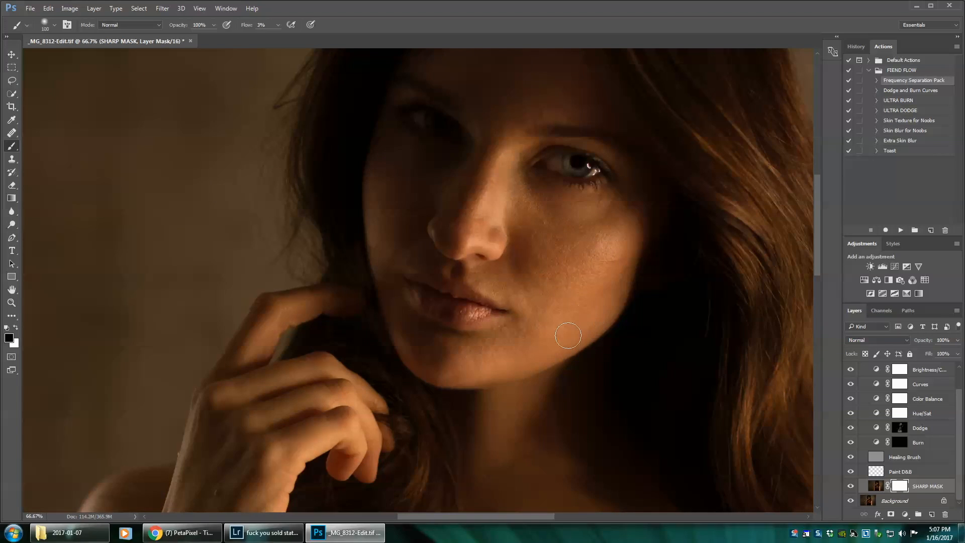
scroll(509, 330, up, 4)
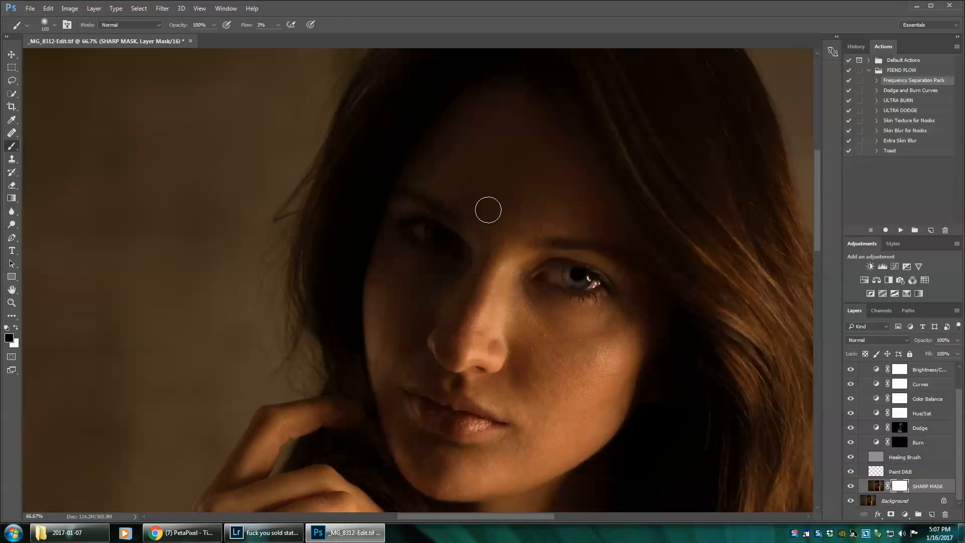
- Paint black on the SHARP MASK layer's mask around the lit eye with the brush reduced to 40 px
scroll(487, 209, down, 2)
key(bracketleft)
key(bracketleft)
key(bracketleft)
key(bracketleft)
key(bracketleft)
key(bracketleft)
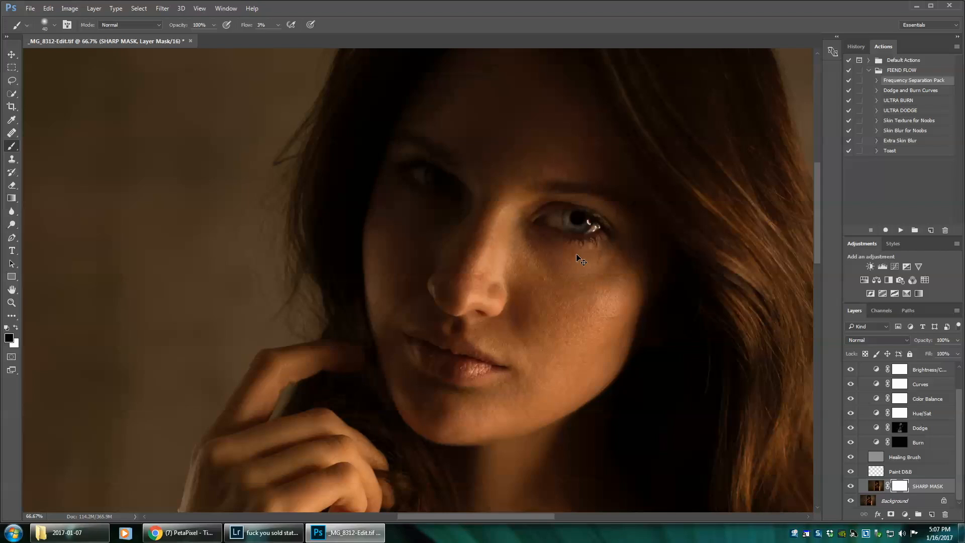
- Heal the lines and spots on the chest on the Healing Brush layer with a 35 px Healing Brush
scroll(585, 251, down, 3)
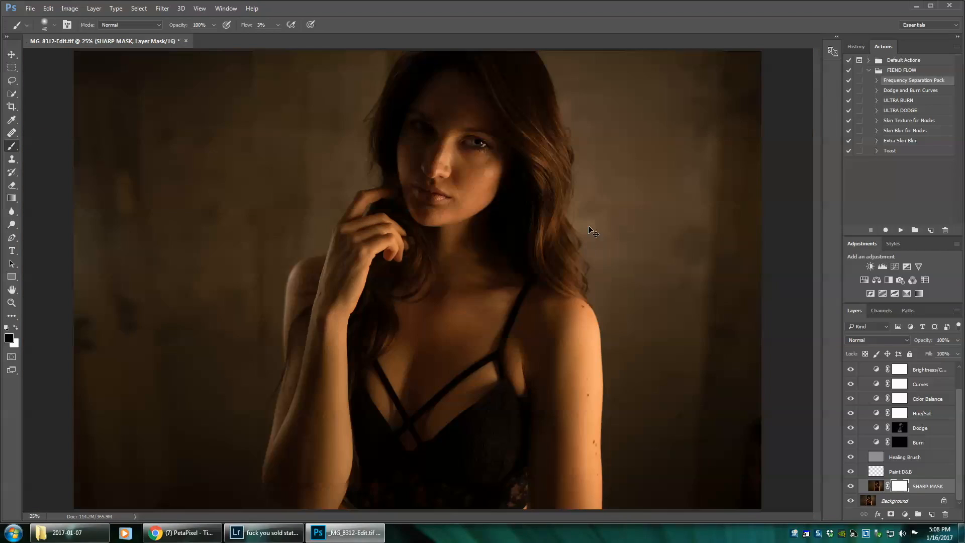
scroll(563, 341, up, 3)
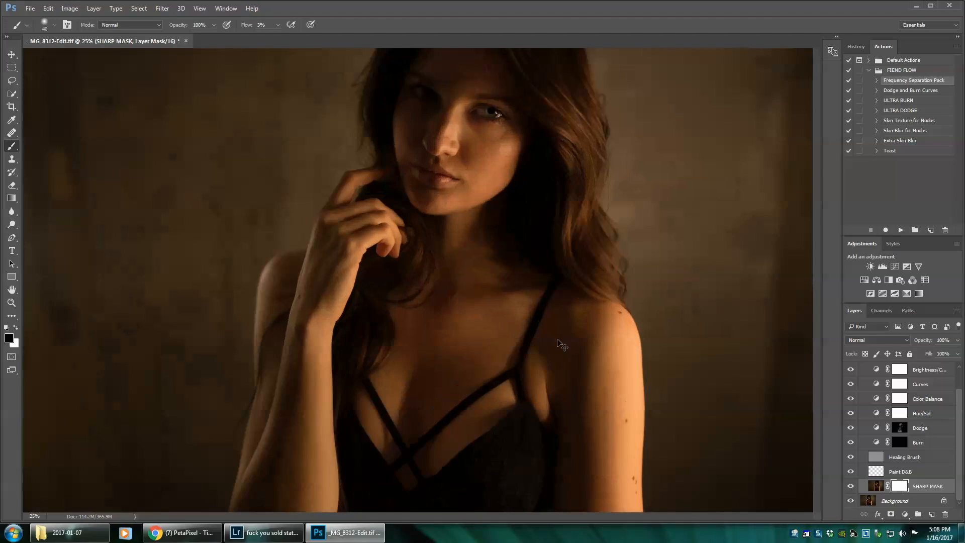
scroll(573, 346, up, 1)
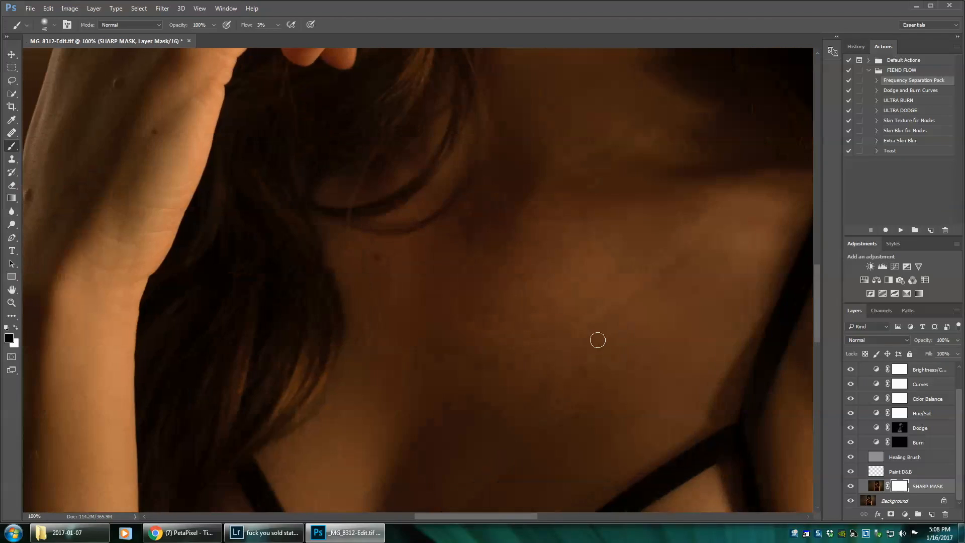
click(876, 459)
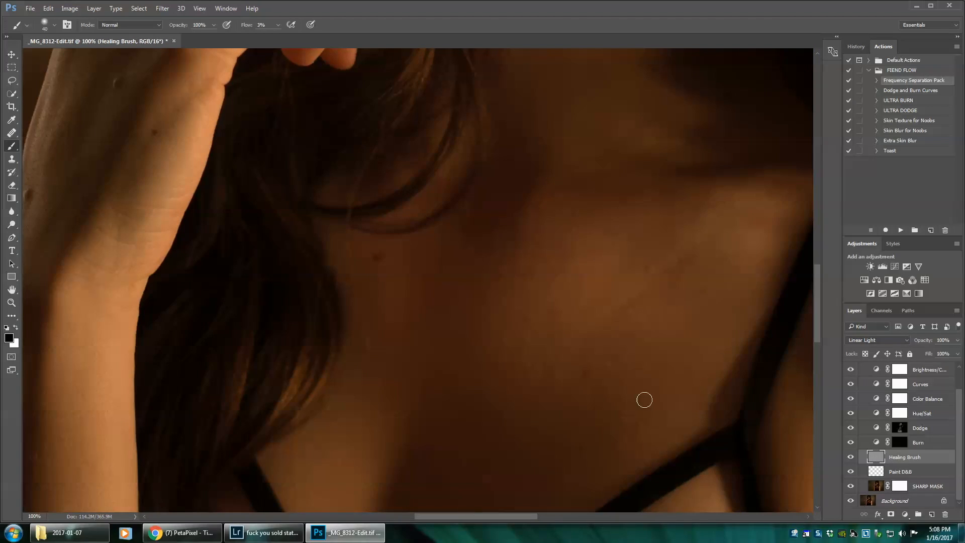
key(j)
key(ctrl+plus)
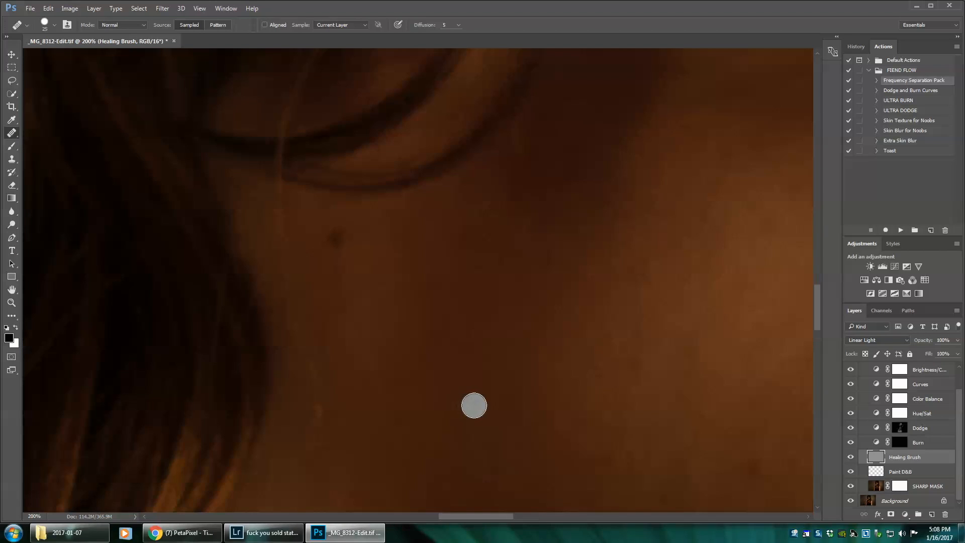
key(ctrl+minus)
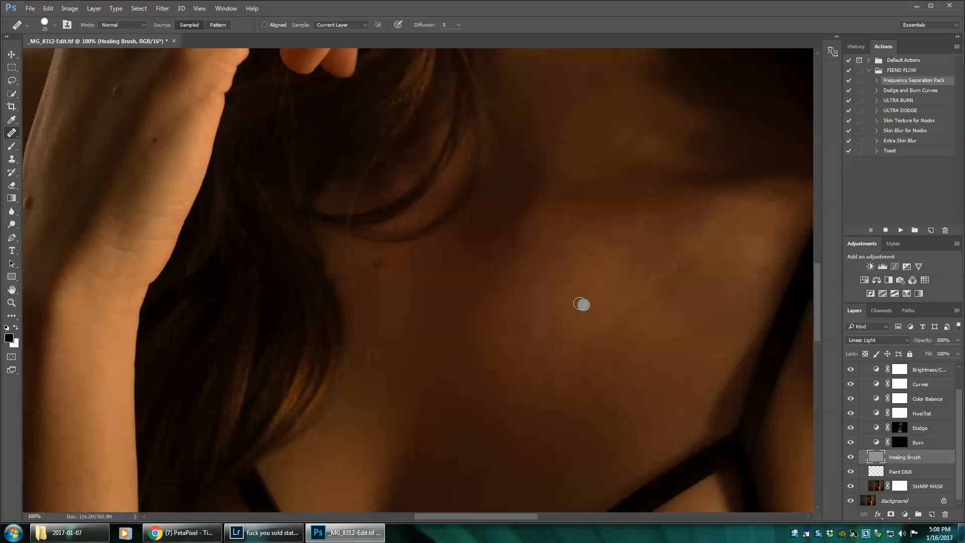
key(bracketright)
mouse_move(577, 304)
mouse_down()
mouse_move(592, 333)
mouse_move(664, 301)
mouse_up()
click(683, 264)
click(656, 273)
click(717, 237)
click(625, 341)
click(662, 321)
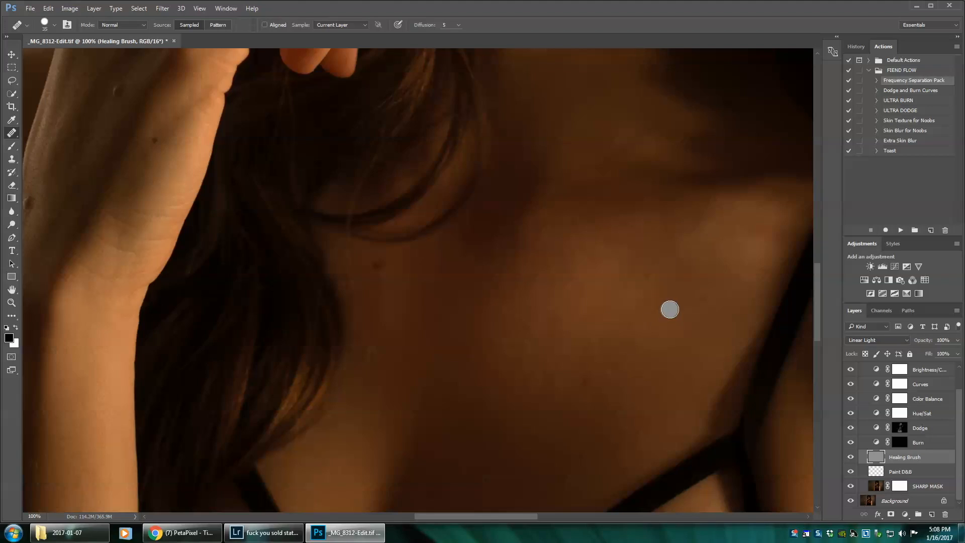
- Sample clean skin near the shoulder strap and heal the remaining marks on the upper chest
alt+click(747, 255)
drag(759, 243, 764, 221)
click(679, 263)
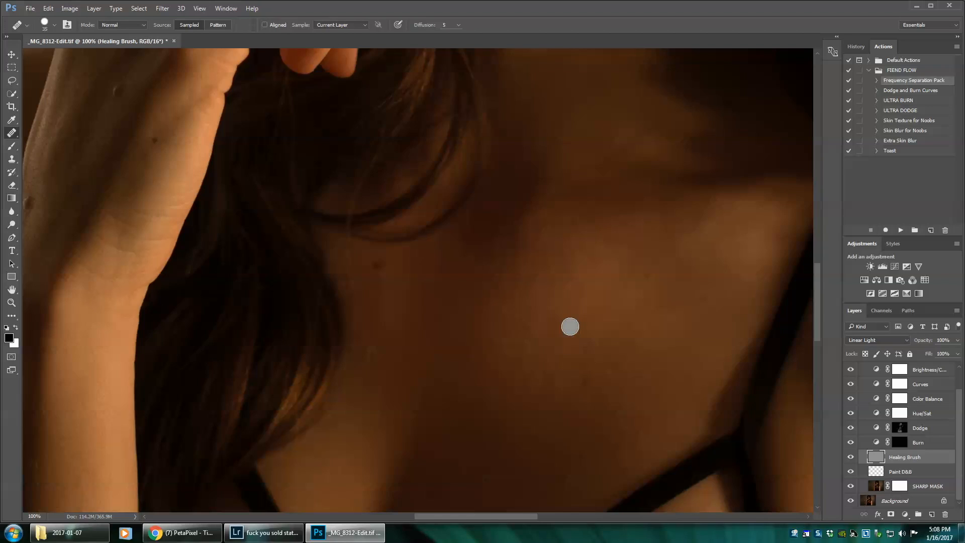
scroll(570, 327, down, 3)
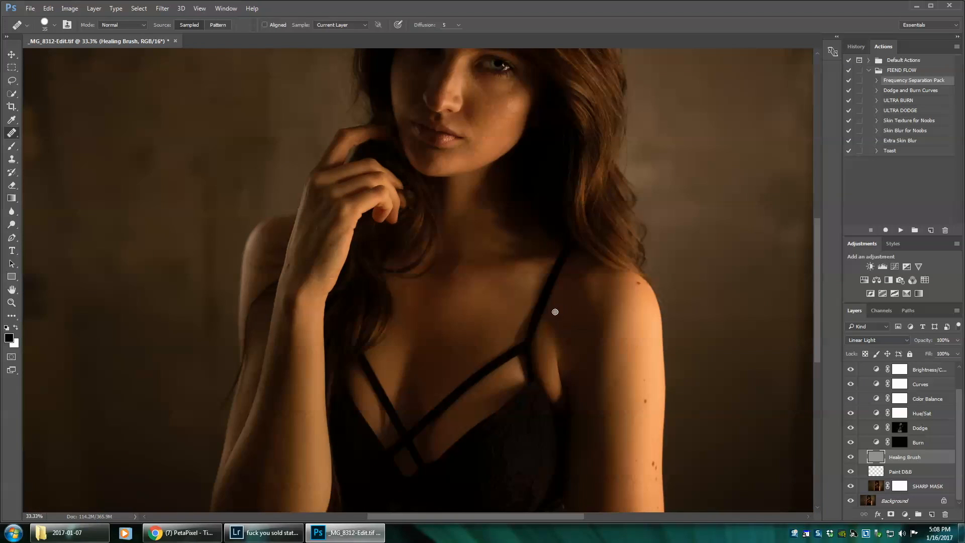
- Select the Burn layer's mask and set up the Brush with white as the foreground colour
key(ctrl+plus)
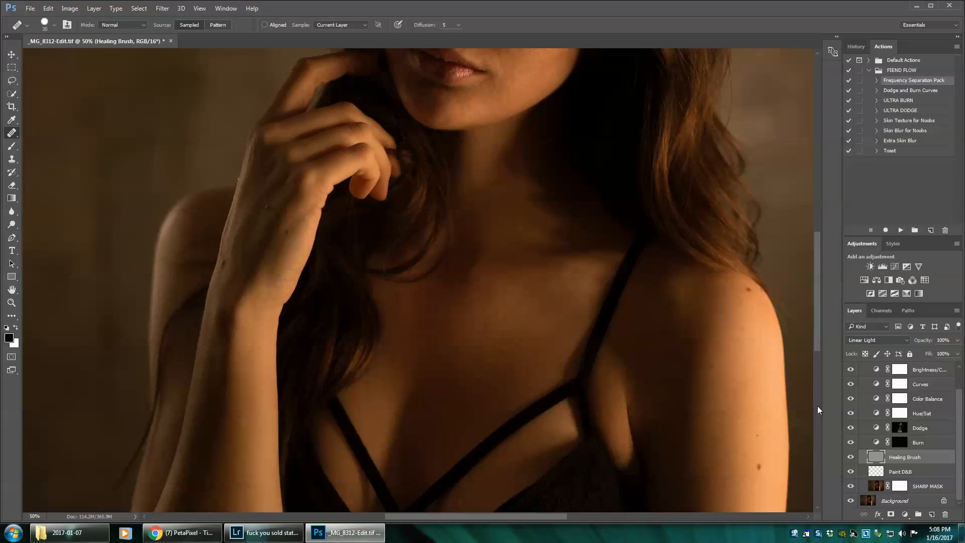
click(900, 442)
key(b)
key(x)
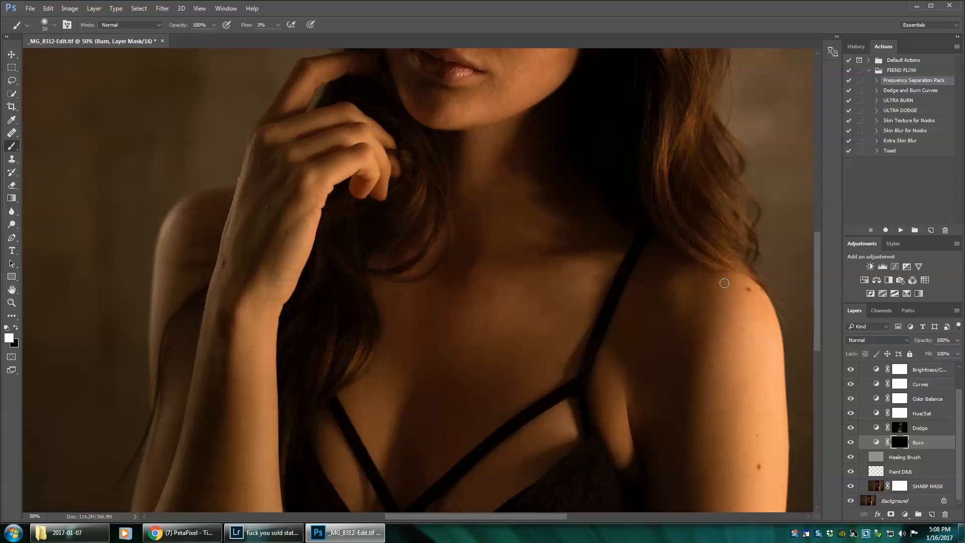
- Collapse the Metal Tacos group and toggle its visibility to compare the whole portrait before and after retouching
drag(820, 266, 822, 300)
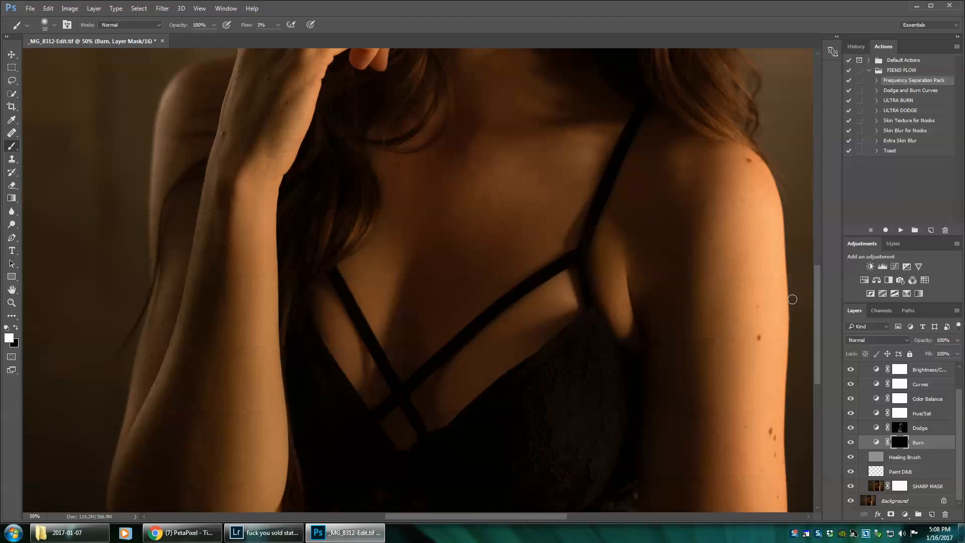
key(ctrl+minus)
key(ctrl+minus)
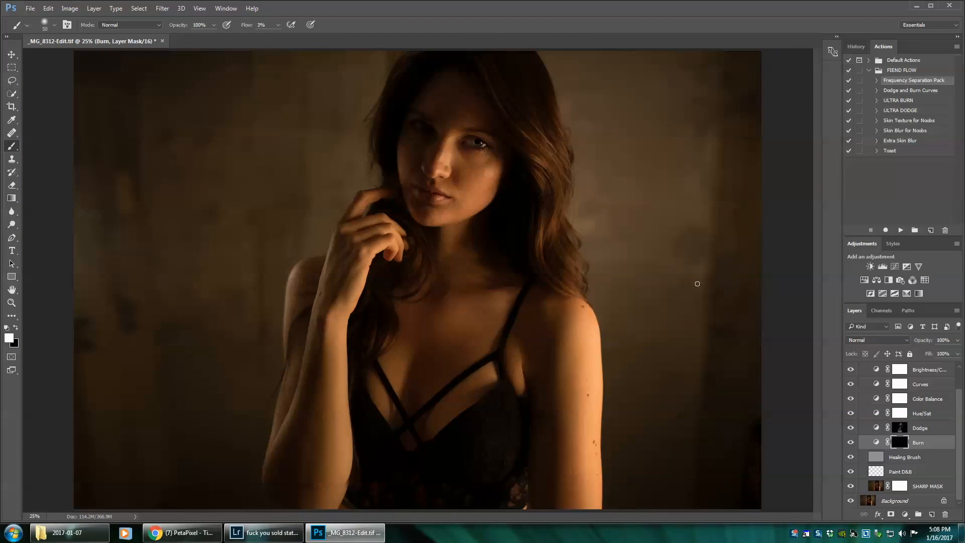
key(ctrl+minus)
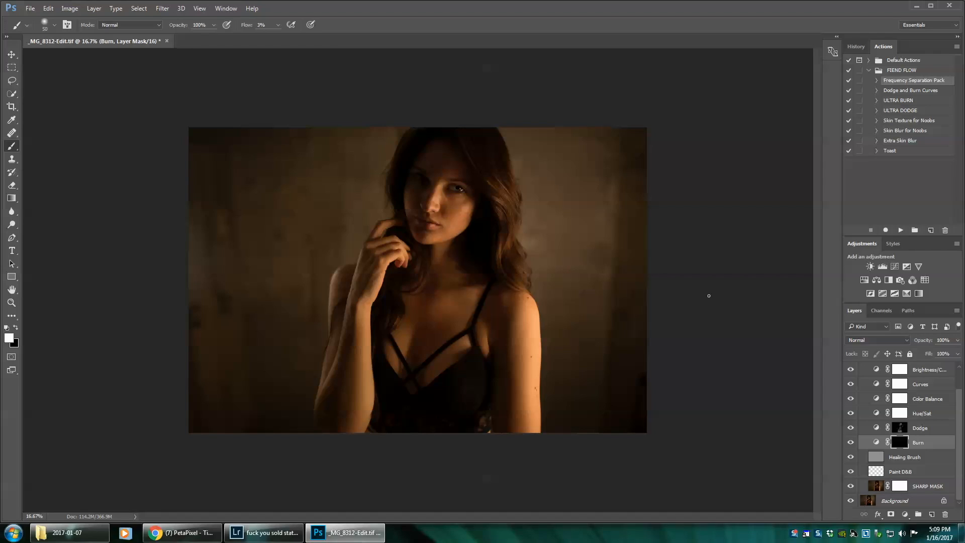
drag(957, 409, 961, 381)
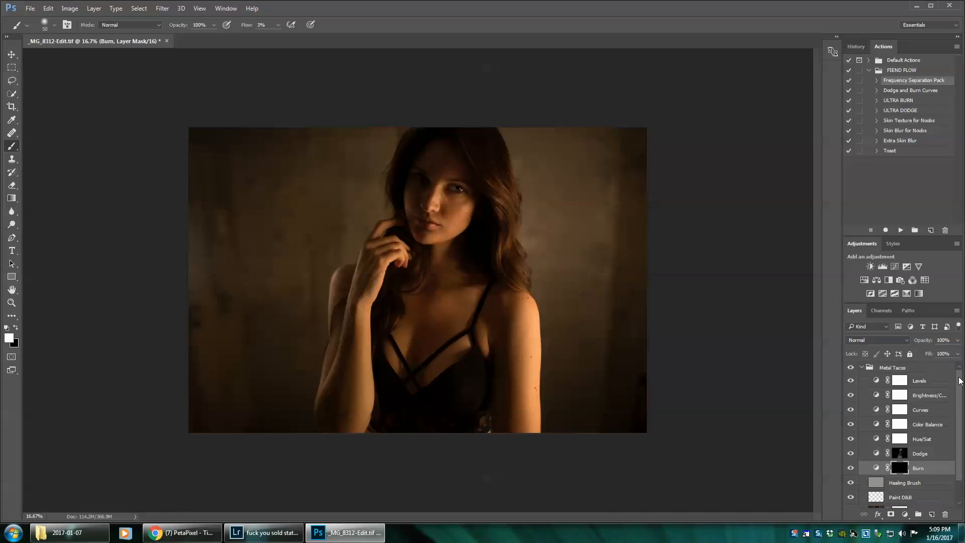
click(863, 369)
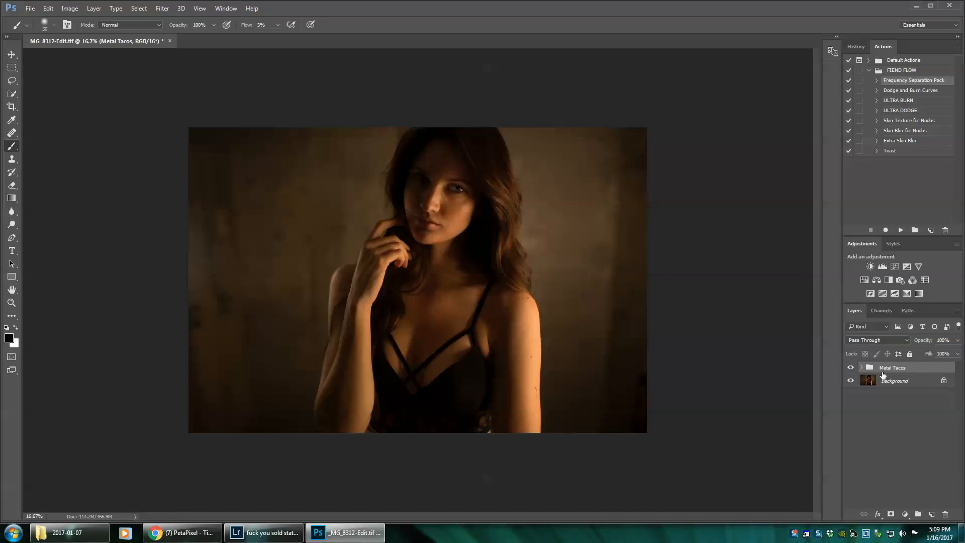
click(850, 369)
click(849, 368)
click(850, 368)
click(849, 369)
- Merge all visible layers into the Background and save the image
right_click(901, 381)
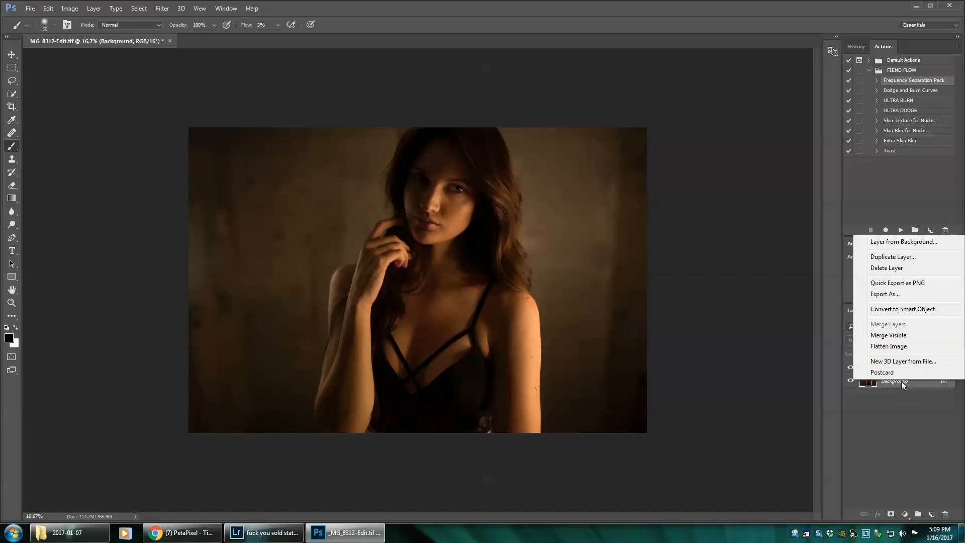
click(894, 337)
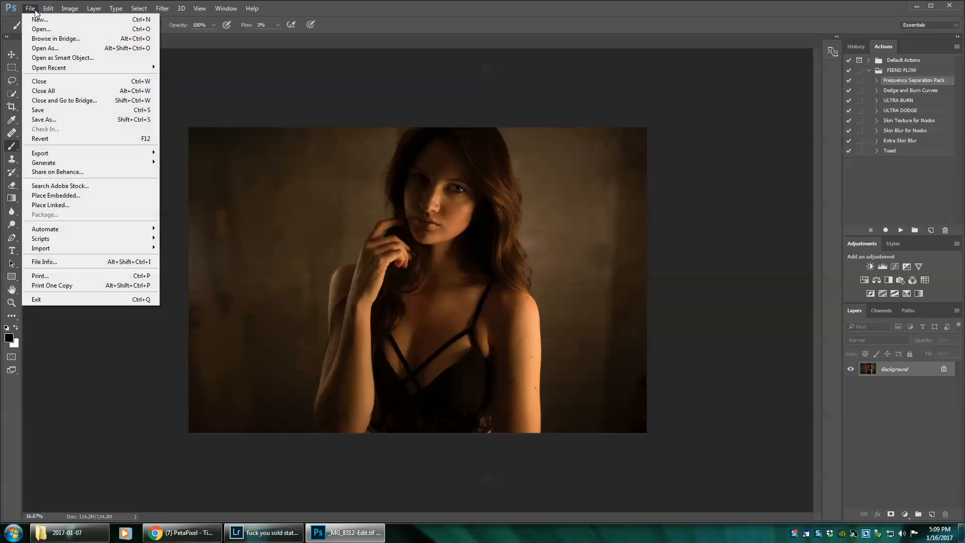
click(45, 110)
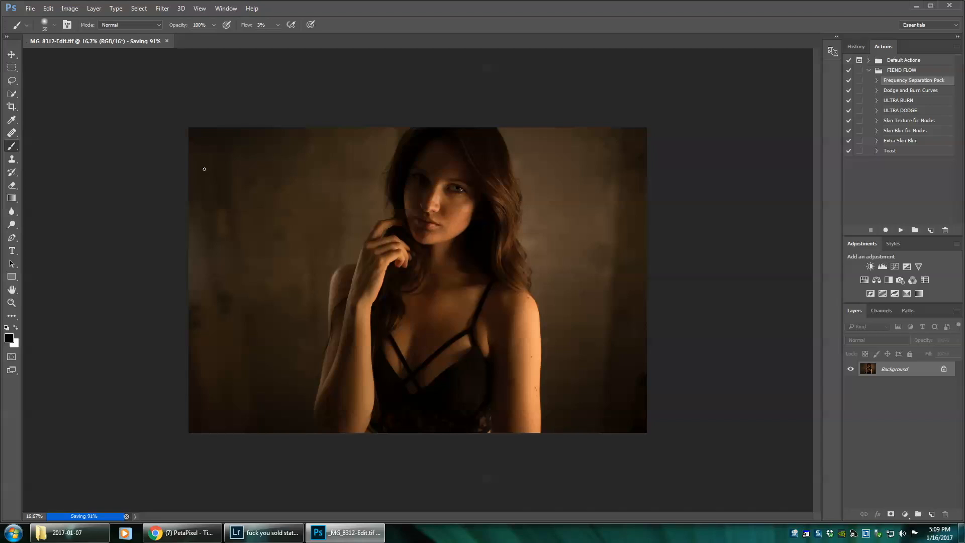
- In Lightroom, apply the Before Russia preset to _MG_8312-Edit.tif and reset its Exposure to 0.00
click(266, 533)
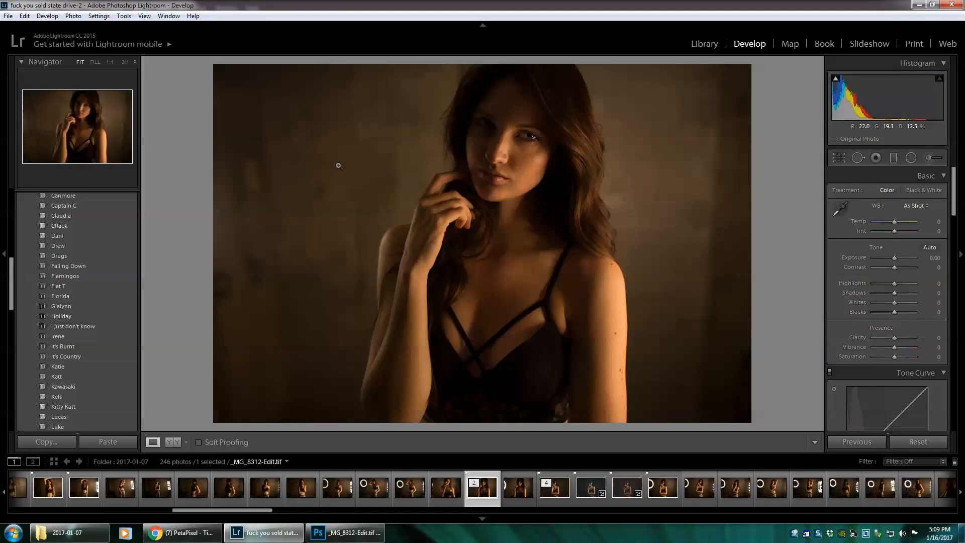
scroll(65, 280, up, 5)
scroll(65, 280, down, 10)
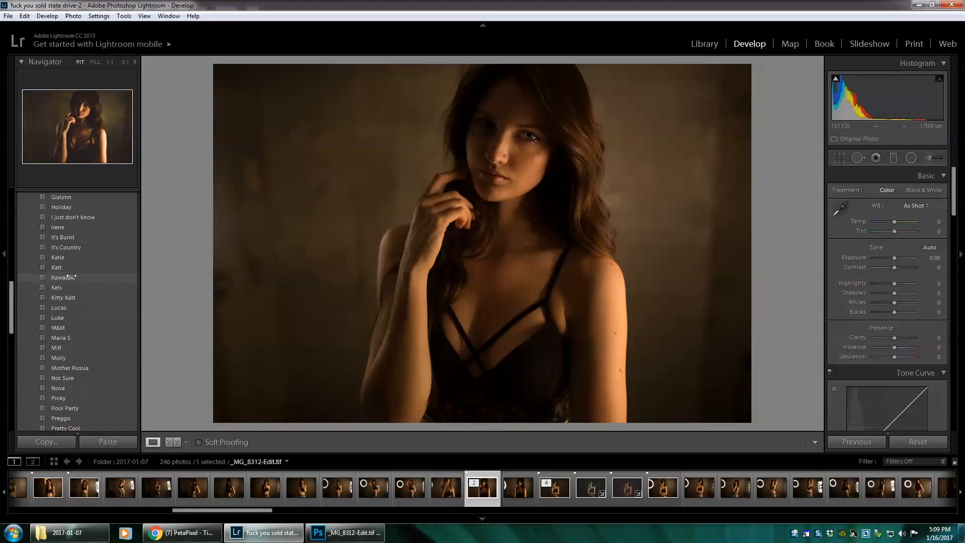
scroll(68, 279, up, 10)
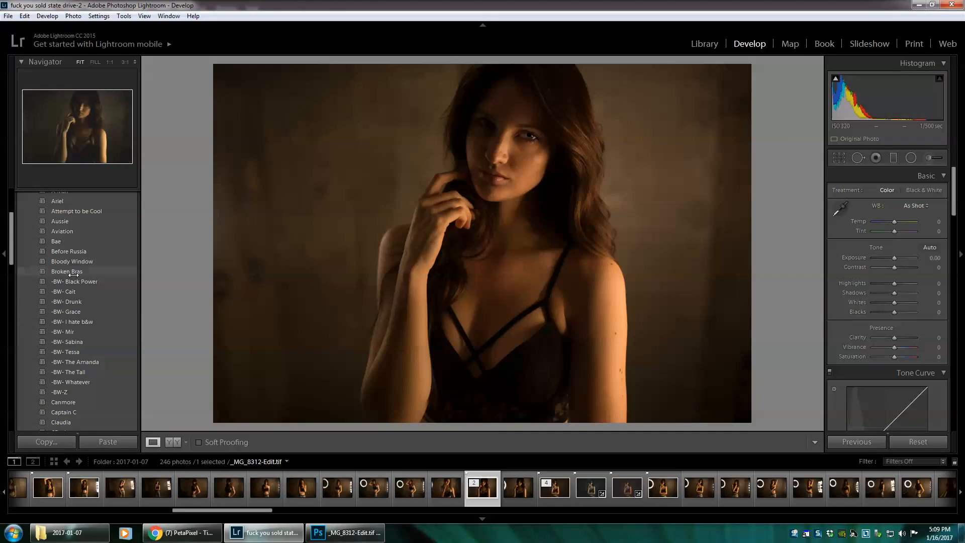
click(74, 251)
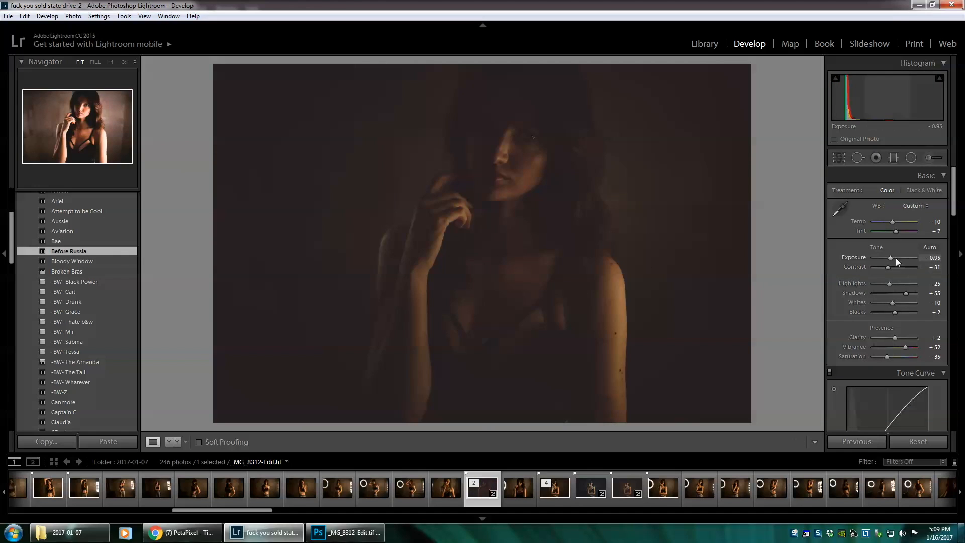
drag(891, 258, 894, 258)
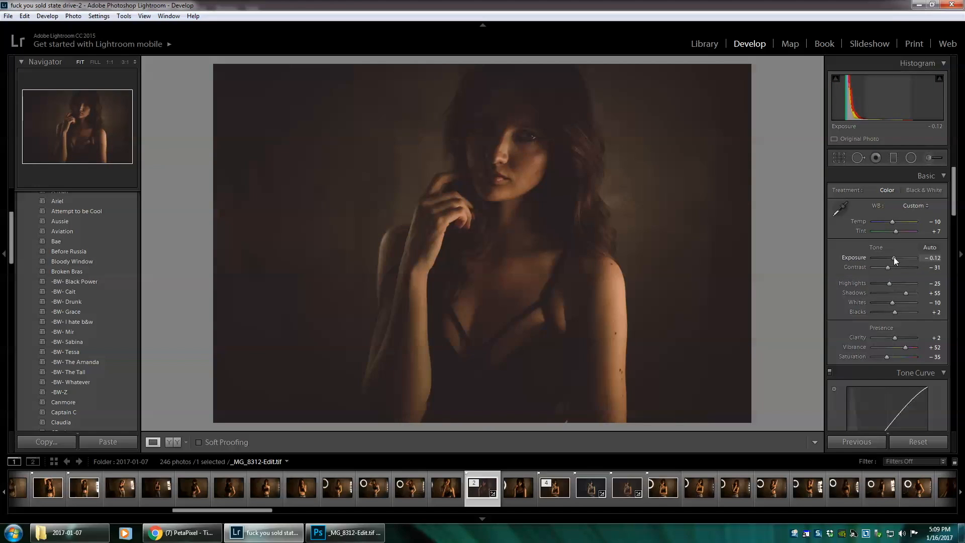
double_click(894, 257)
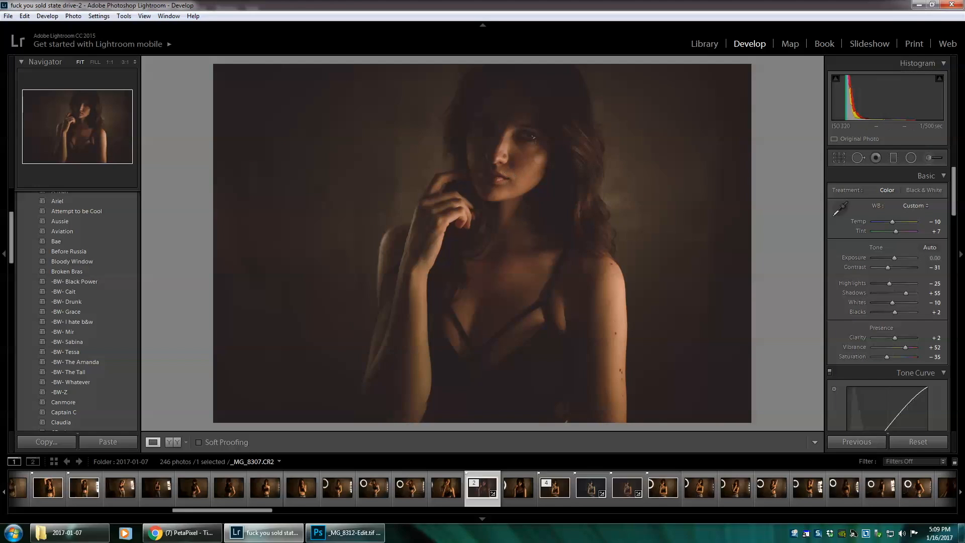
- Close the saved image in Photoshop and send the Before Russia version from Lightroom to Photoshop for editing
click(347, 533)
click(131, 40)
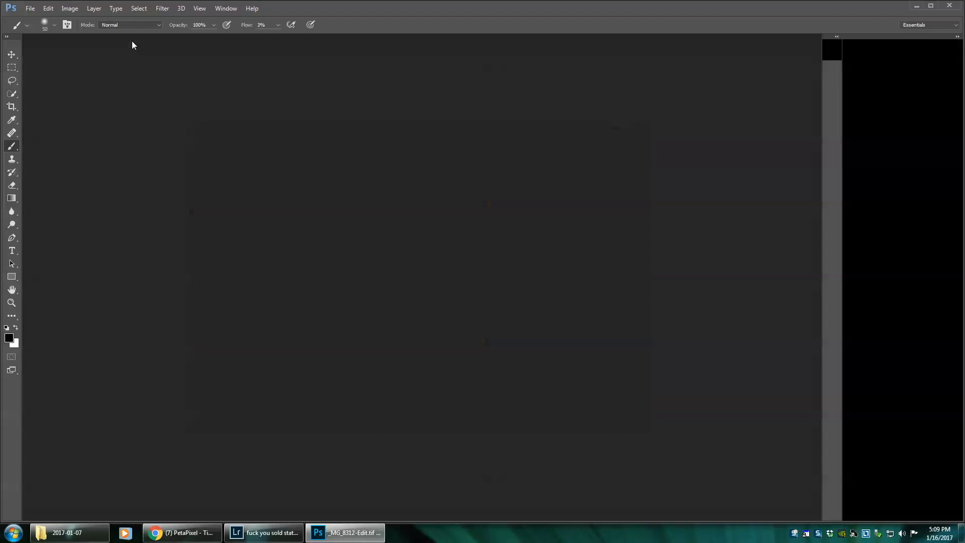
key(alt+Tab)
right_click(471, 129)
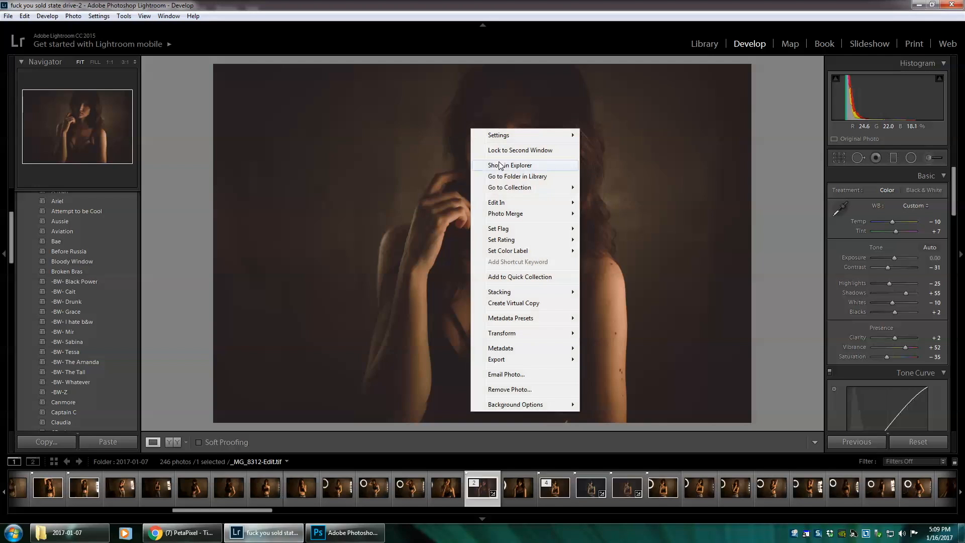
mouse_move(500, 203)
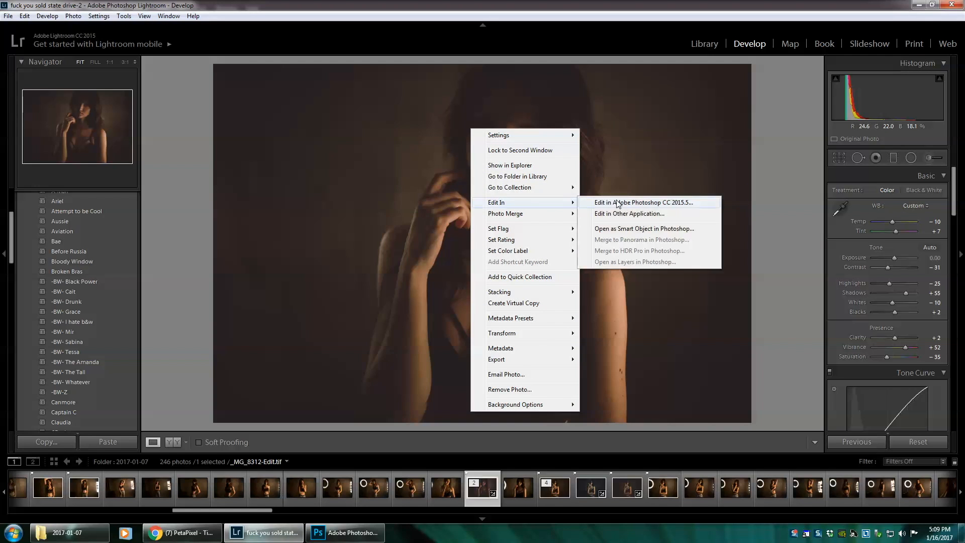
click(617, 201)
click(540, 341)
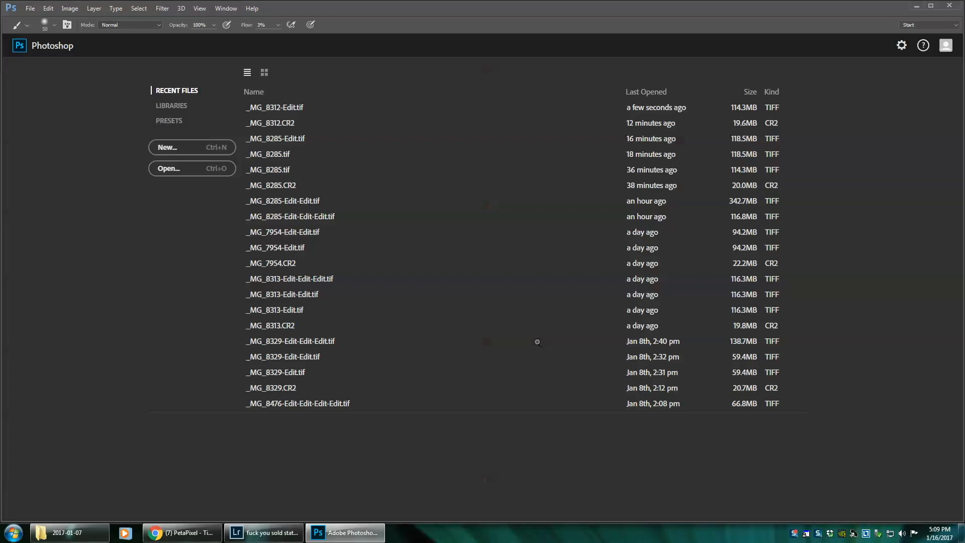
- Locate _MG_8312-Edit.tif in Explorer from Lightroom and place it as a layer over the toned image in Photoshop
mouse_move(265, 538)
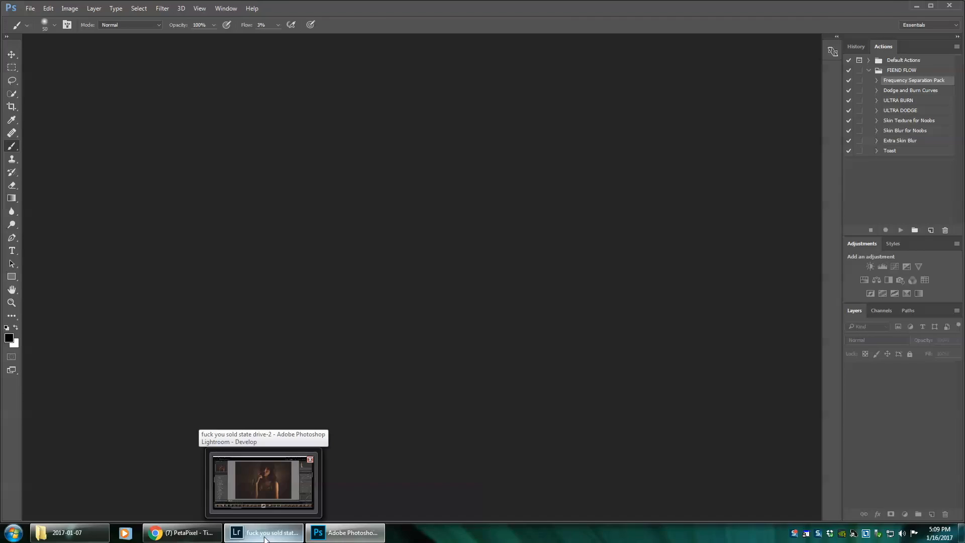
click(263, 482)
right_click(419, 225)
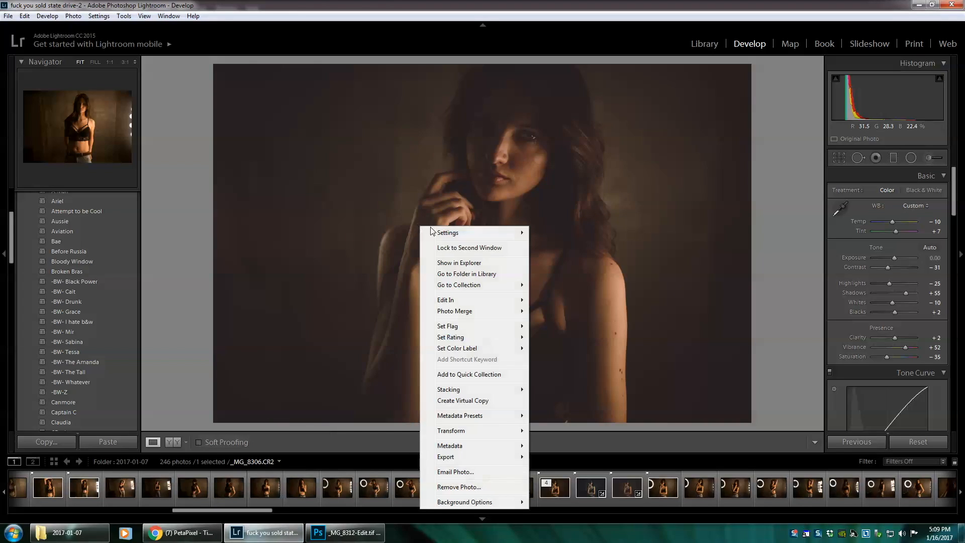
click(472, 261)
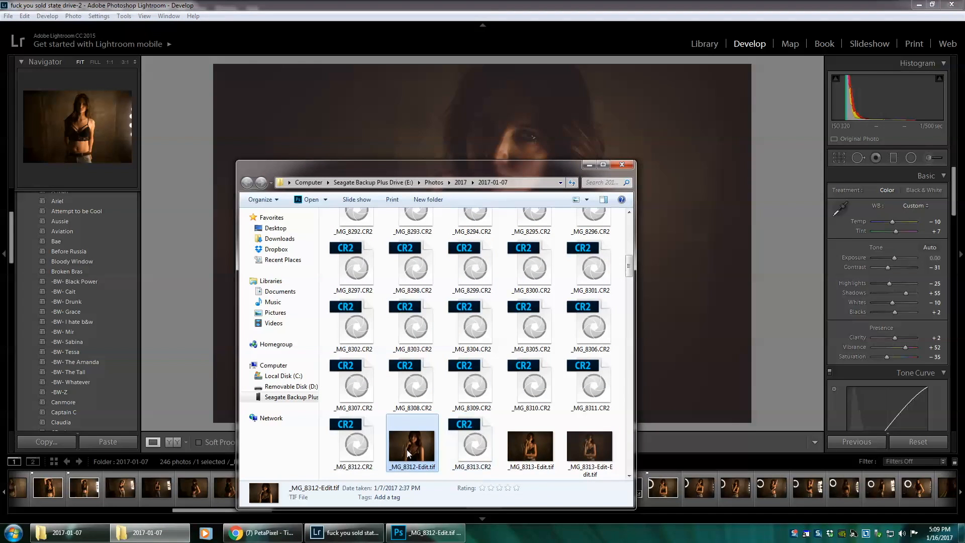
drag(410, 455, 421, 265)
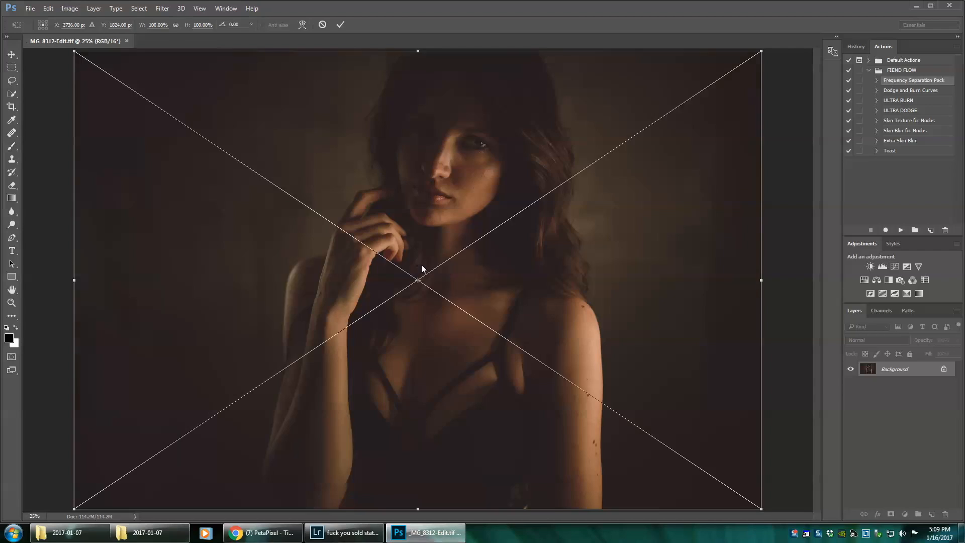
key(b)
- Lower the placed _MG_8312-Edit layer's opacity to 39% to blend it with the toned Background
key(ctrl+minus)
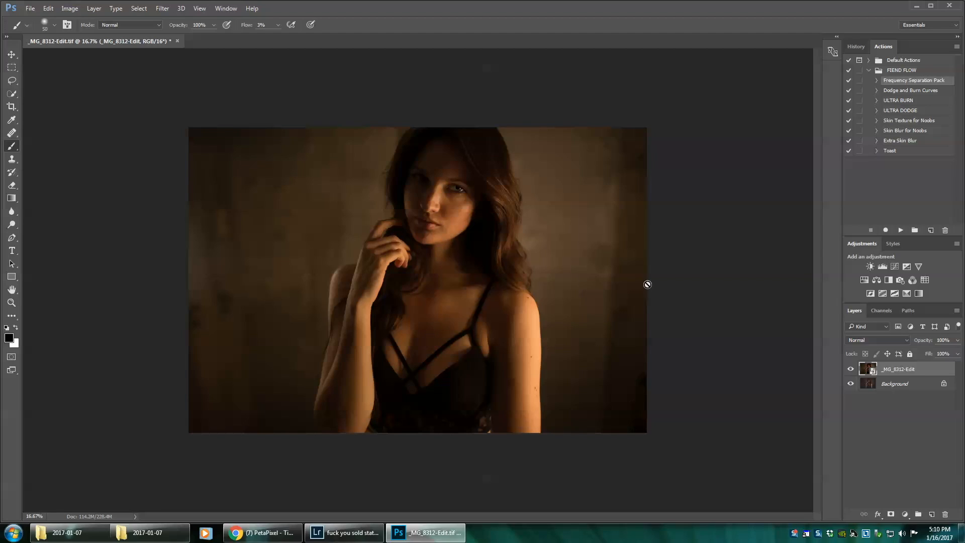
click(957, 354)
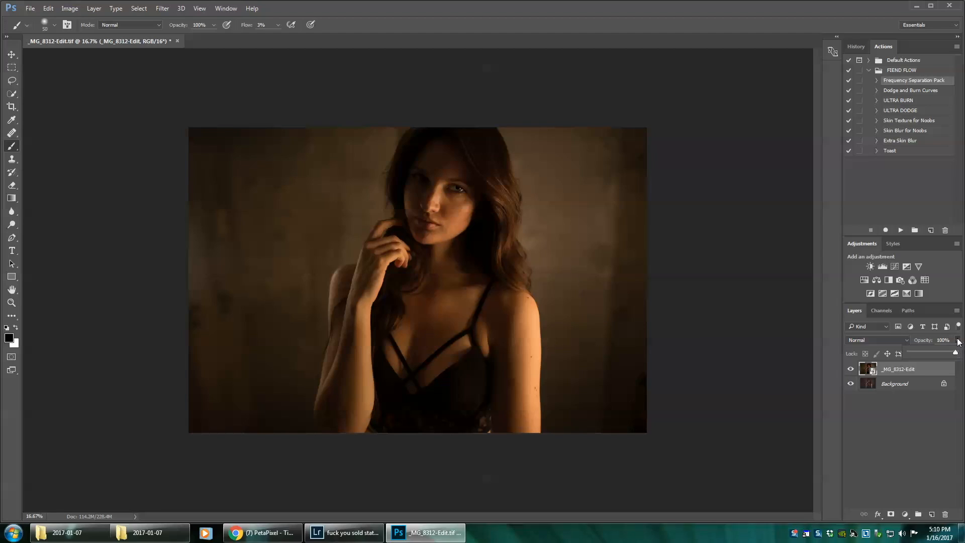
drag(956, 356, 951, 357)
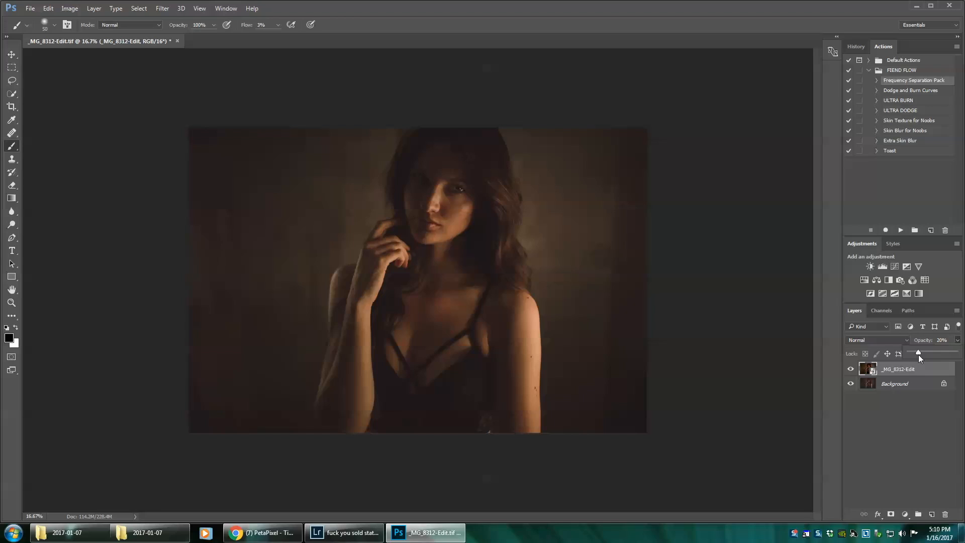
mouse_move(924, 355)
mouse_down()
mouse_move(885, 370)
mouse_move(923, 369)
mouse_up()
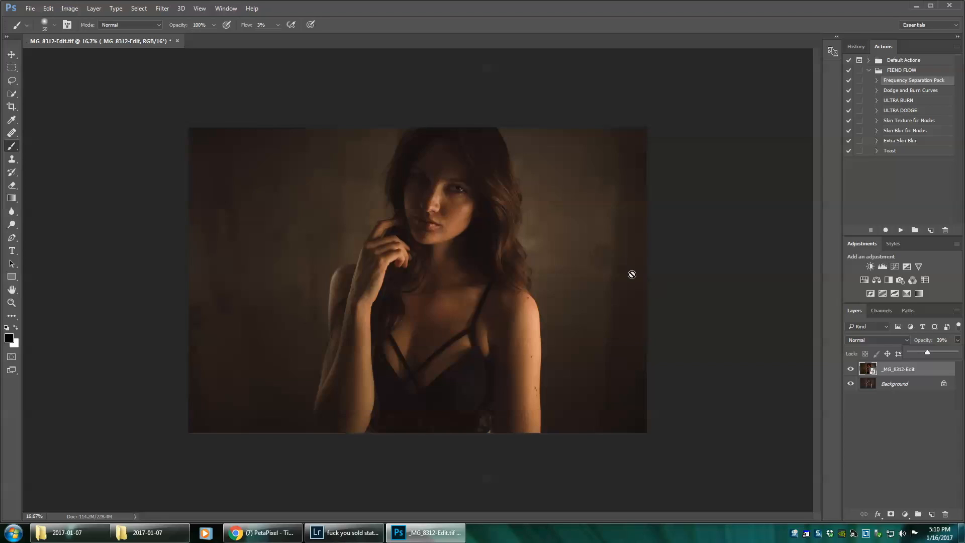
- Flatten the blended layers into one Background and save the image
right_click(901, 385)
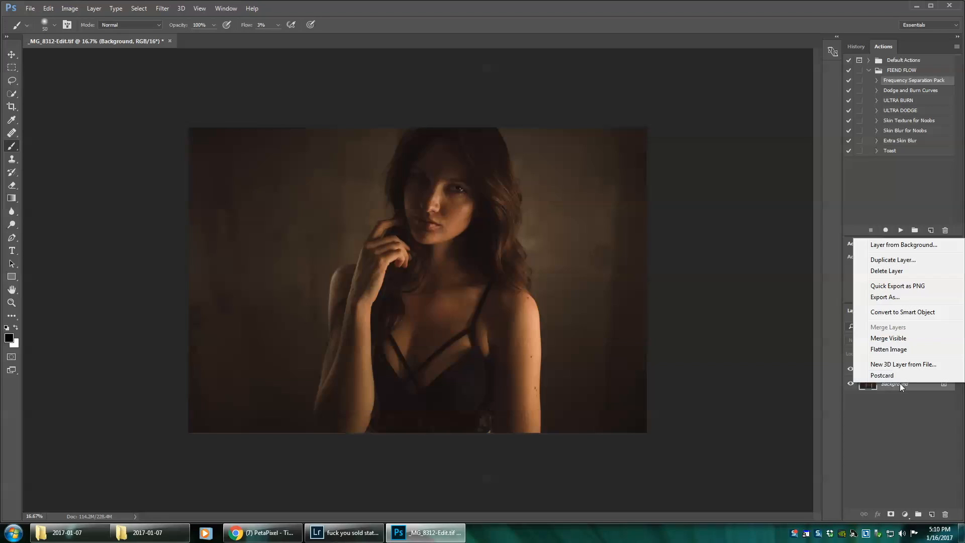
click(903, 351)
click(30, 8)
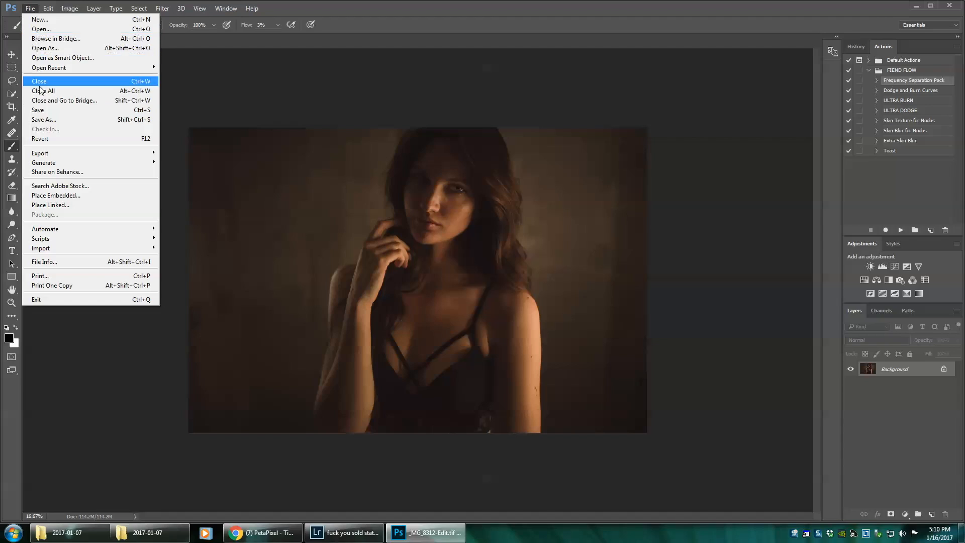
click(45, 110)
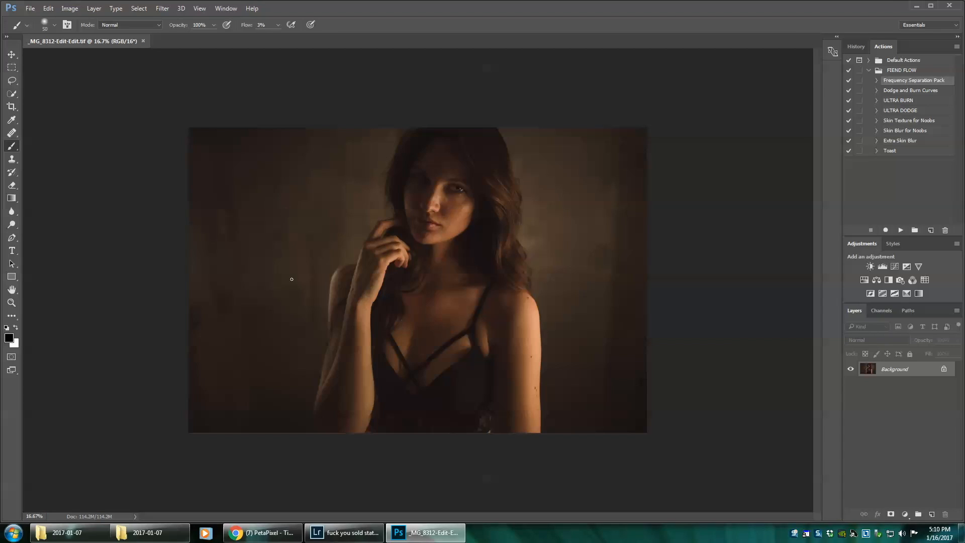
- In Lightroom, apply the Mother Russia preset to _MG_8312-Edit-Edit.tif and return to Photoshop
click(345, 532)
scroll(80, 238, down, 5)
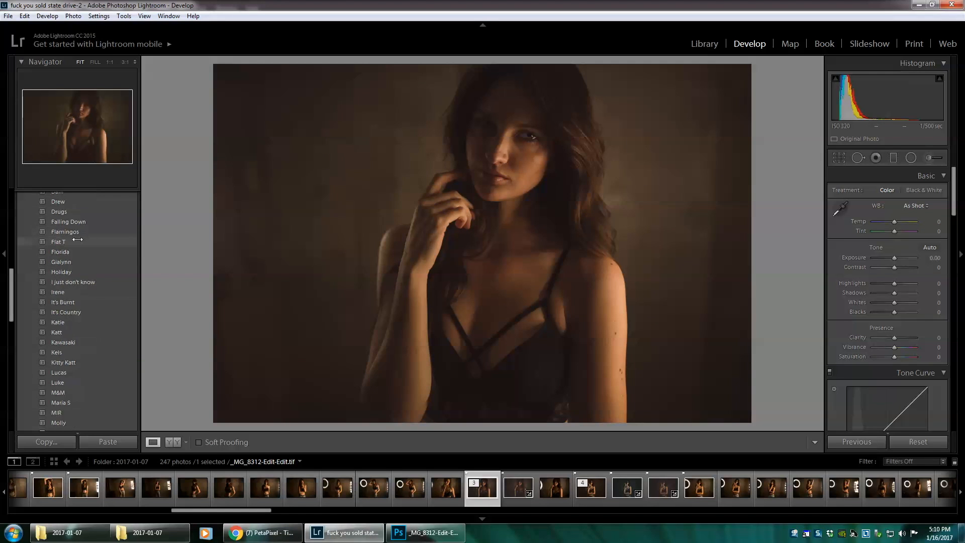
scroll(77, 239, down, 3)
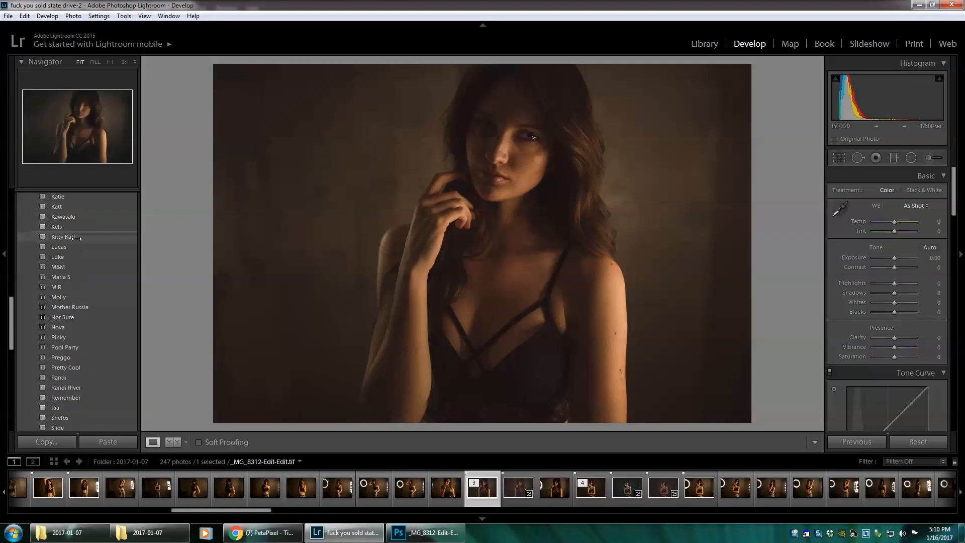
click(82, 307)
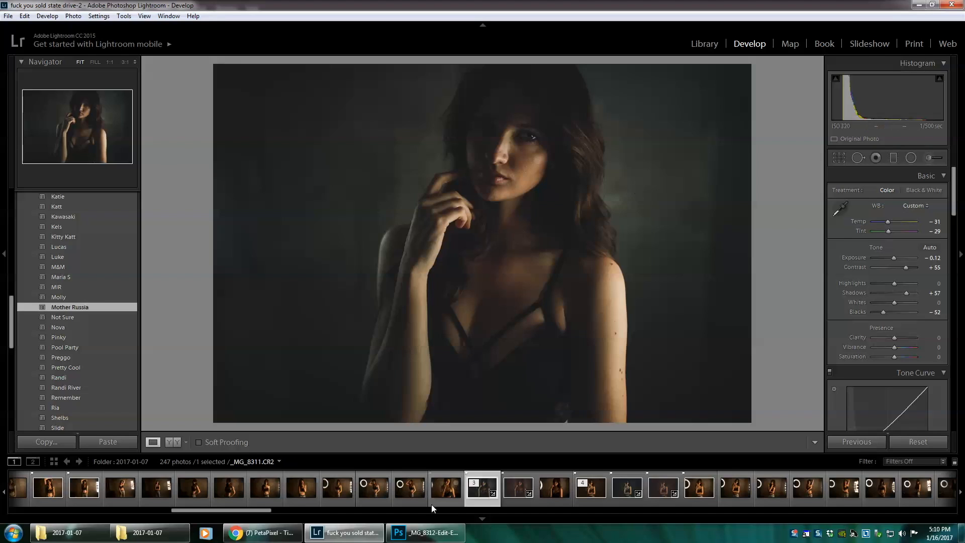
click(425, 533)
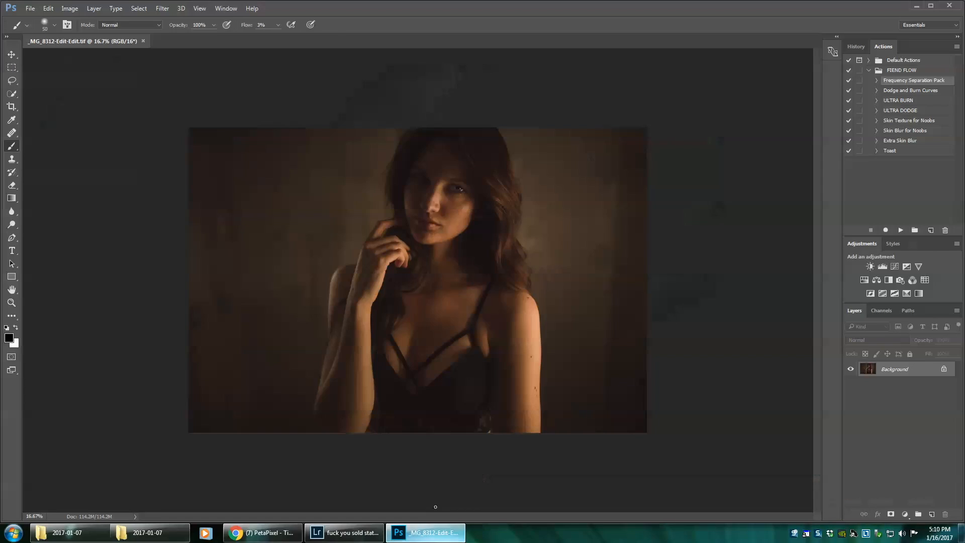
- Close the open document in Photoshop and send the preset-toned _MG_8312-Edit-Edit.tif from Lightroom to Photoshop with its Lightroom adjustments
click(142, 42)
click(344, 533)
right_click(497, 134)
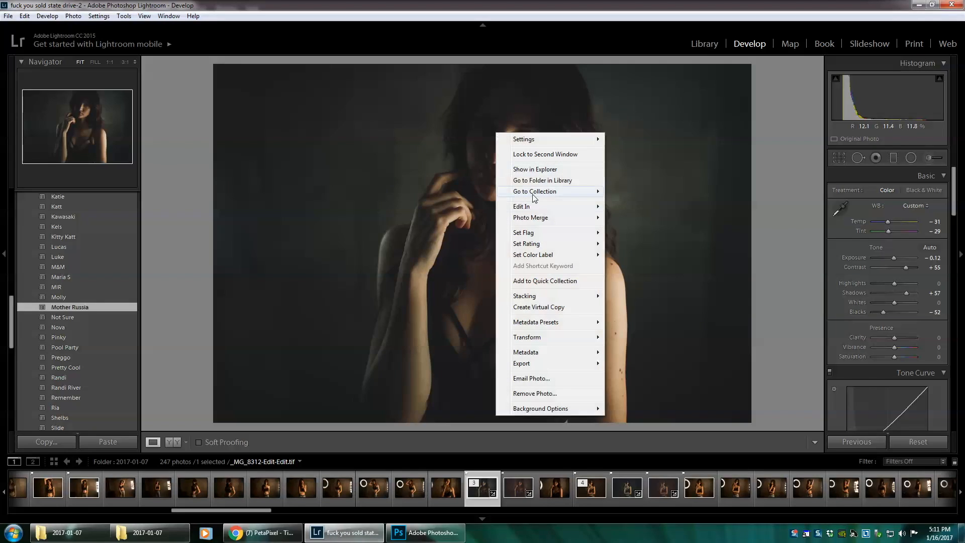
mouse_move(537, 207)
click(665, 211)
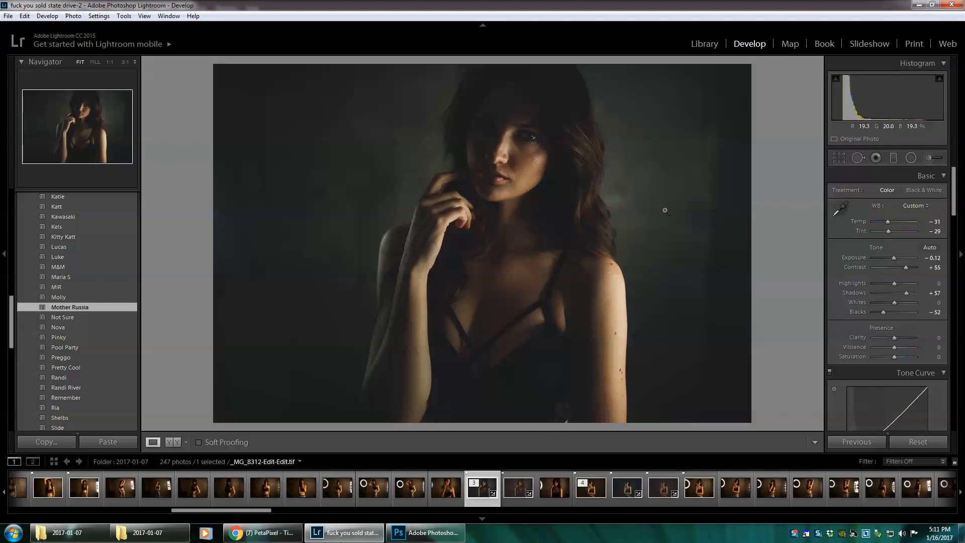
click(528, 346)
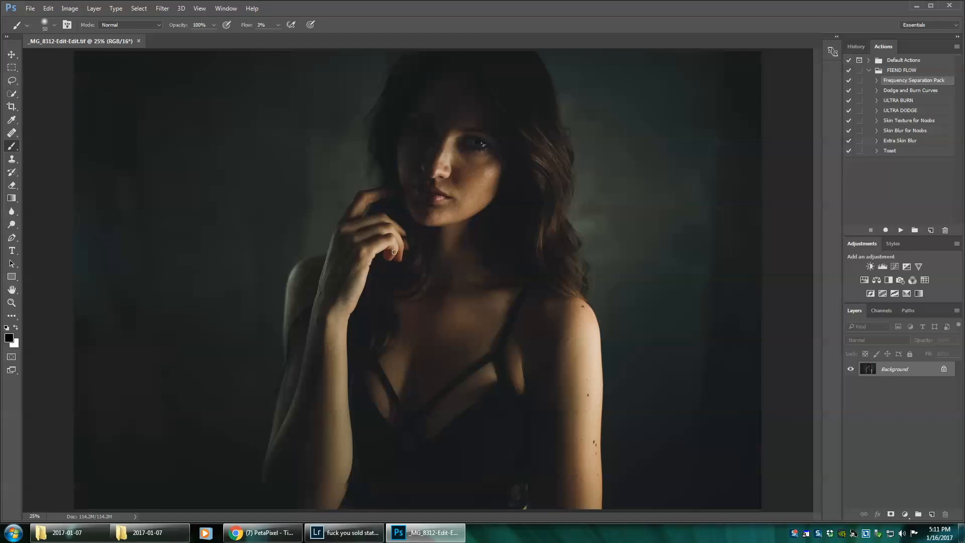
- Locate _MG_8312-Edit-Edit.tif in Explorer from Lightroom and place it as a layer over the toned image in Photoshop
click(344, 536)
right_click(462, 142)
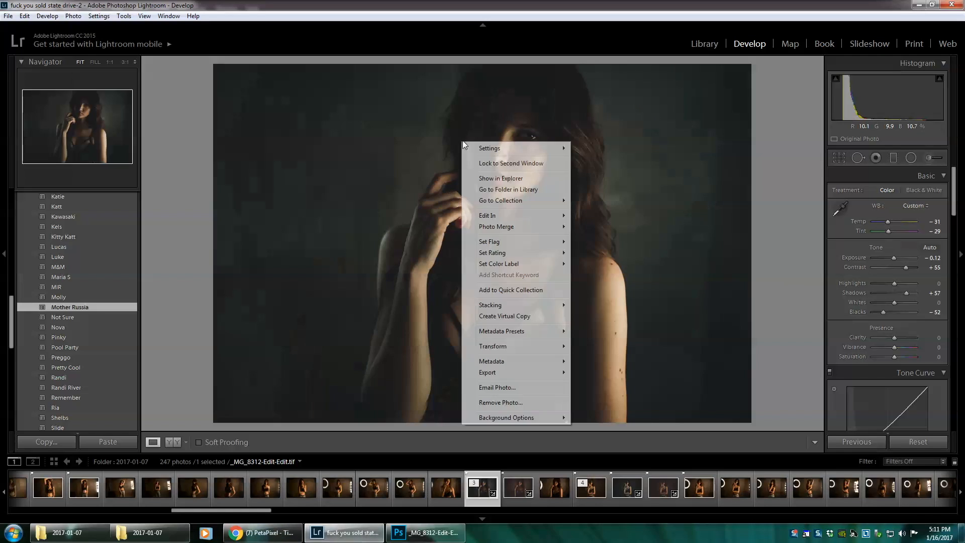
click(501, 179)
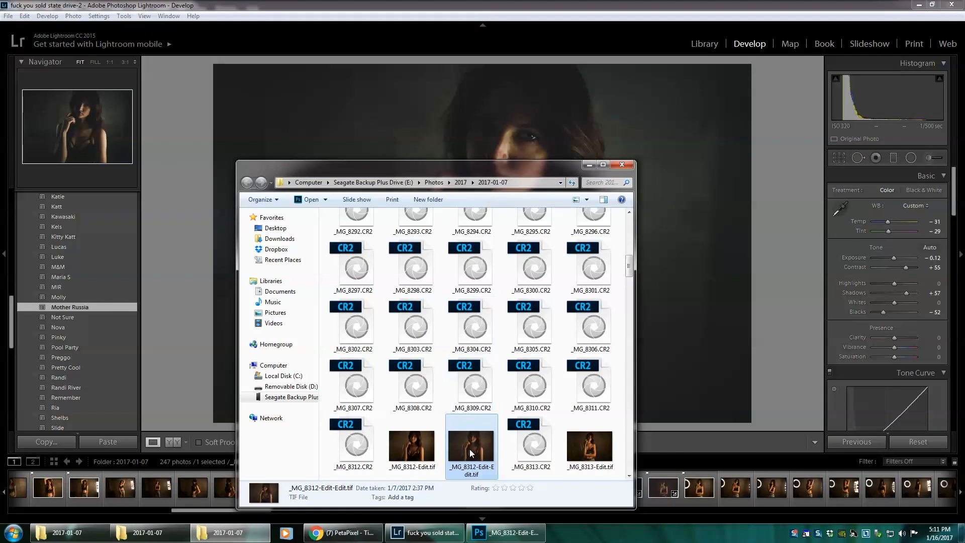
click(506, 532)
drag(401, 258, 401, 259)
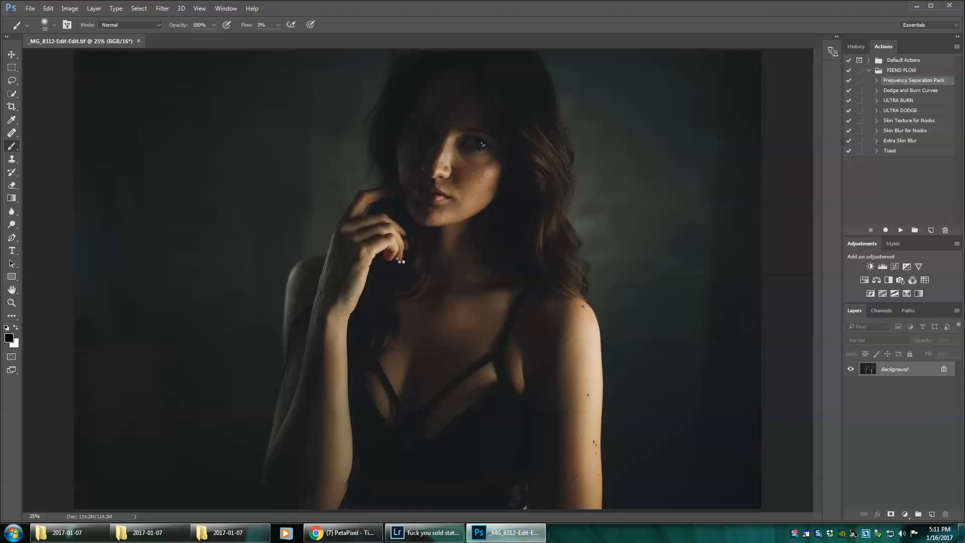
key(Return)
key(ctrl+minus)
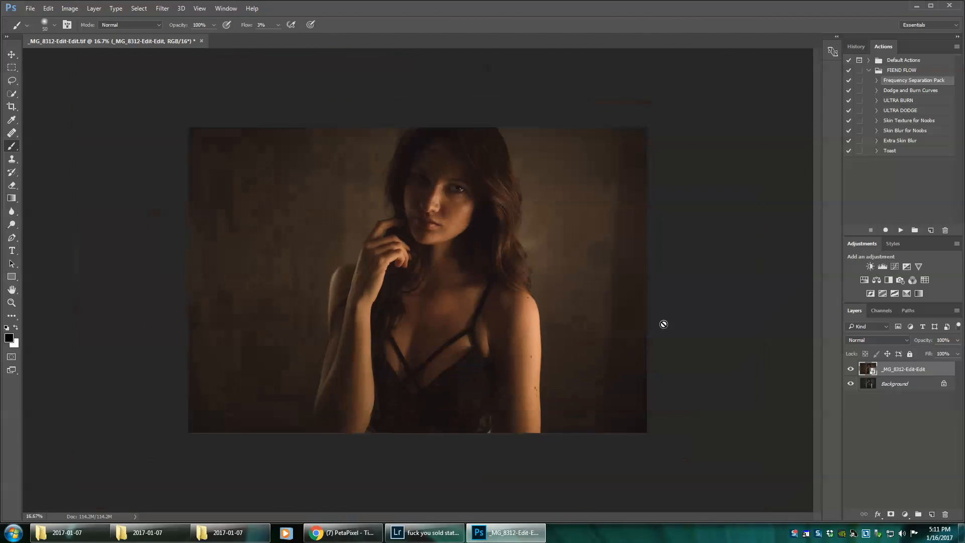
- Lower the placed _MG_8312-Edit-Edit layer's opacity to about 36% and flatten the image
click(958, 354)
drag(959, 355, 867, 356)
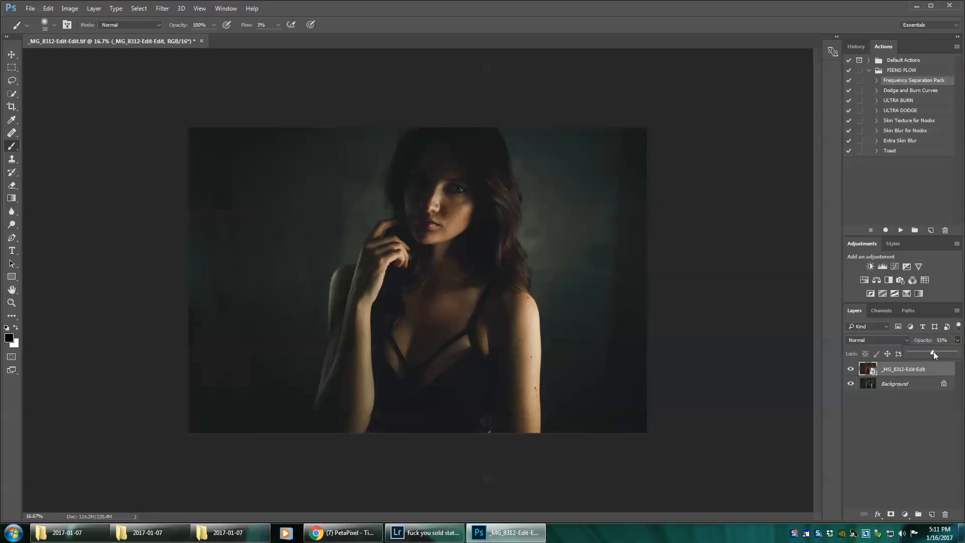
drag(934, 352, 920, 355)
drag(910, 357, 942, 369)
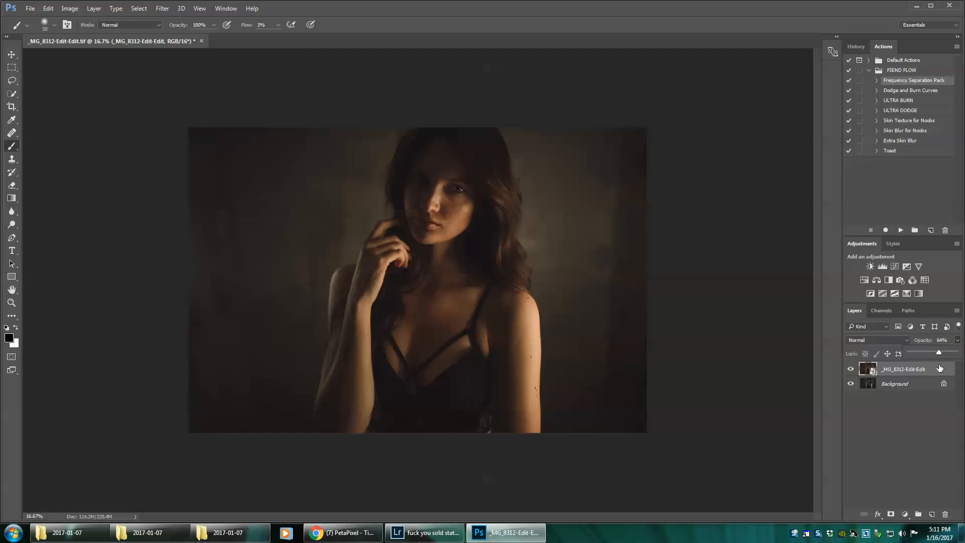
right_click(905, 384)
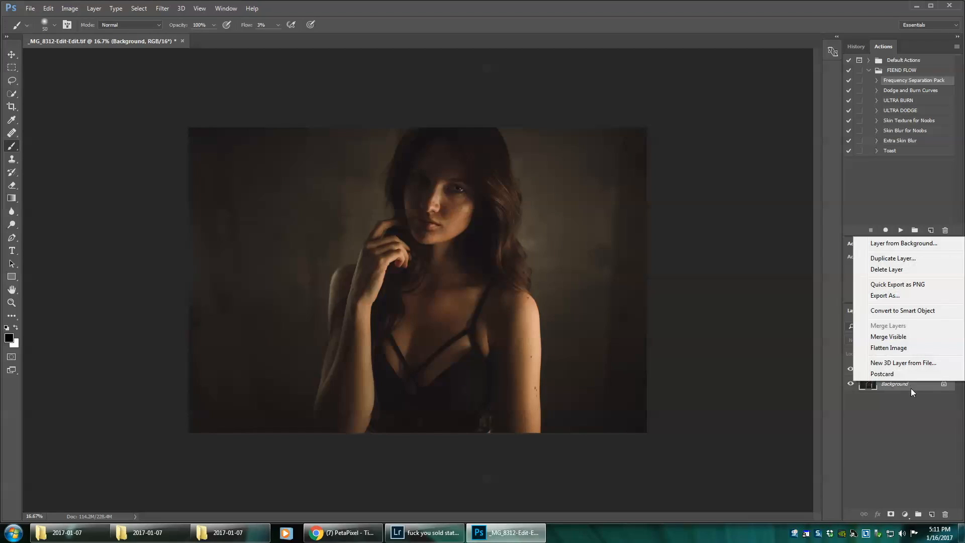
click(907, 421)
click(893, 370)
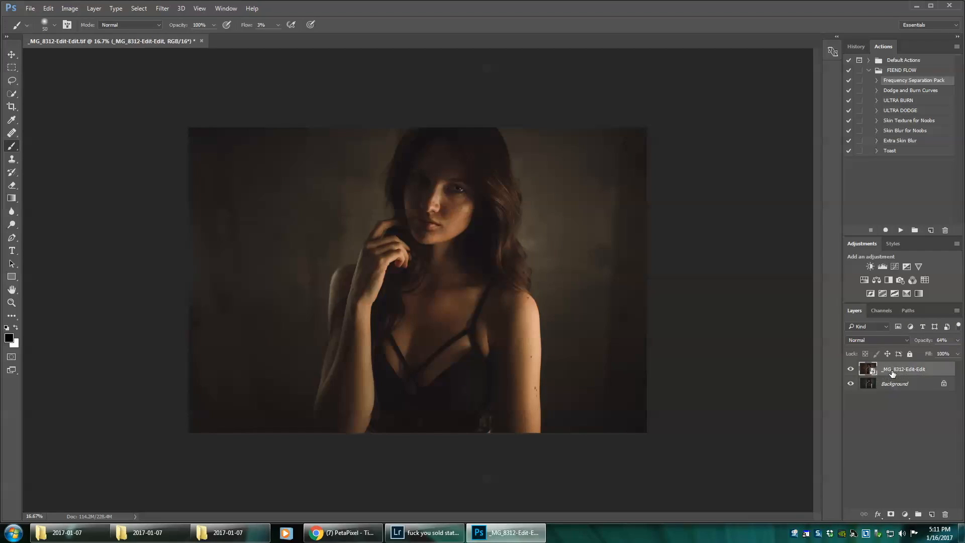
click(958, 340)
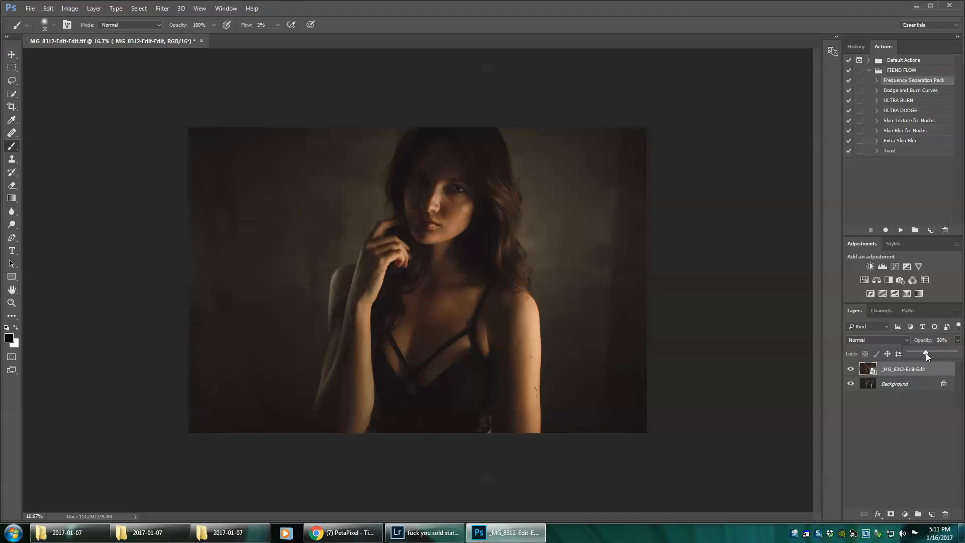
drag(926, 353, 927, 354)
right_click(922, 388)
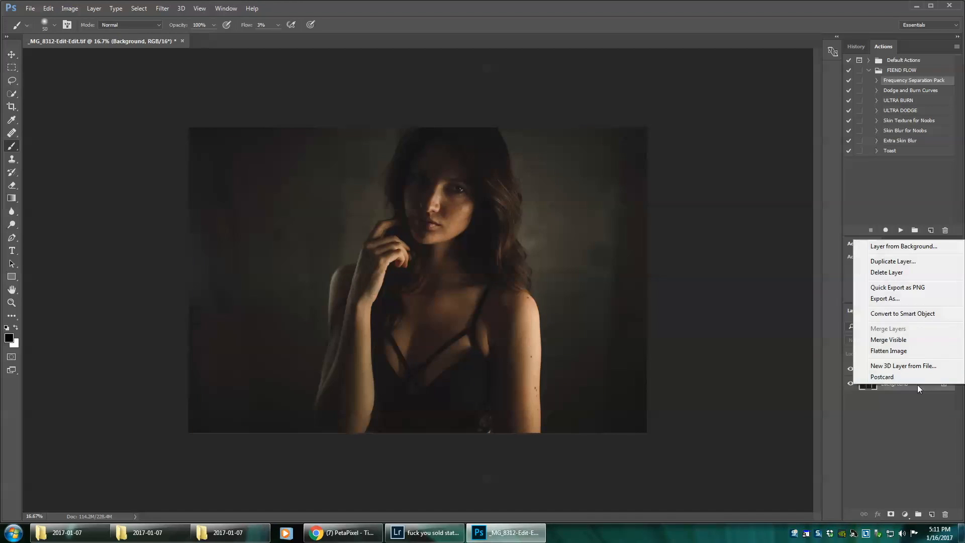
click(850, 349)
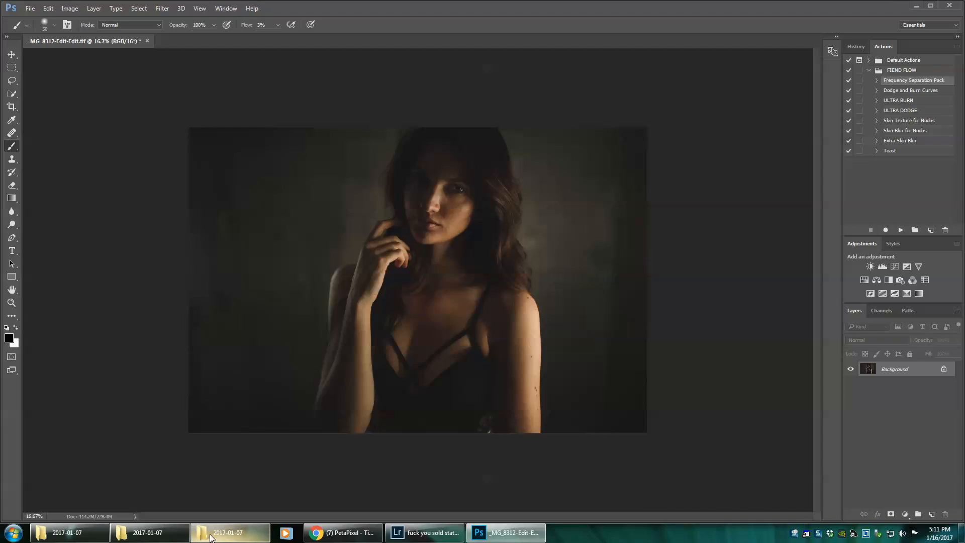
- Place _MG_8312-Edit.tif from the Explorer folder over the flattened image and lower its layer opacity to 12%
click(251, 537)
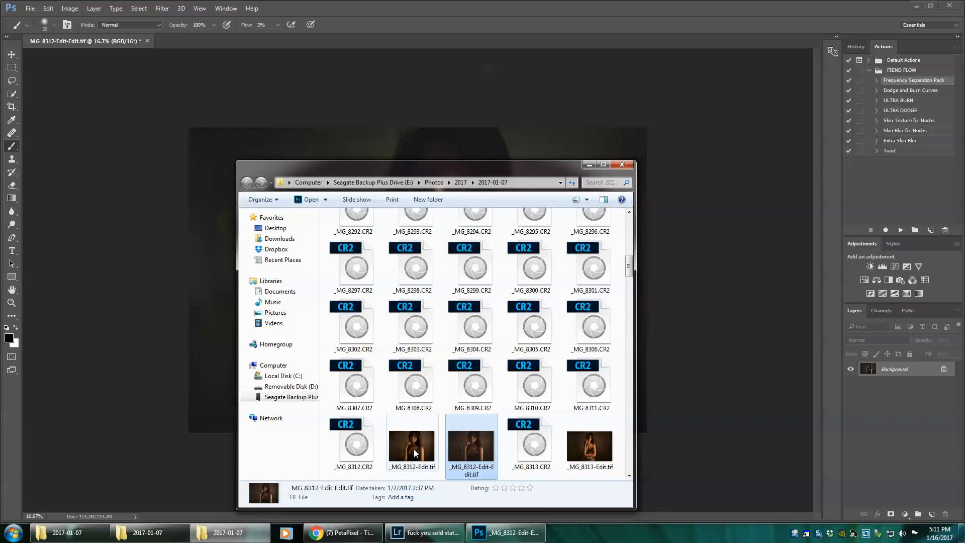
drag(411, 446, 333, 133)
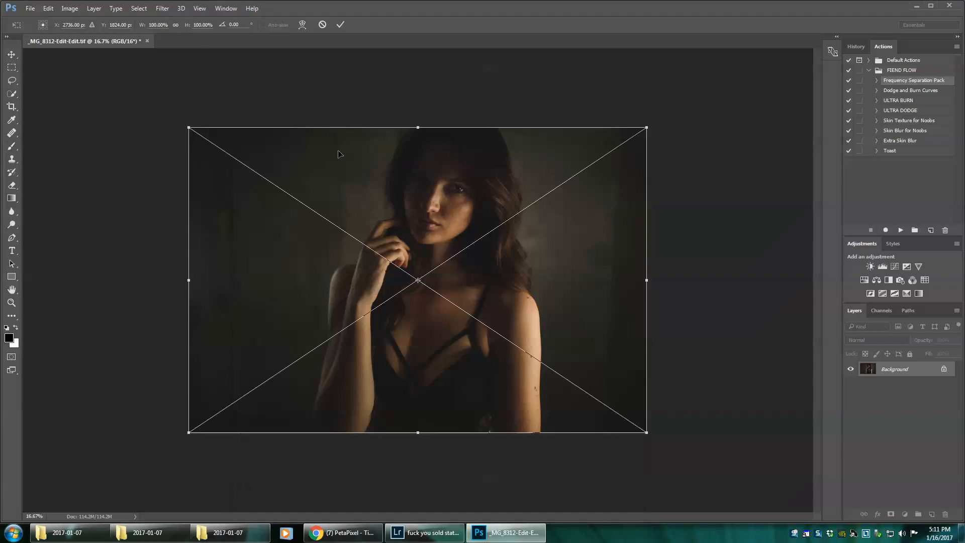
key(Return)
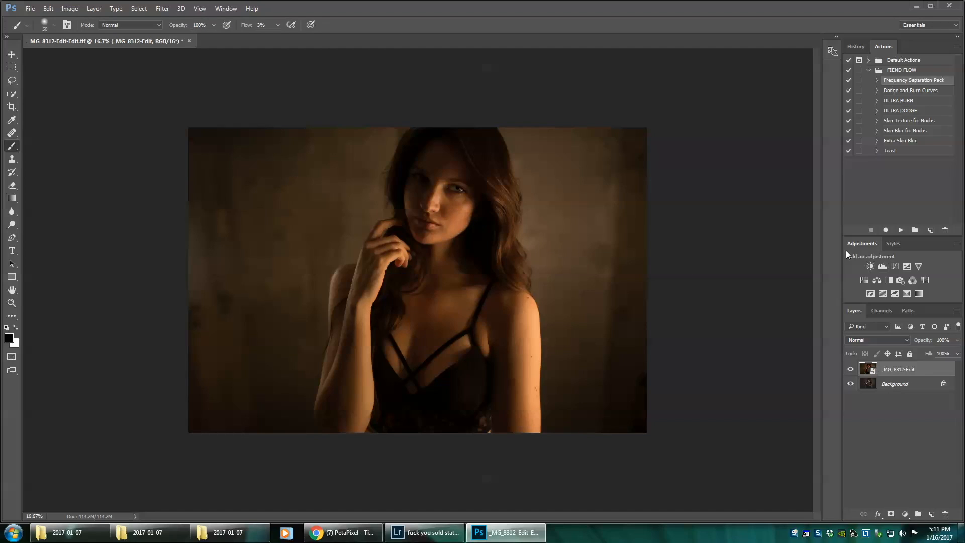
click(958, 353)
drag(957, 355, 885, 356)
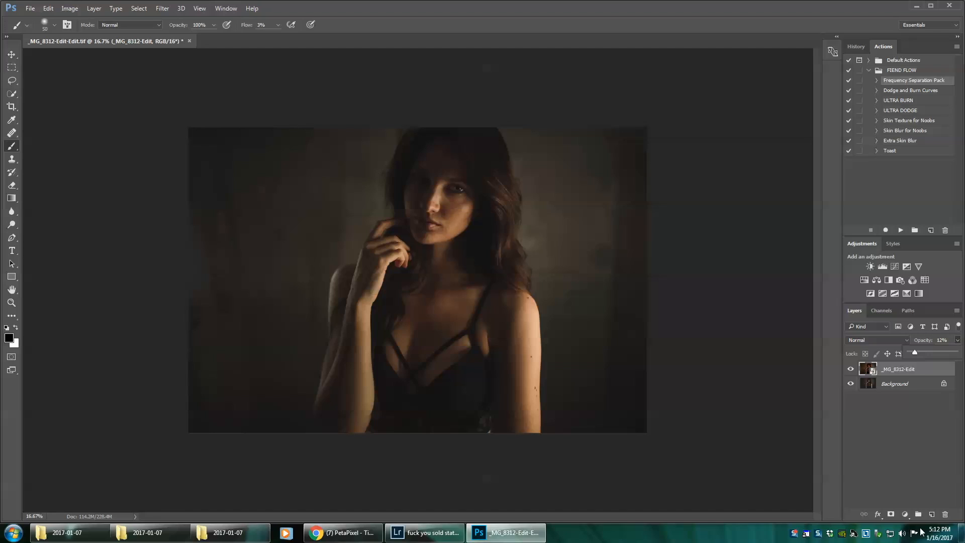
- Add a Selective Color adjustment layer and set Reds to Cyan -12, Magenta -3, Yellow +11 and Black -7%
click(905, 514)
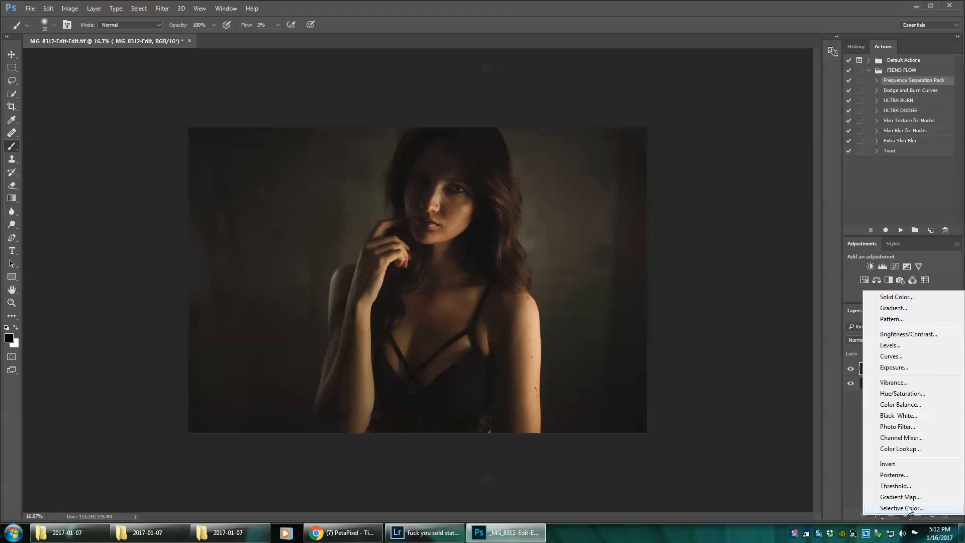
click(902, 508)
mouse_move(747, 110)
mouse_down()
mouse_move(768, 111)
mouse_move(739, 109)
mouse_up()
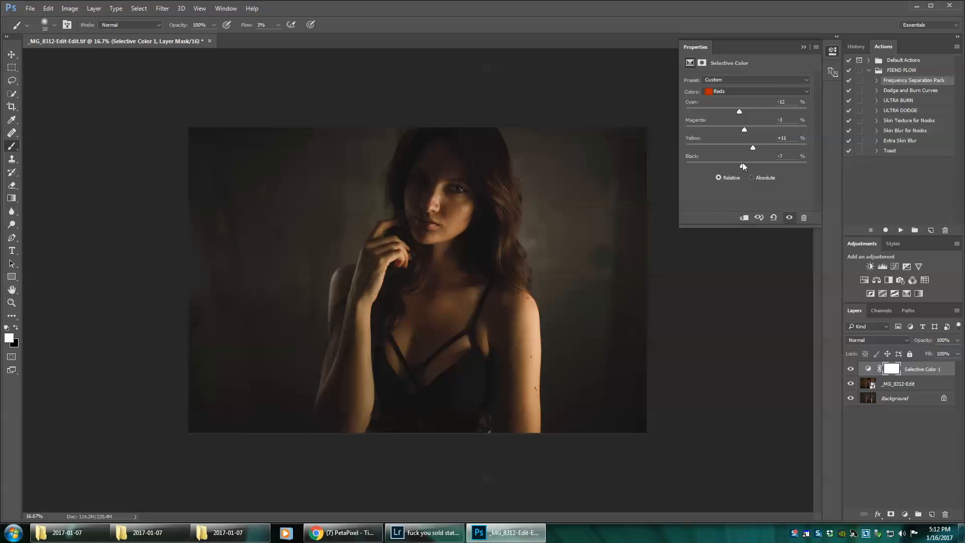
- Adjust the cyan, magenta, yellow and black amounts of the Yellows in the Selective Color layer
click(746, 91)
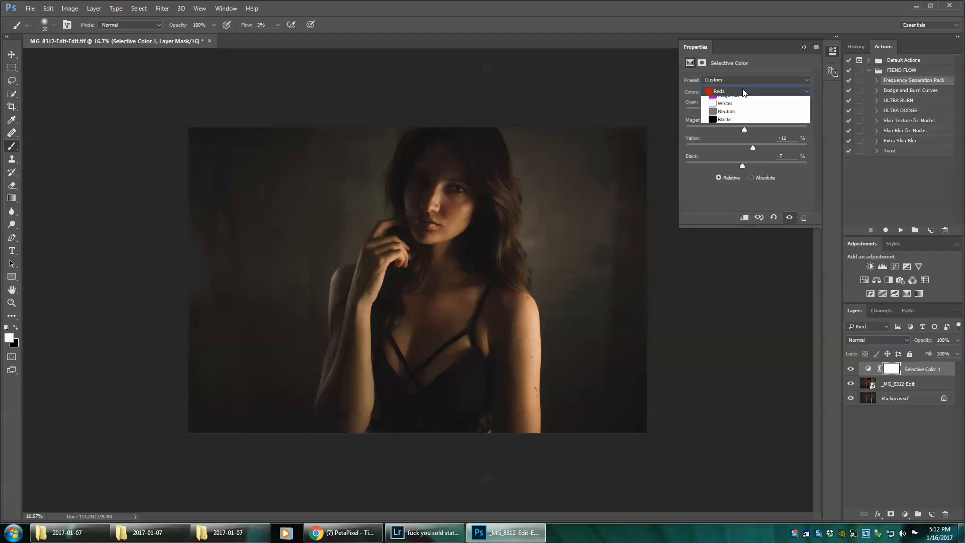
click(747, 112)
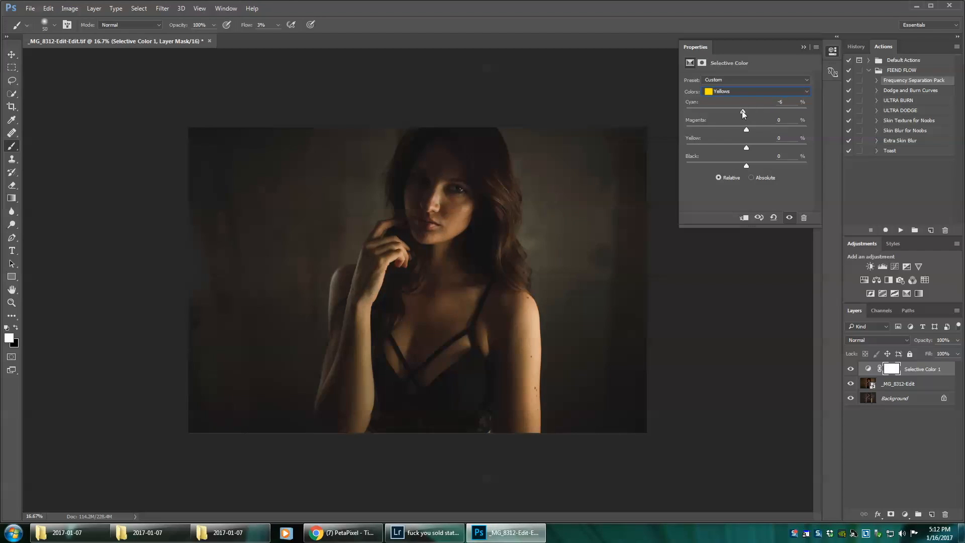
drag(750, 128, 737, 146)
drag(758, 164, 734, 164)
- Set the Whites in the Selective Color layer to Cyan +10, Magenta -16 and Yellow -32%
click(734, 91)
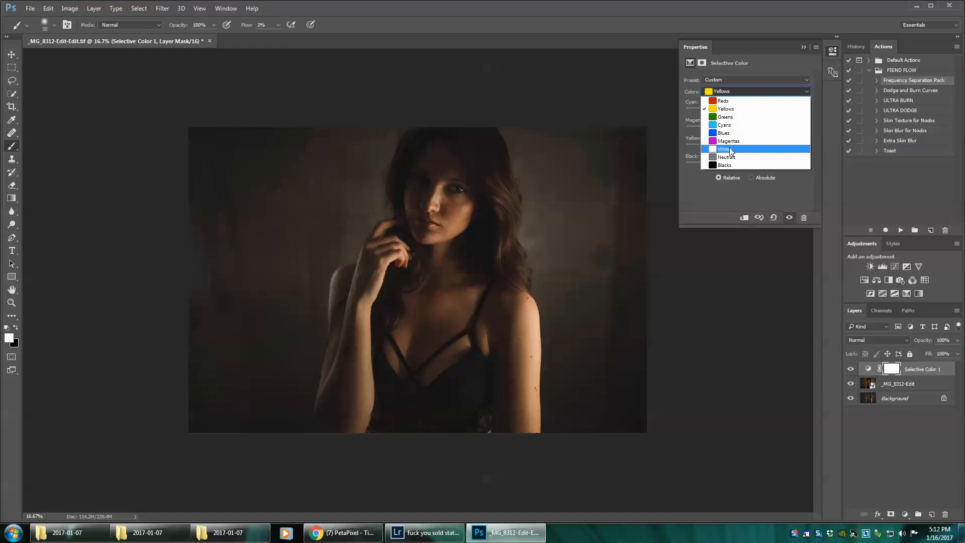
click(730, 150)
drag(747, 112, 781, 112)
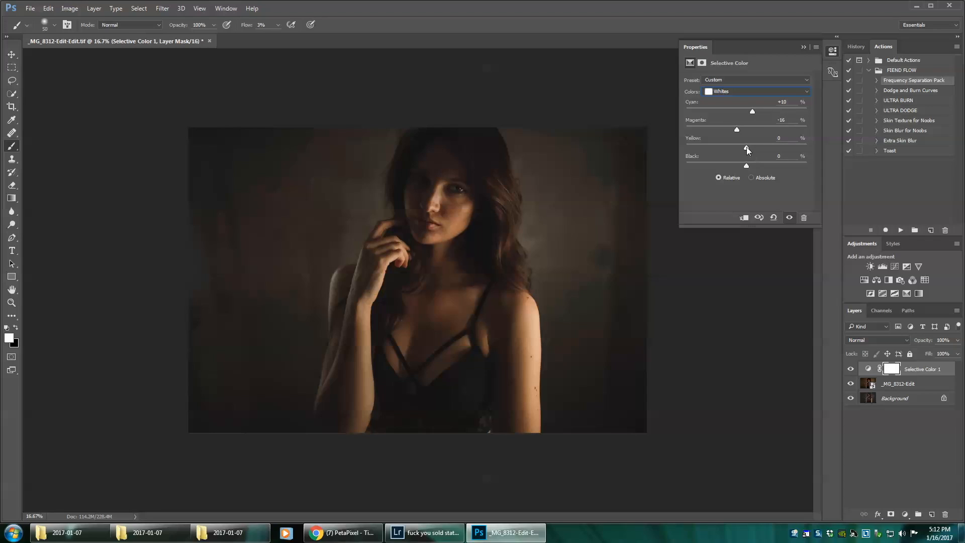
drag(746, 147, 727, 156)
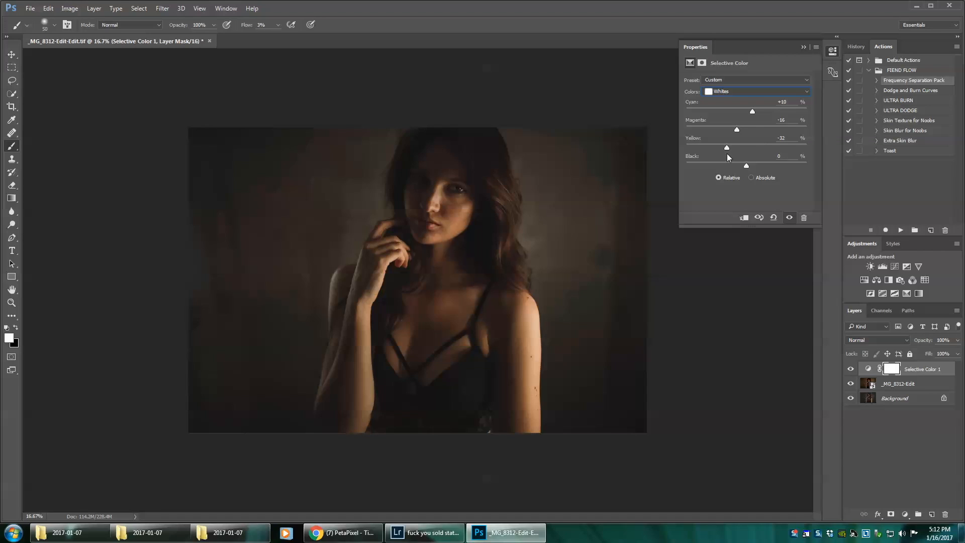
- Fine-tune the color amounts of the Neutrals in the Selective Color layer with small slider changes
click(748, 95)
click(759, 156)
mouse_move(747, 113)
mouse_down()
mouse_move(755, 114)
mouse_move(742, 116)
mouse_up()
drag(747, 165, 751, 166)
- Set the Blacks in the Selective Color layer to Magenta +2 and Yellow +2%, leaving Cyan and Black at 0
click(754, 90)
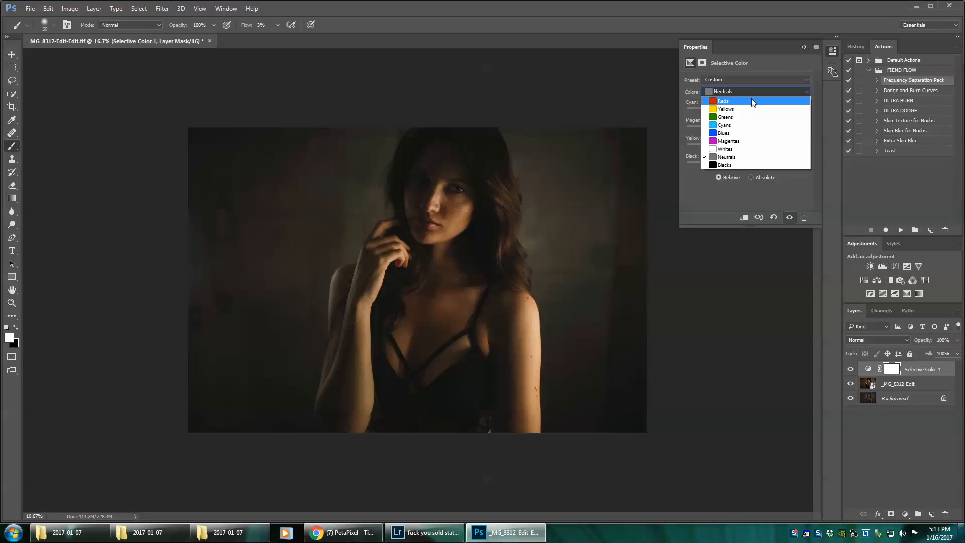
click(737, 167)
drag(747, 113, 748, 166)
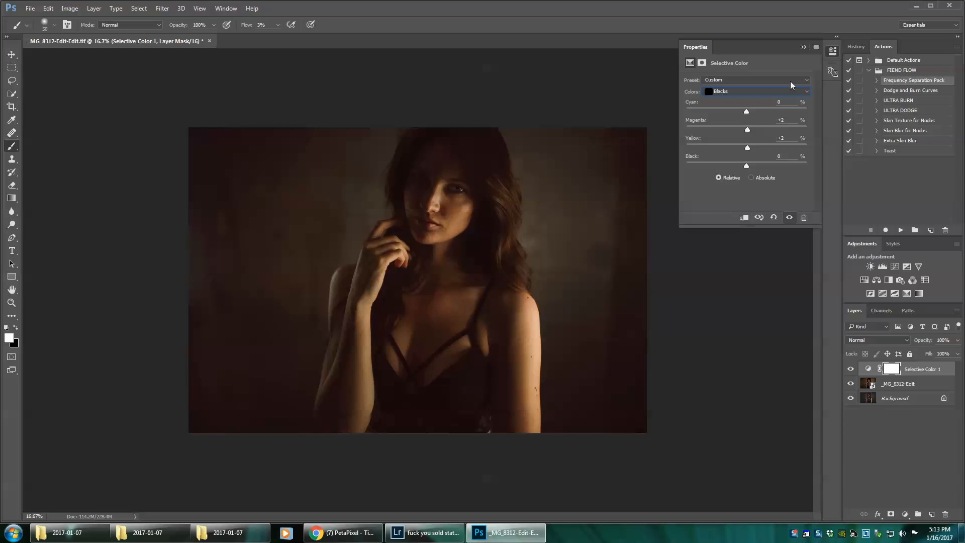
click(816, 47)
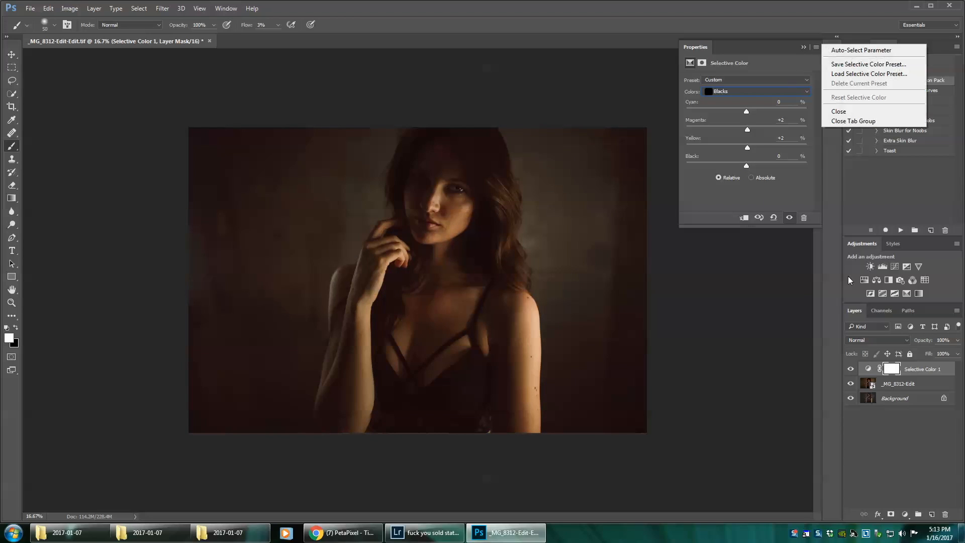
- Toggle the Selective Color layer's visibility repeatedly to compare the portrait with and without the color adjustment
click(851, 371)
click(850, 371)
click(850, 371)
click(850, 371)
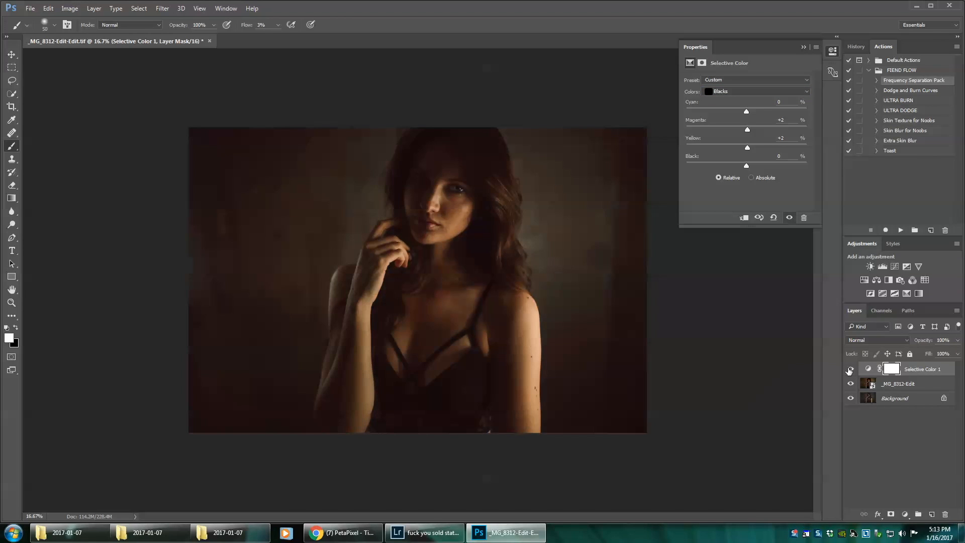
click(850, 371)
- Lower the Selective Color layer's opacity to about 29% and flatten all layers into the Background
click(958, 341)
drag(957, 350, 933, 358)
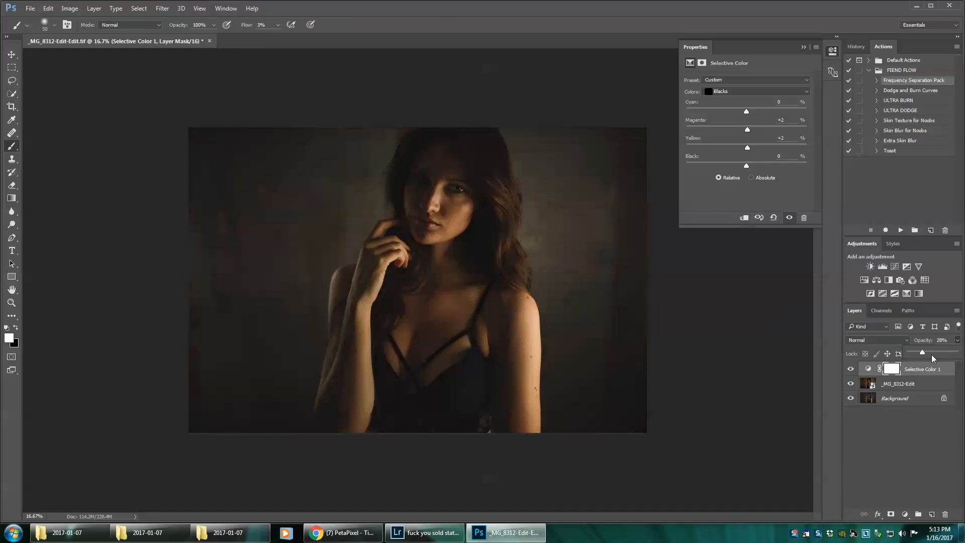
right_click(907, 397)
click(889, 362)
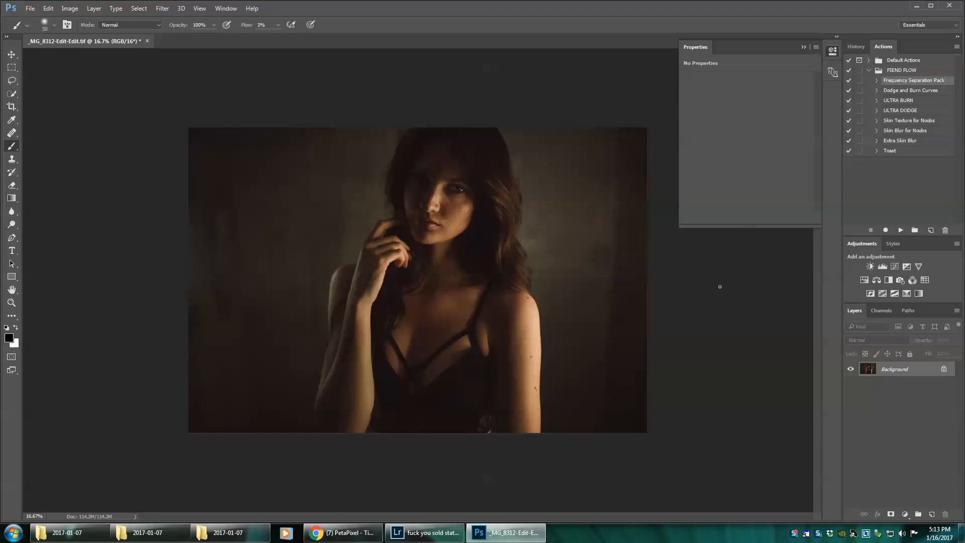
- Add a Brightness/Contrast adjustment layer above the Background and raise Brightness to 109
key(ctrl+plus)
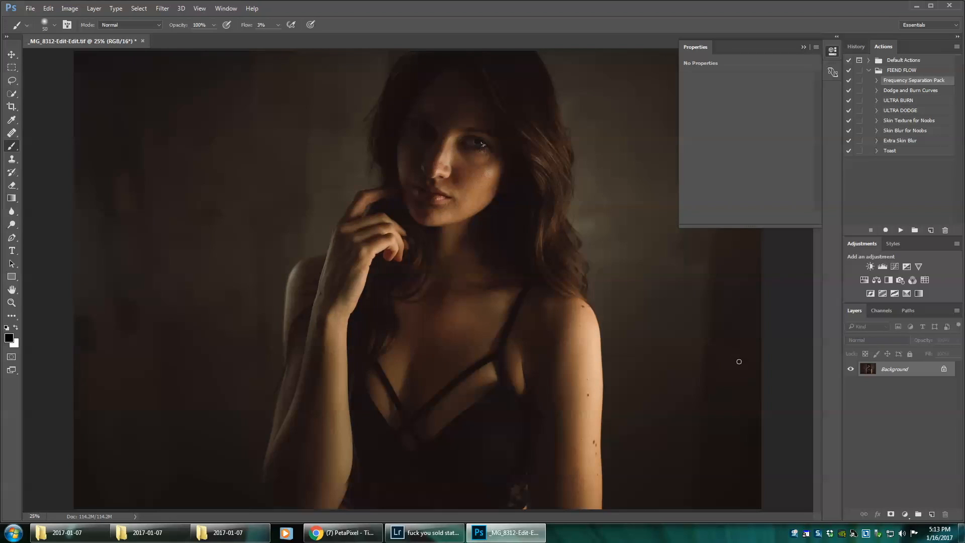
click(905, 515)
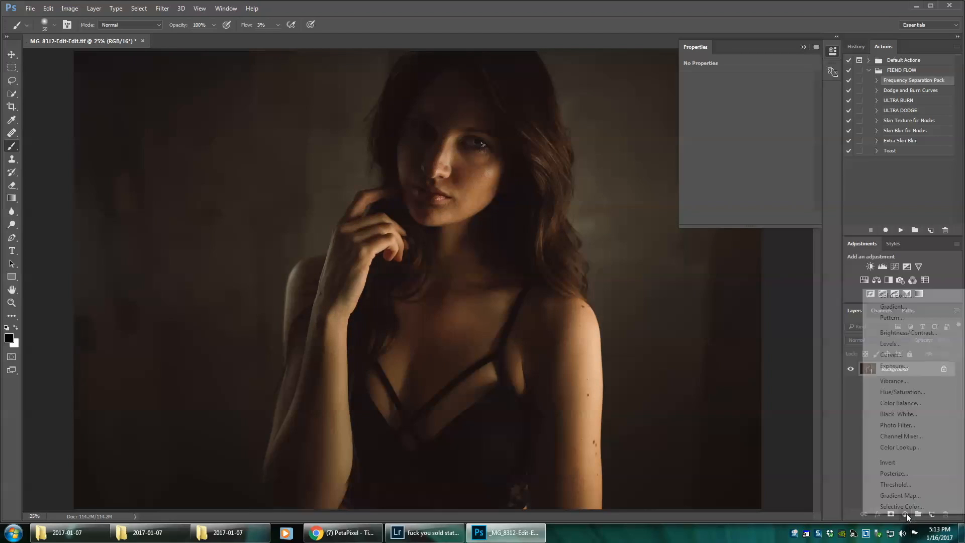
click(908, 332)
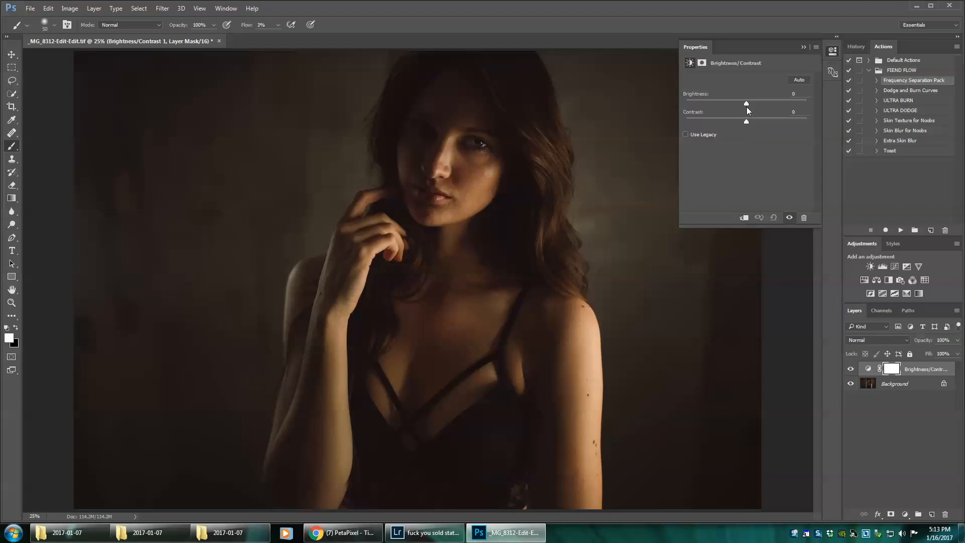
drag(746, 102, 790, 103)
click(816, 47)
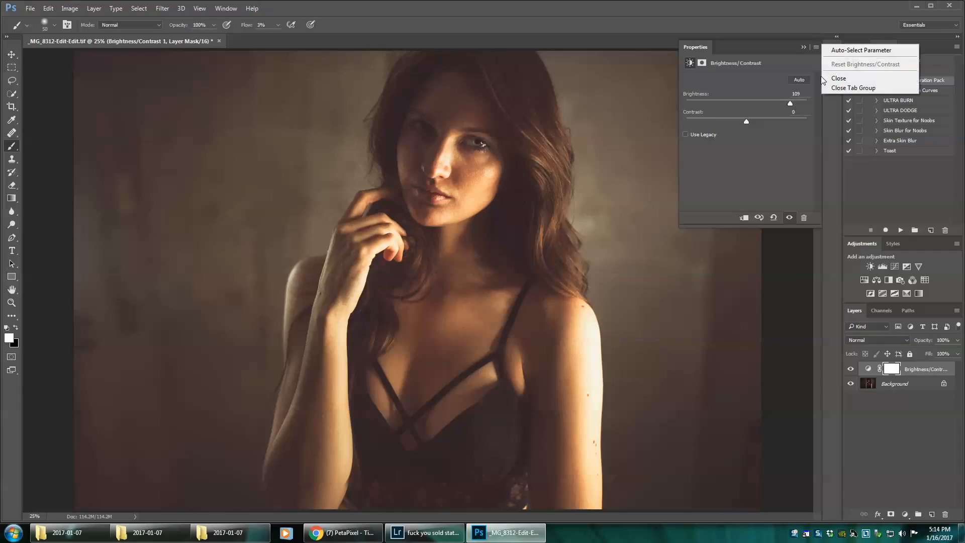
- Close the Brightness/Contrast properties and invert the adjustment layer's mask to black
click(850, 86)
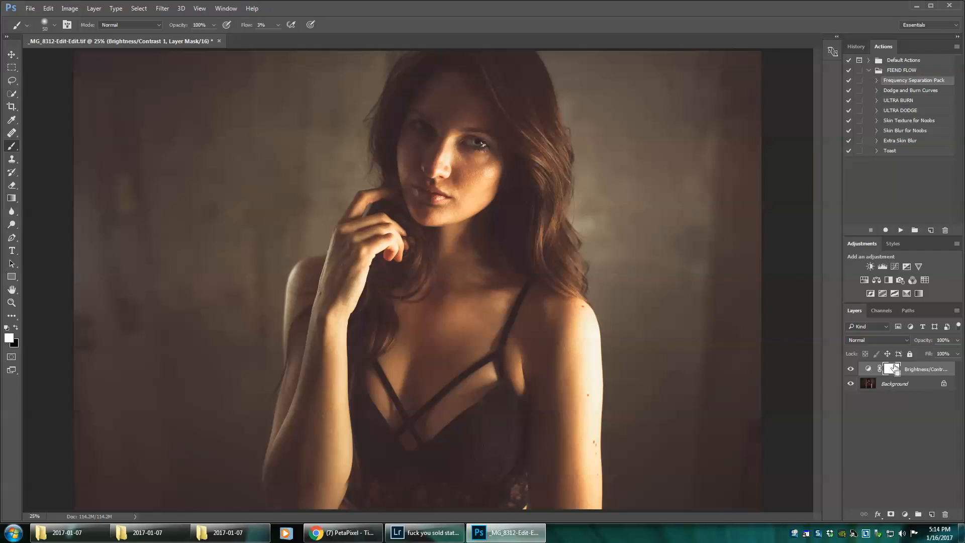
key(ctrl+i)
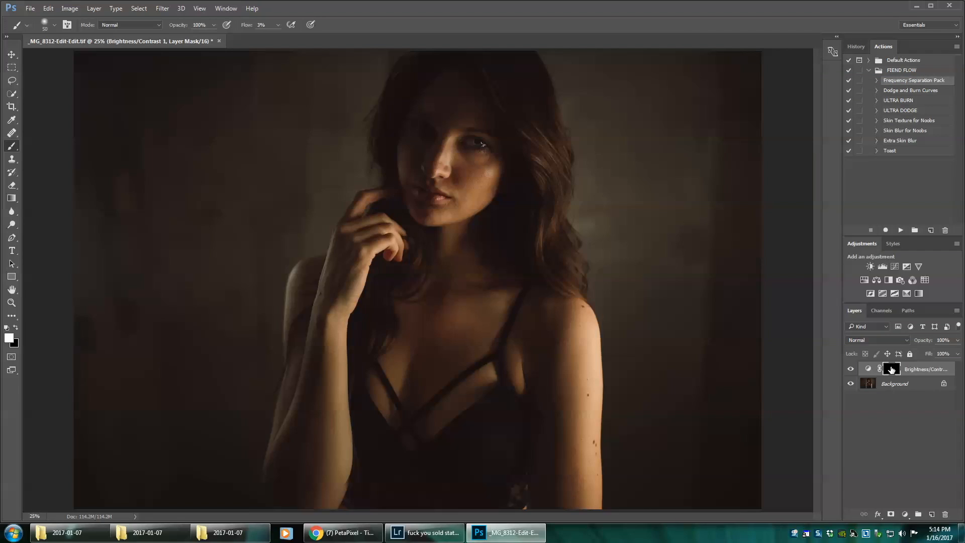
- Paint the Brightness/Contrast mask white over the lit eye with a small brush at 3% flow to brighten the iris
key(ctrl+plus)
key(ctrl+plus)
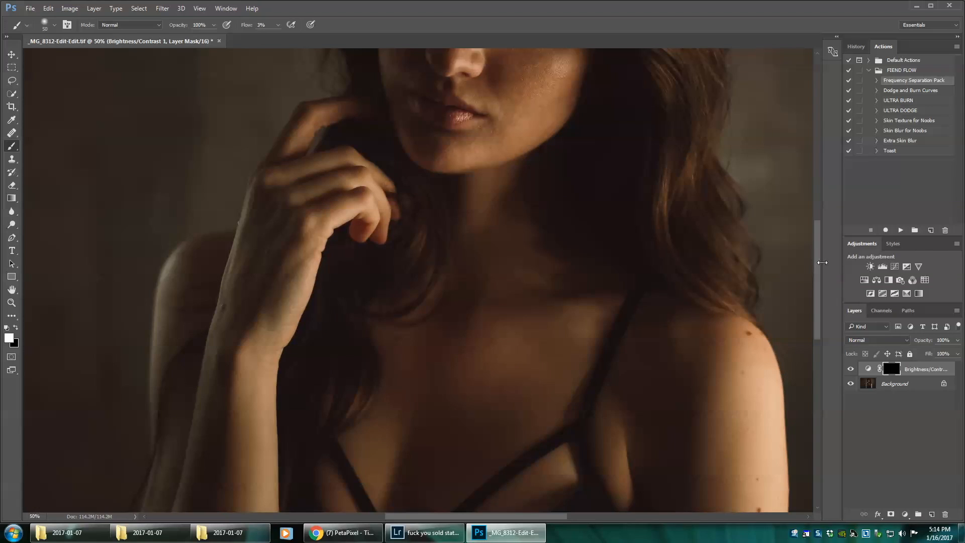
drag(820, 263, 821, 185)
key(ctrl+plus)
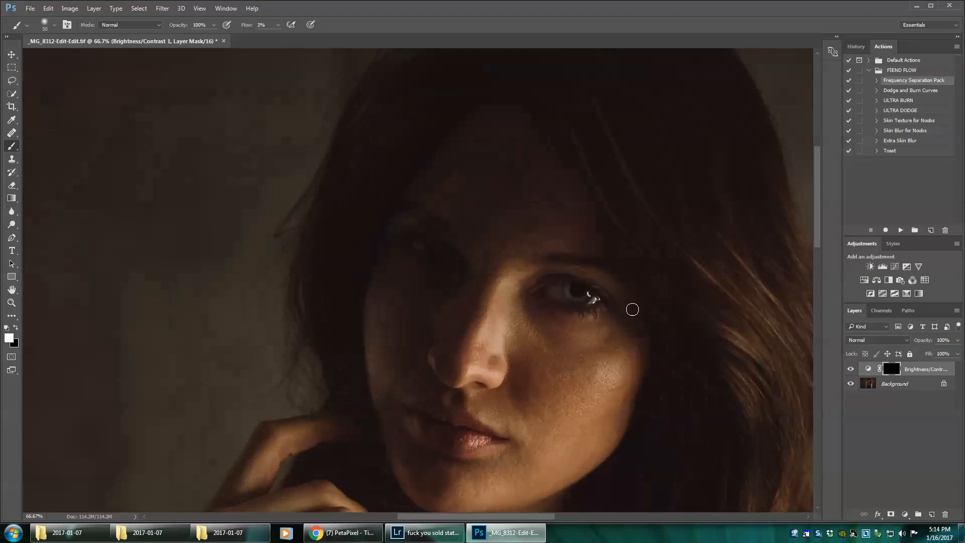
key(bracketleft)
drag(545, 286, 566, 304)
key(bracketright)
key(bracketright)
key(bracketright)
key(bracketright)
key(bracketright)
key(bracketleft)
key(bracketleft)
key(bracketleft)
key(bracketleft)
- Enlarge the brush and paint lightly over the lips on the Brightness/Contrast mask
scroll(558, 435, down, 1)
scroll(558, 436, down, 1)
key(bracketright)
key(bracketright)
key(bracketright)
key(bracketright)
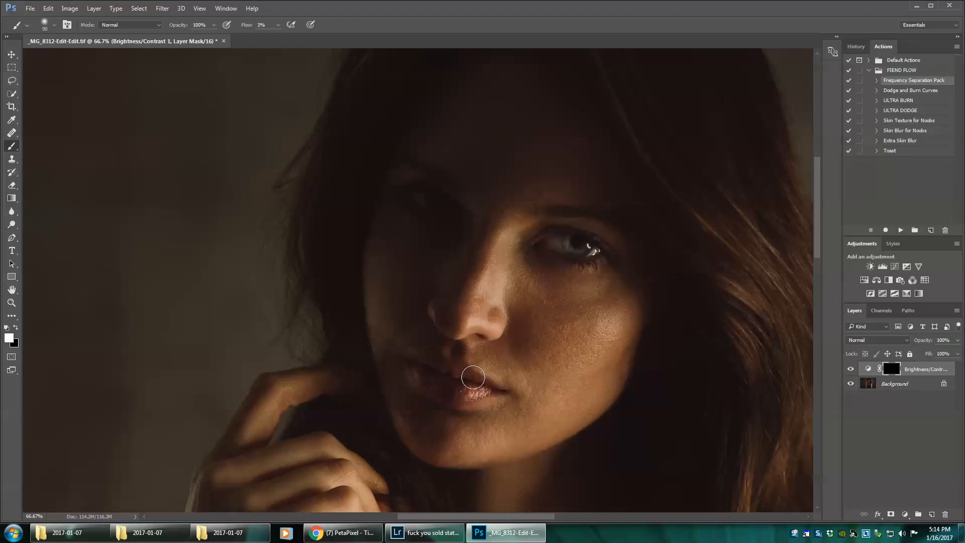
key(bracketleft)
key(ctrl+minus)
key(ctrl+minus)
key(ctrl+minus)
key(ctrl+minus)
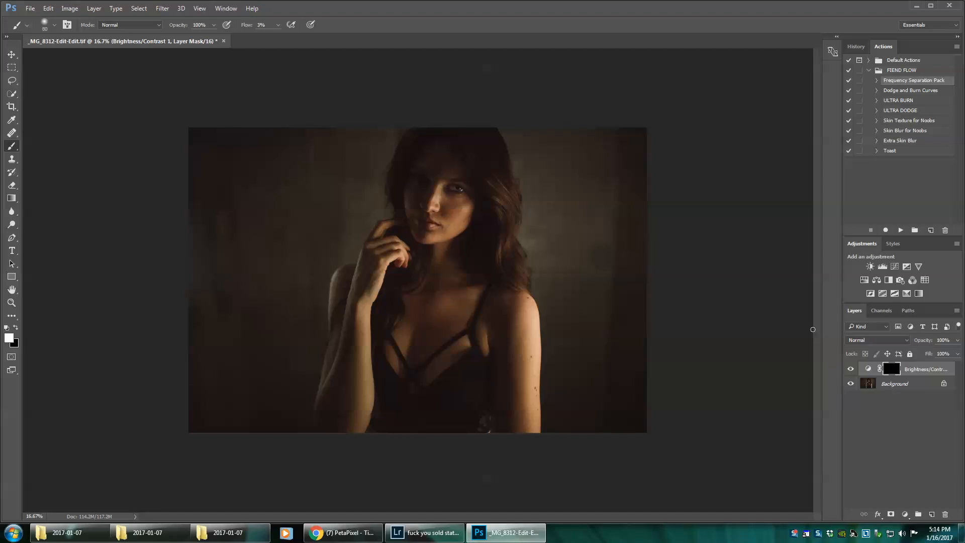
- Merge the visible layers into the Background and save the document
key(x)
right_click(897, 388)
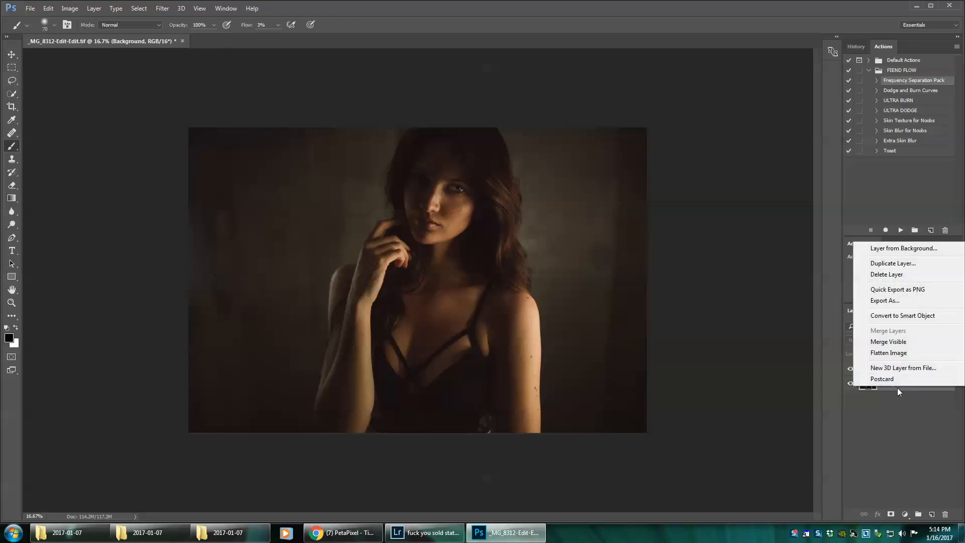
click(898, 342)
click(30, 9)
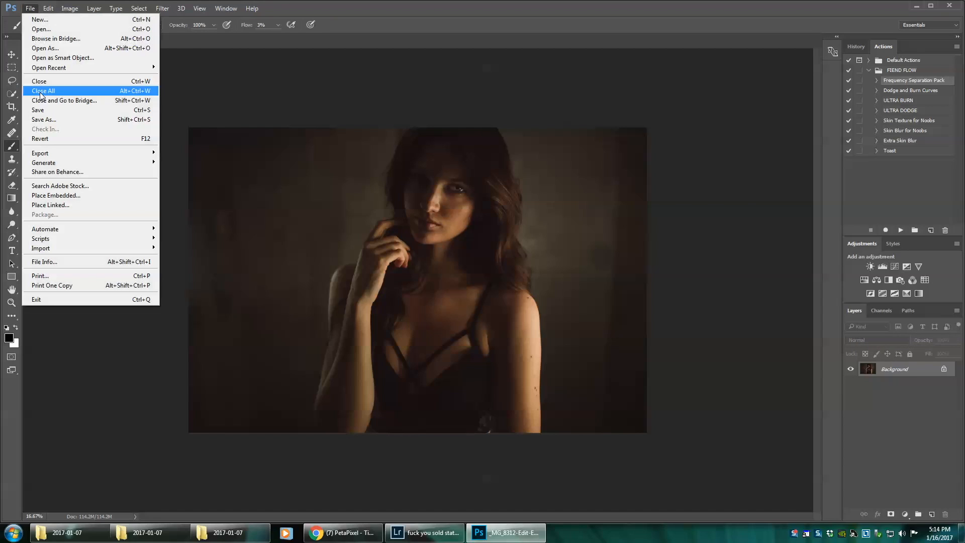
click(45, 110)
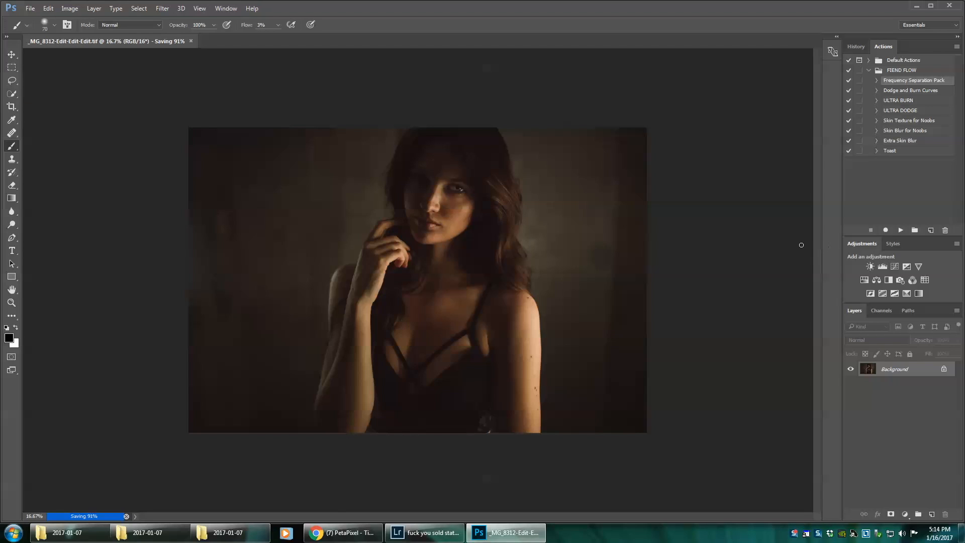
key(ctrl+plus)
key(ctrl+plus)
key(ctrl+minus)
key(ctrl+minus)
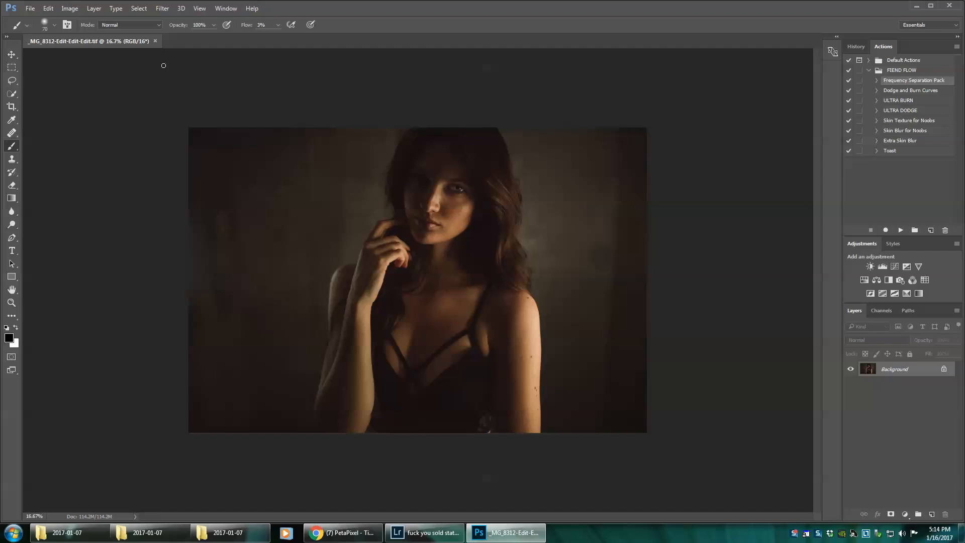
- Resize the image to a width of 2300 pixels with the proportions constrained
click(69, 8)
click(84, 81)
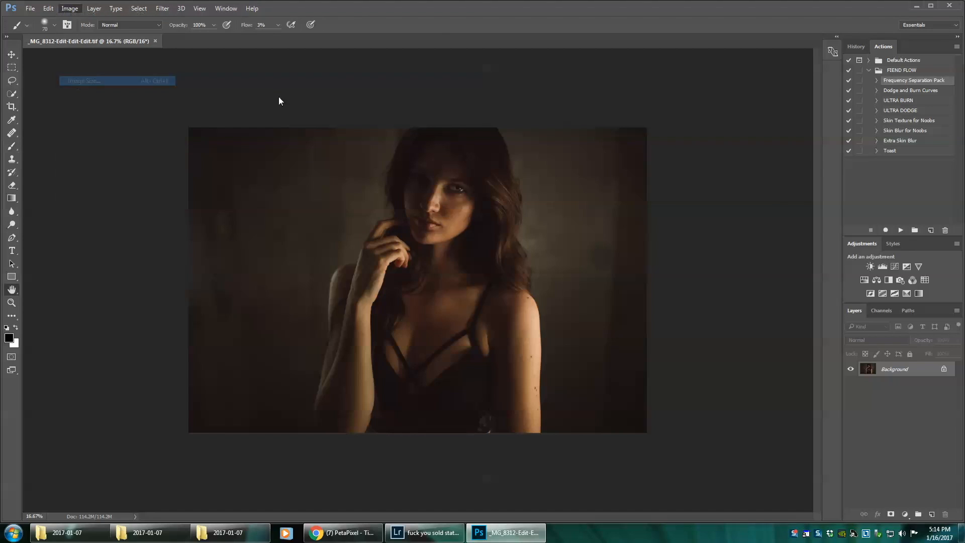
text(2)
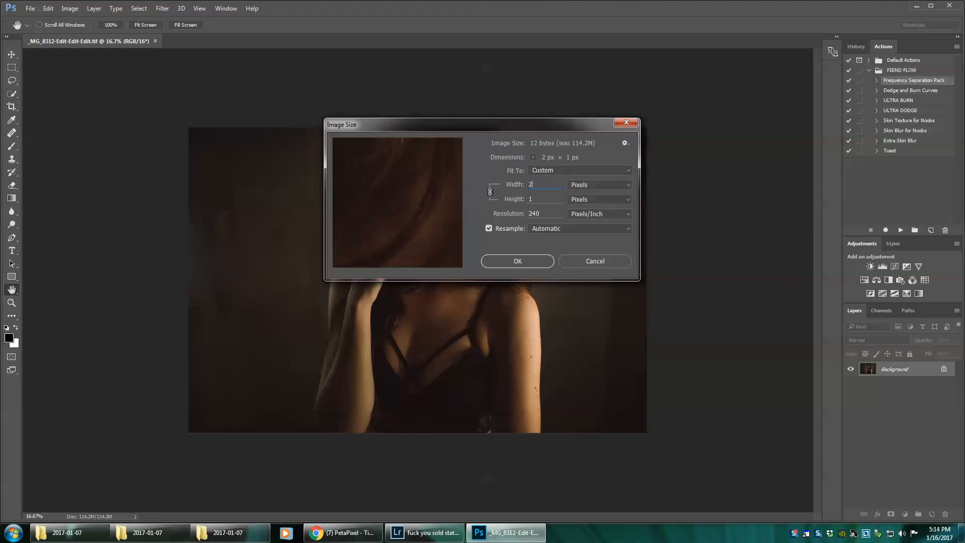
text(300)
key(Return)
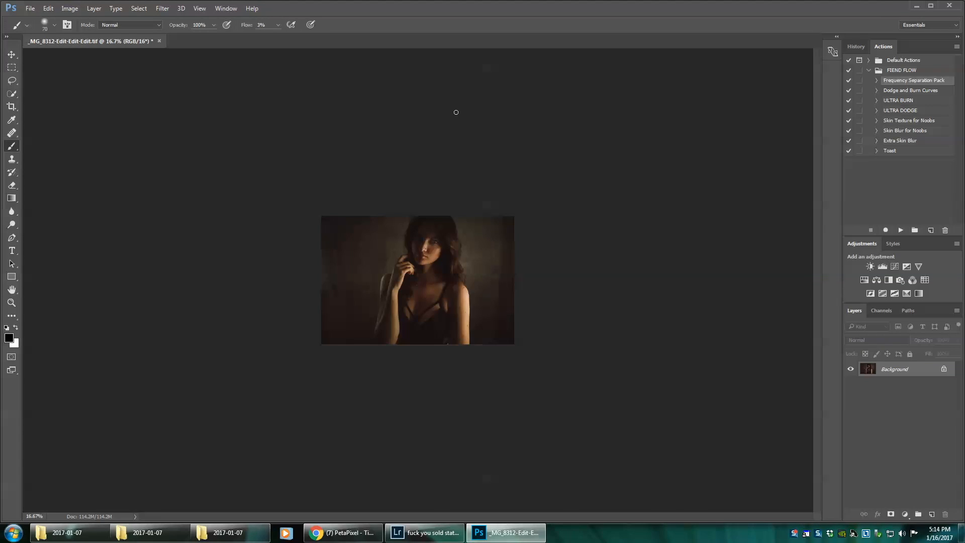
- Duplicate the Background layer and apply monochromatic Gaussian noise to the copy with Add Noise
key(ctrl+plus)
key(ctrl+plus)
key(ctrl+j)
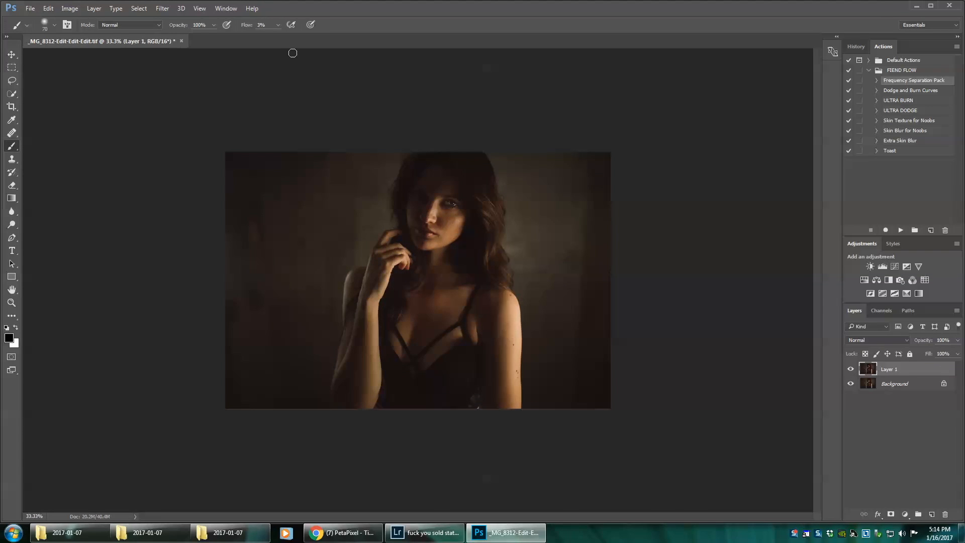
click(162, 9)
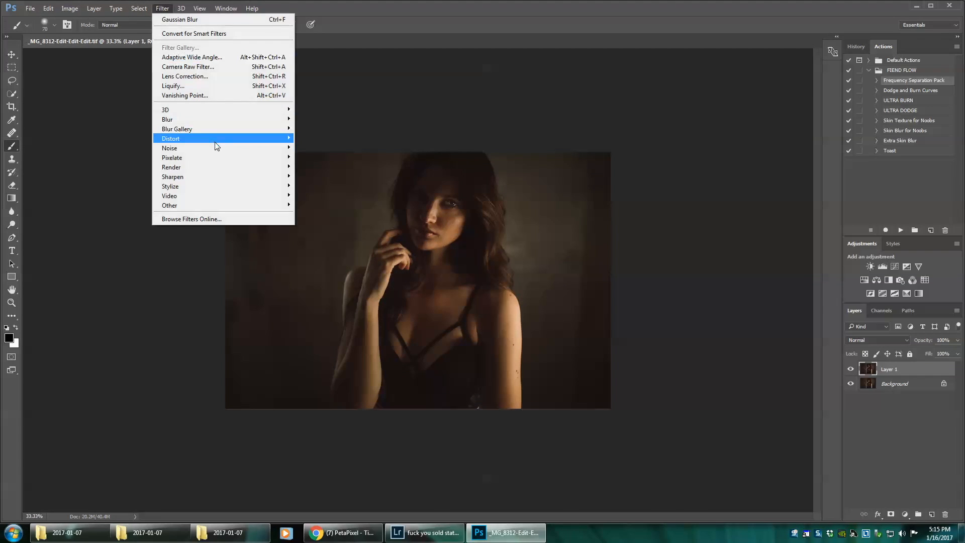
mouse_move(217, 148)
click(388, 148)
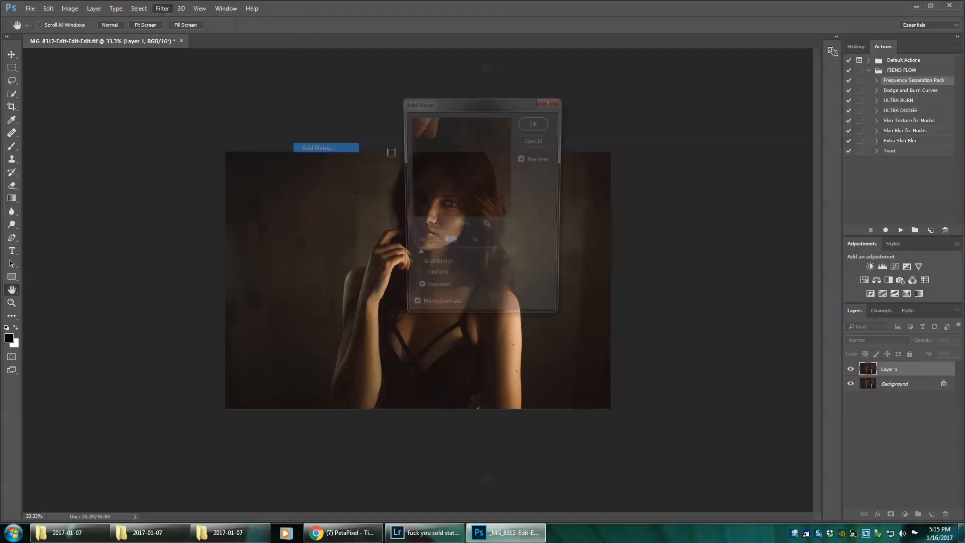
click(536, 122)
key(b)
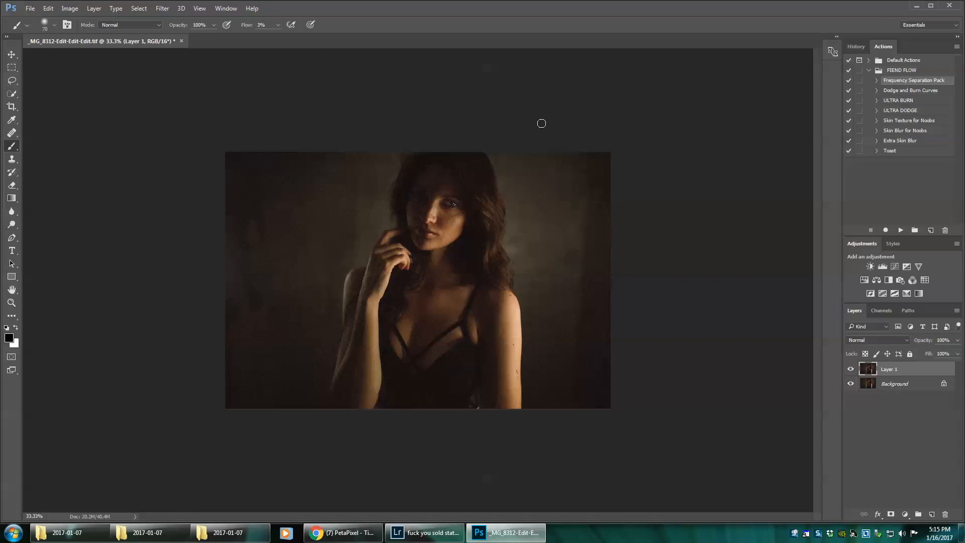
- Lower the noise layer's opacity to 22% to soften the grain
key(ctrl+plus)
key(ctrl+plus)
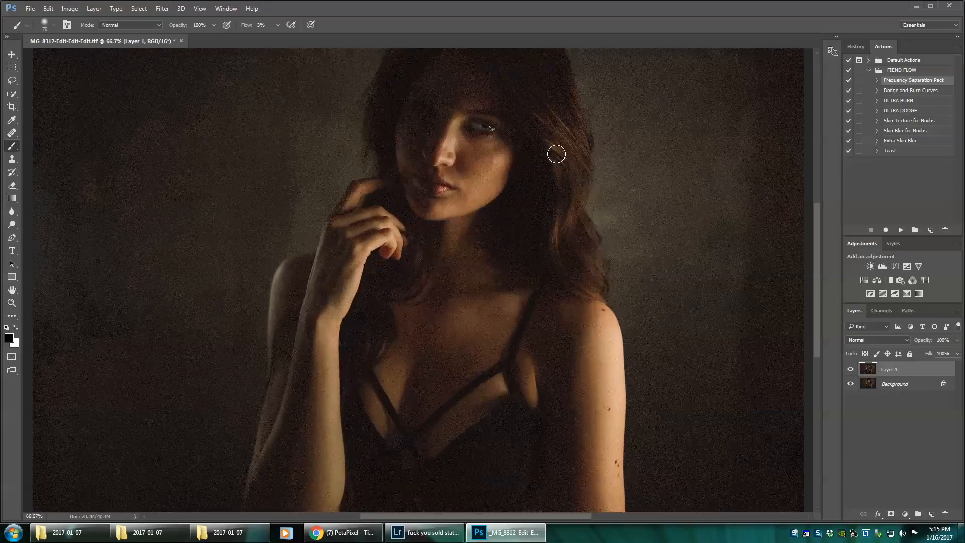
key(ctrl+plus)
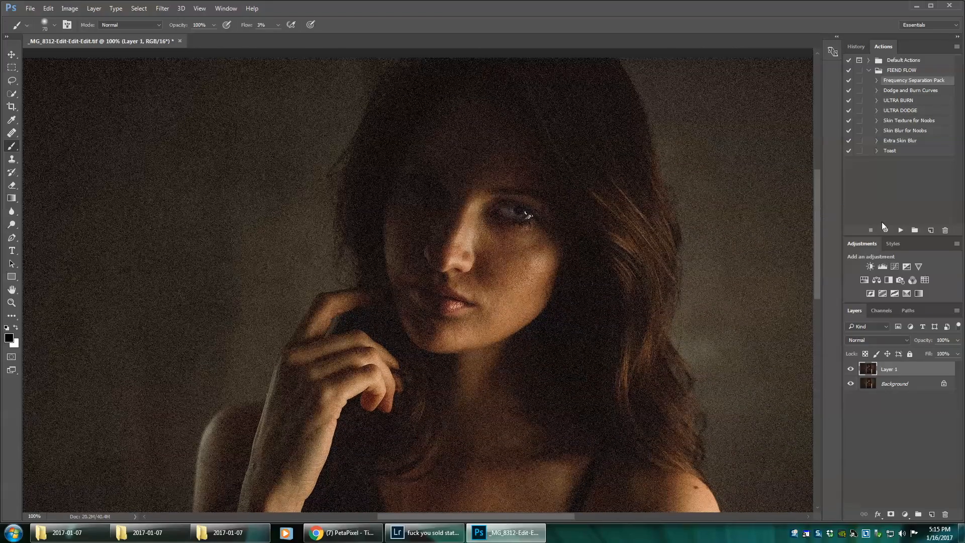
click(958, 340)
drag(957, 353, 888, 355)
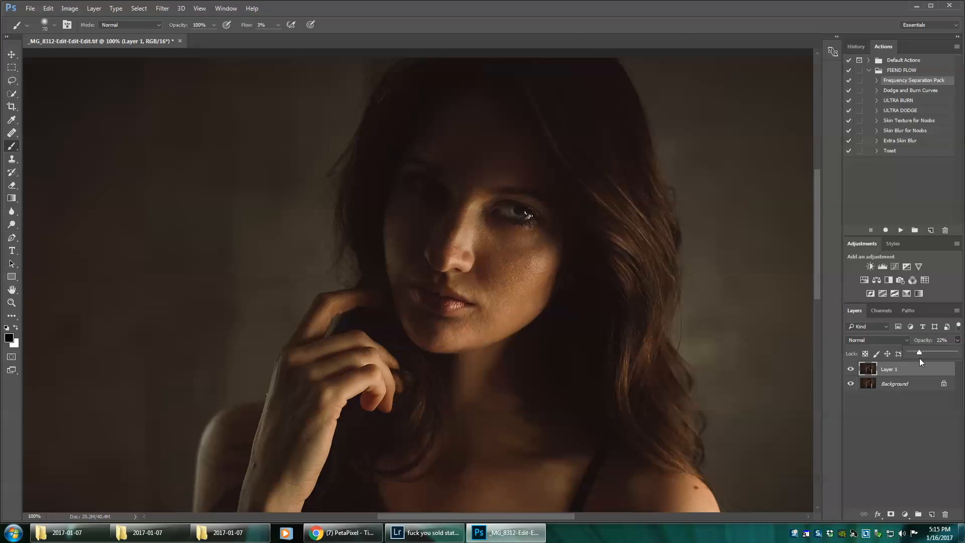
- Open the image in Save for Web (Legacy) and view its optimized JPEG preview at 66.7%
key(ctrl+minus)
key(ctrl+minus)
key(ctrl+minus)
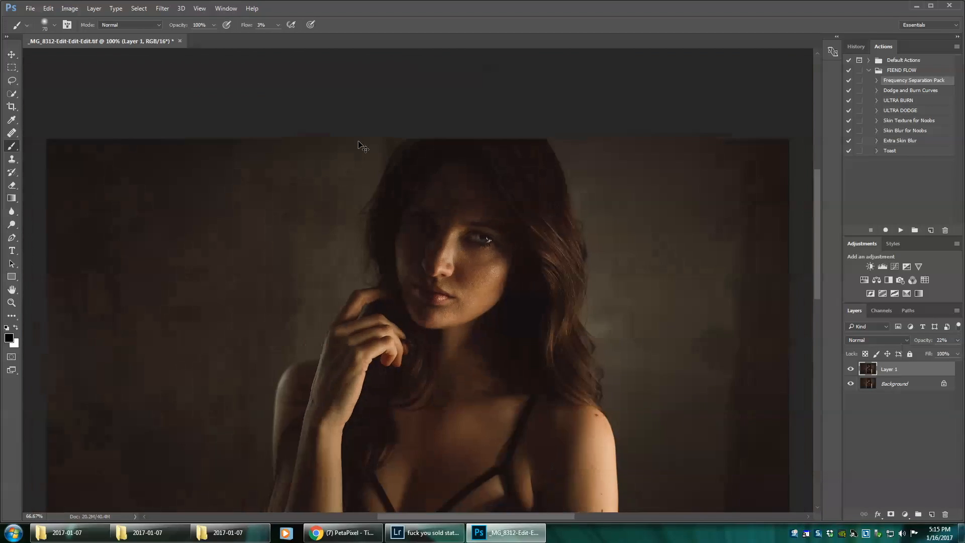
click(30, 9)
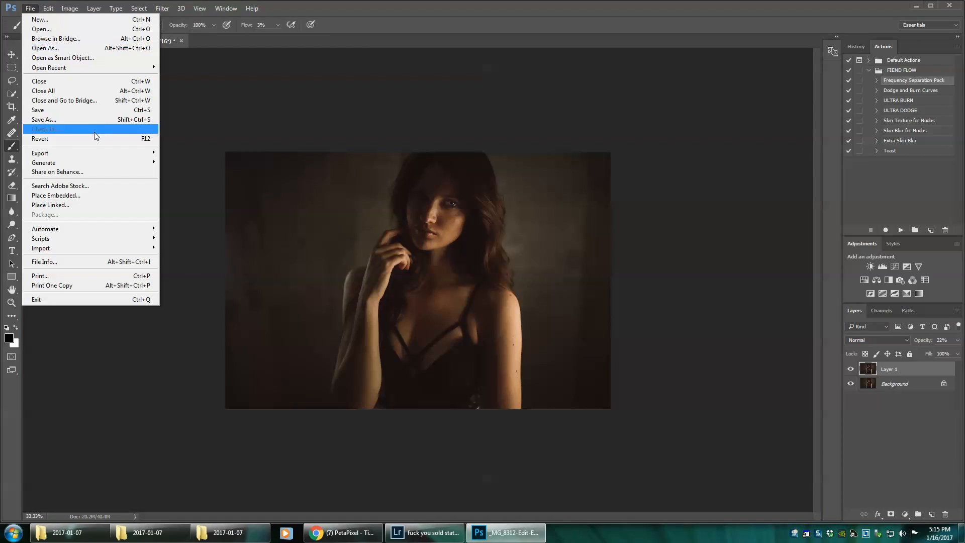
mouse_move(101, 152)
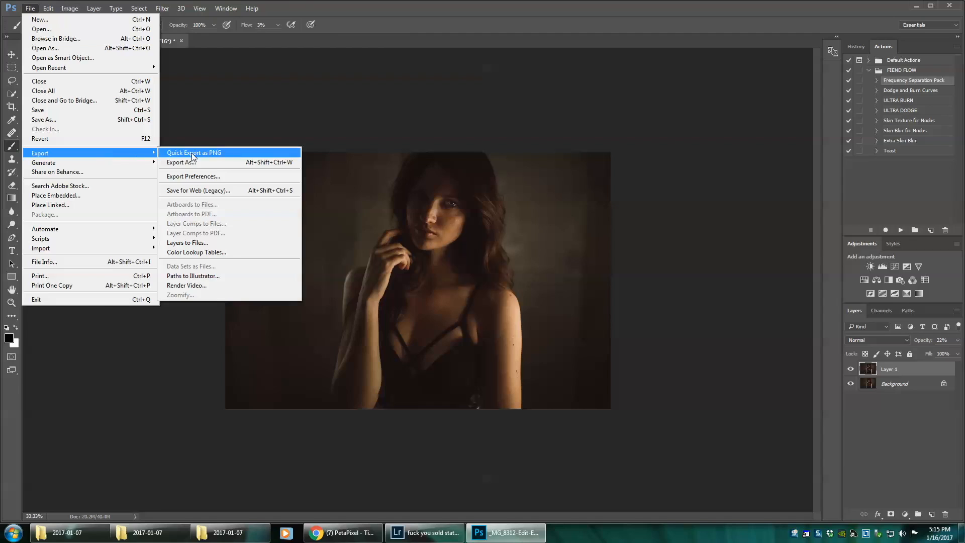
click(212, 188)
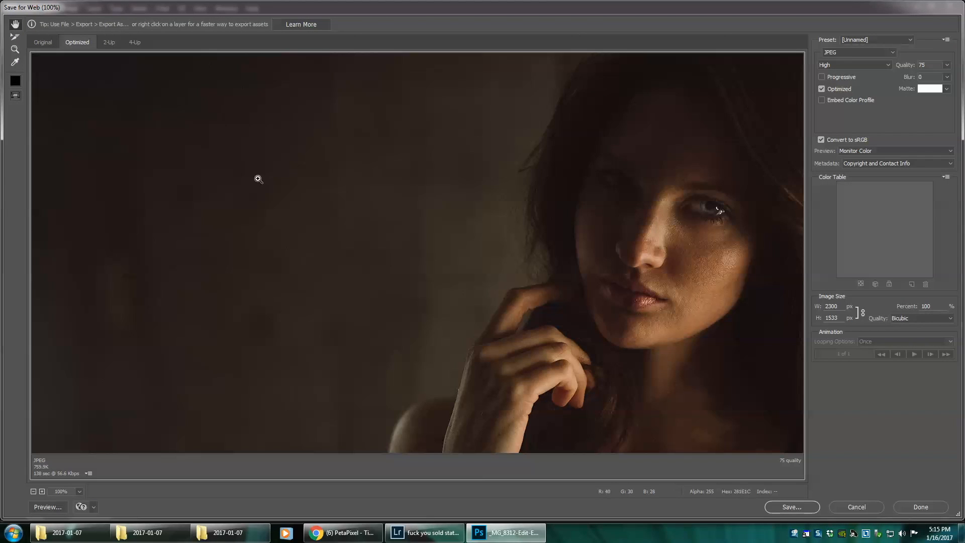
key(ctrl+minus)
scroll(382, 196, down, 2)
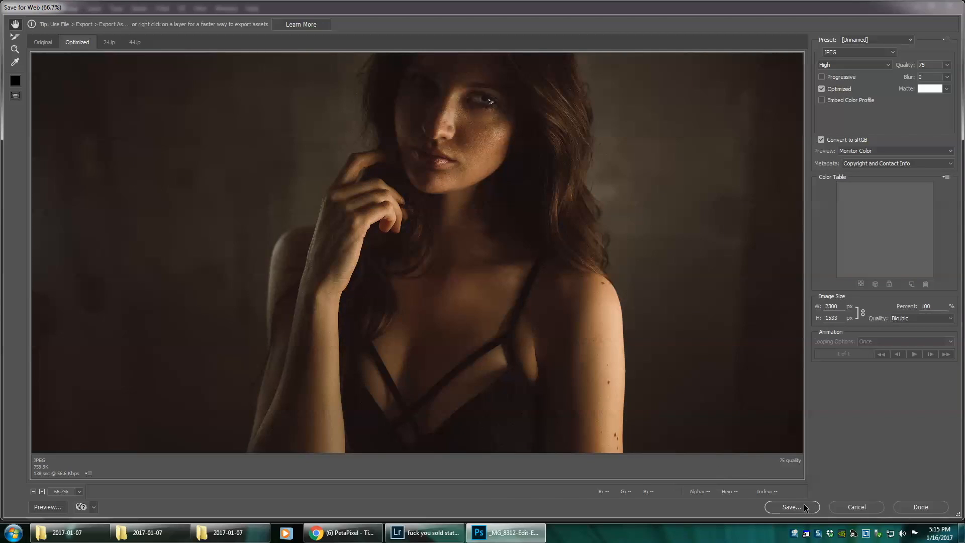
- Save the optimized JPEG in the Edits folder under the name _MG_8312-Edit-Edit-web
click(799, 506)
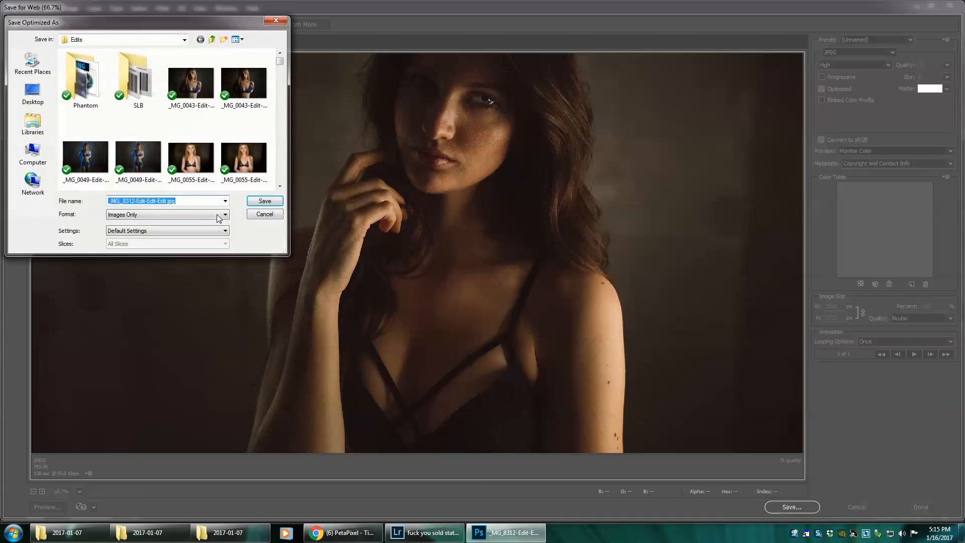
drag(175, 201, 159, 201)
text(web)
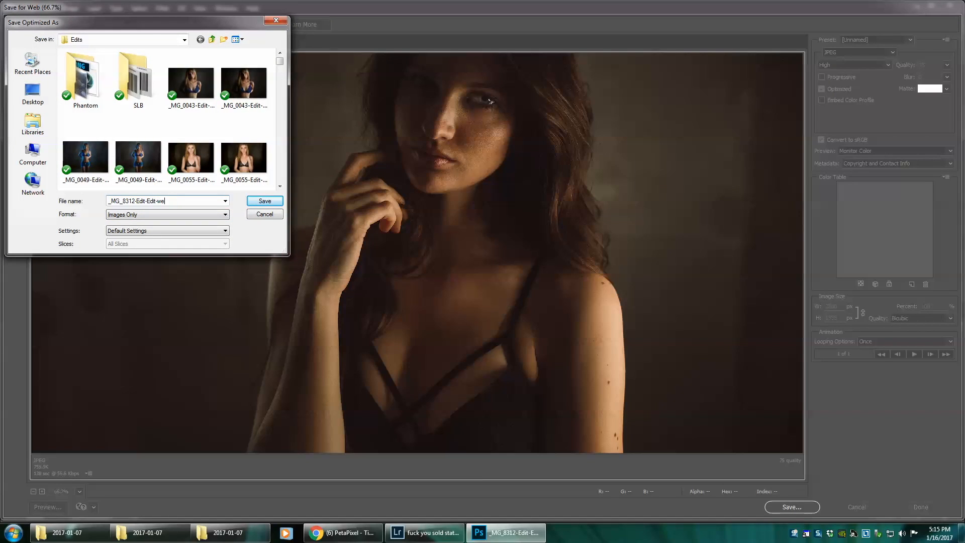
click(256, 203)
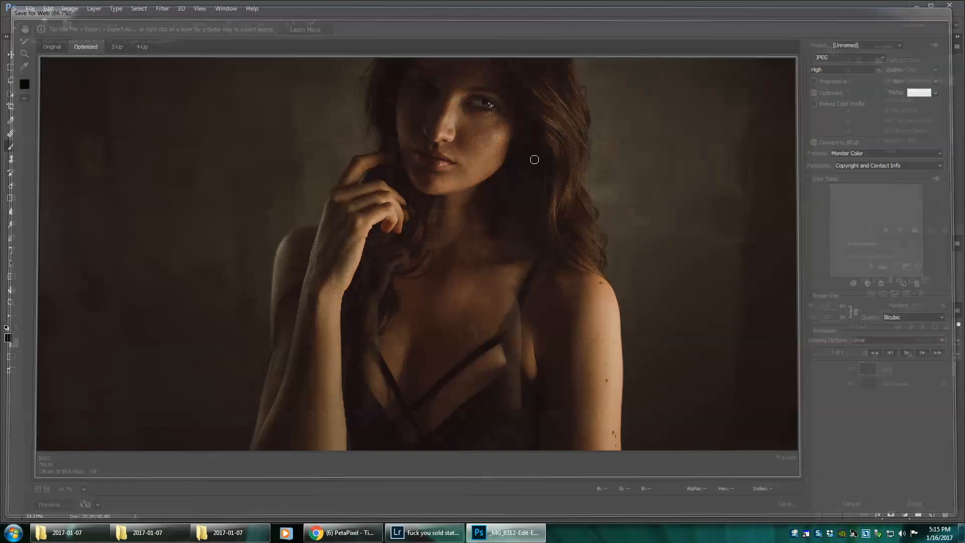